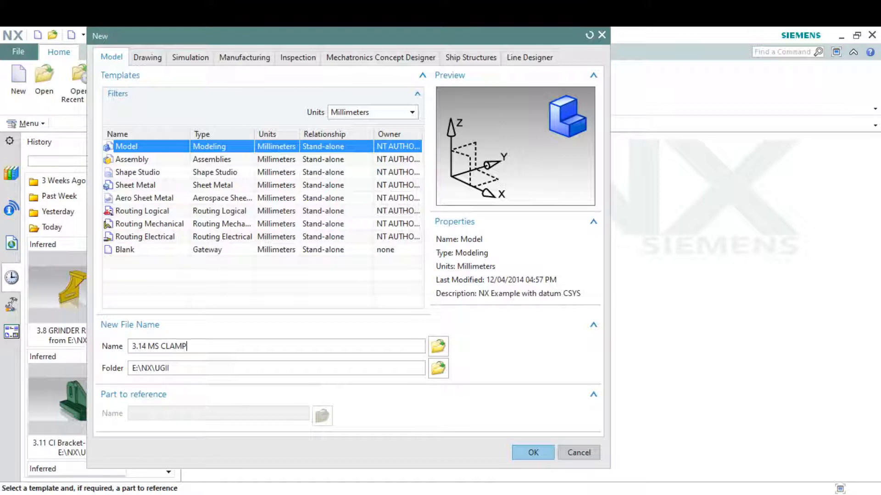
Confirm creation of the millimetre Model part 3.14 MS CLAMP-E.prt.
key(Return)
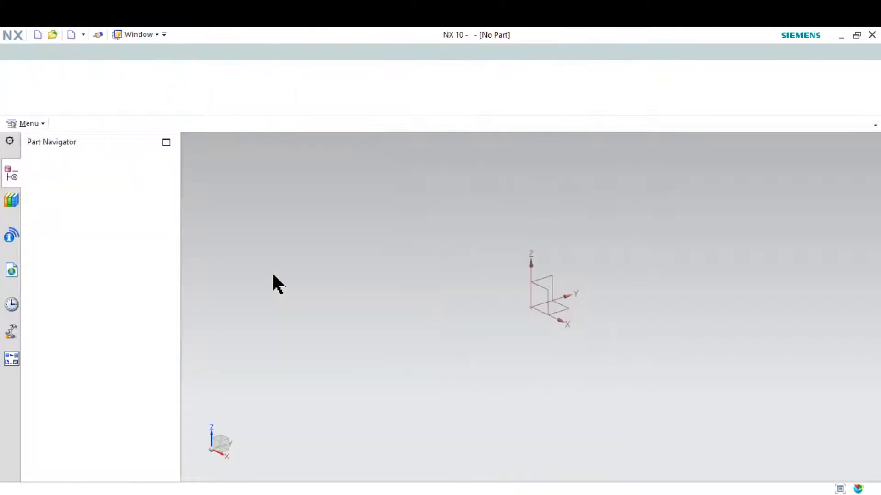
Bring up the clamp reference drawing and capture it as a Snipping Tool snip.
click(568, 494)
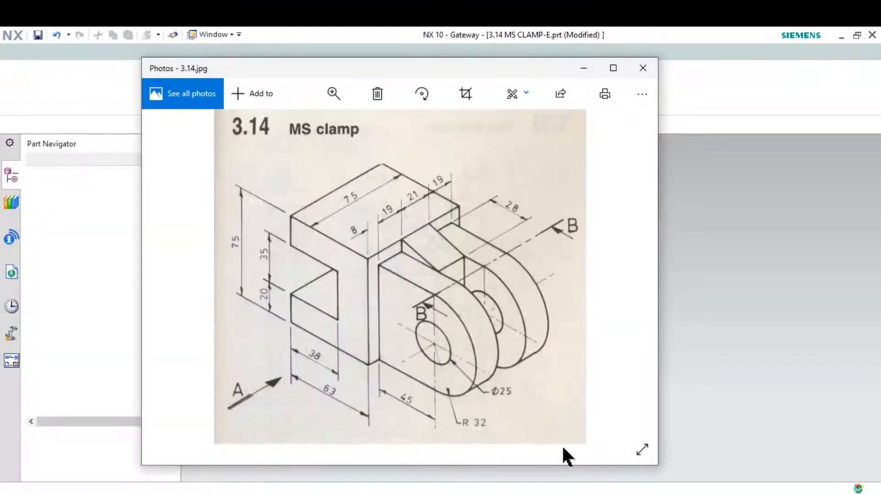
key(super)
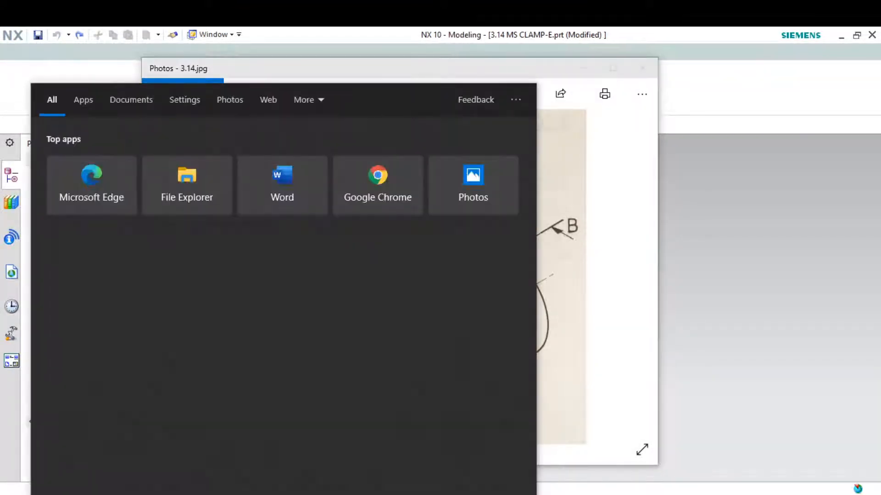
text(SNI)
key(Return)
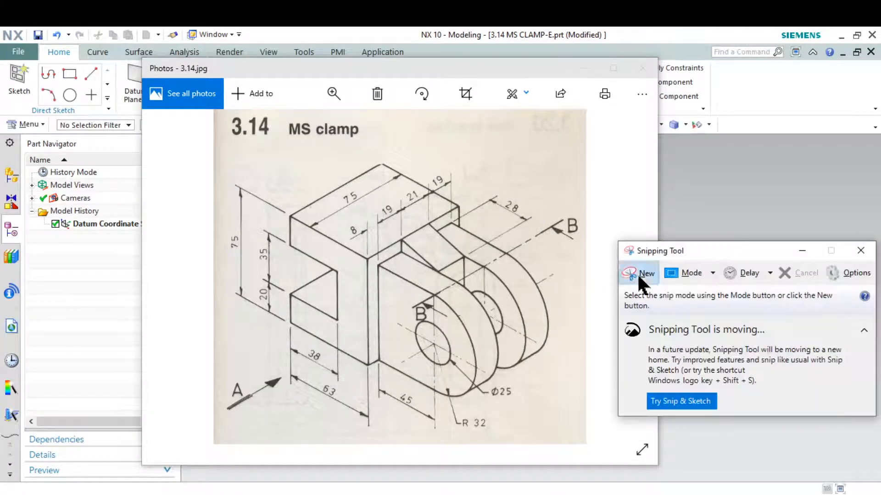
click(637, 274)
drag(185, 81, 627, 461)
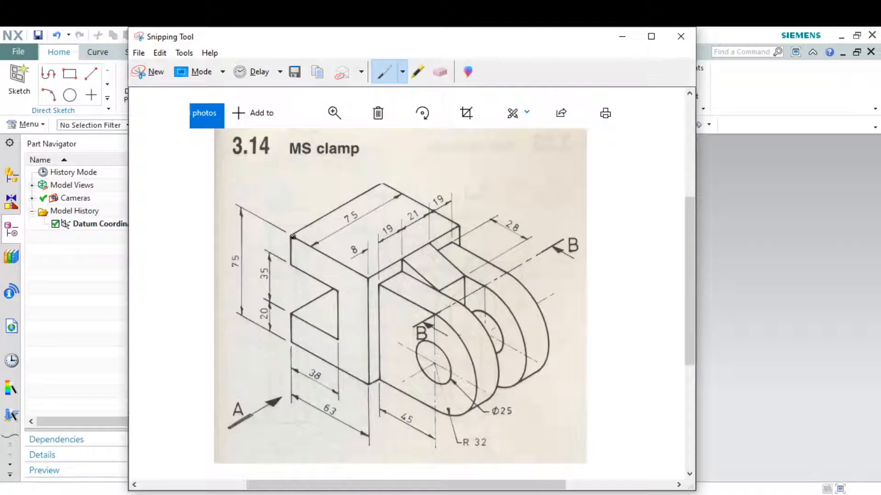
Trace the left T-shaped block in red, then hide the snip and close Photos.
drag(292, 237, 355, 271)
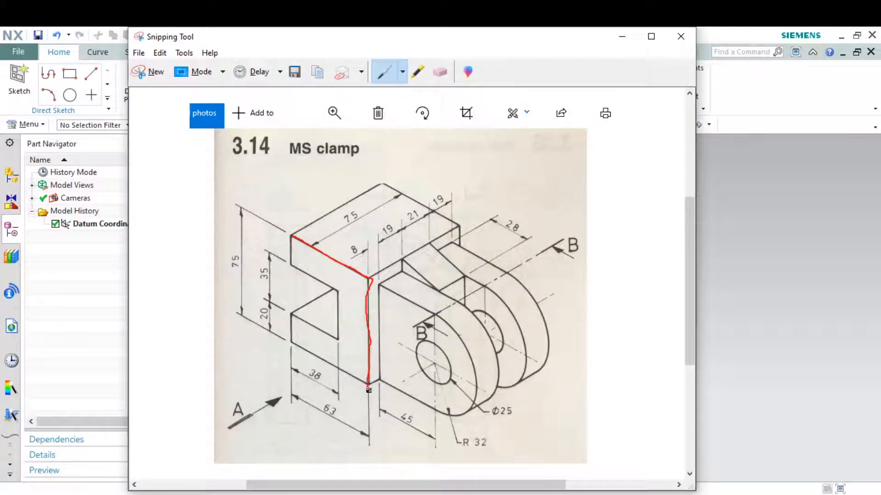
mouse_move(368, 390)
mouse_down()
mouse_move(292, 356)
mouse_move(282, 312)
mouse_up()
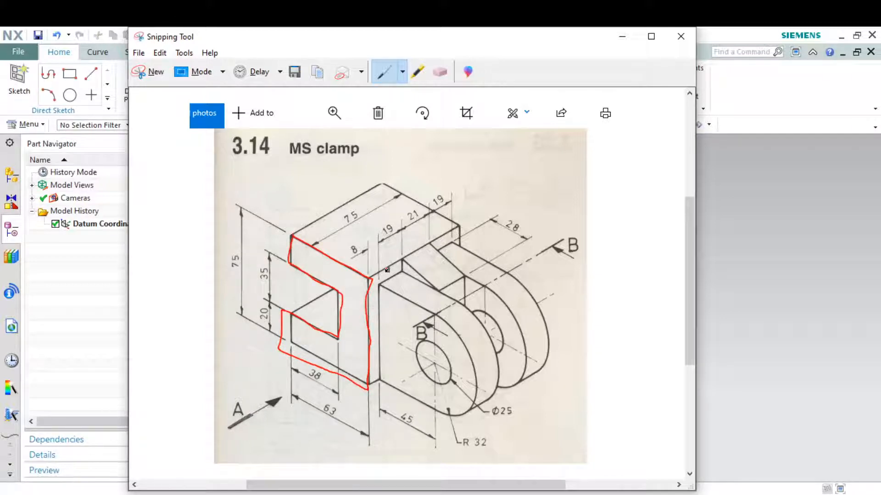
click(619, 37)
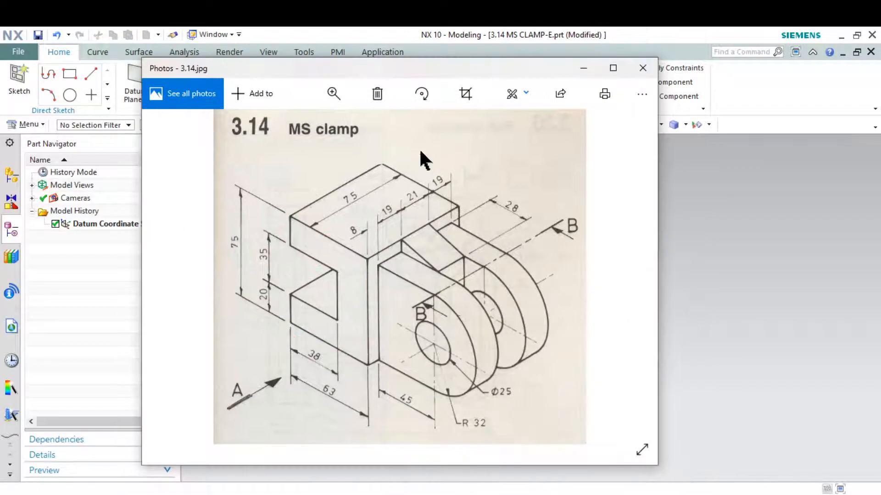
click(642, 68)
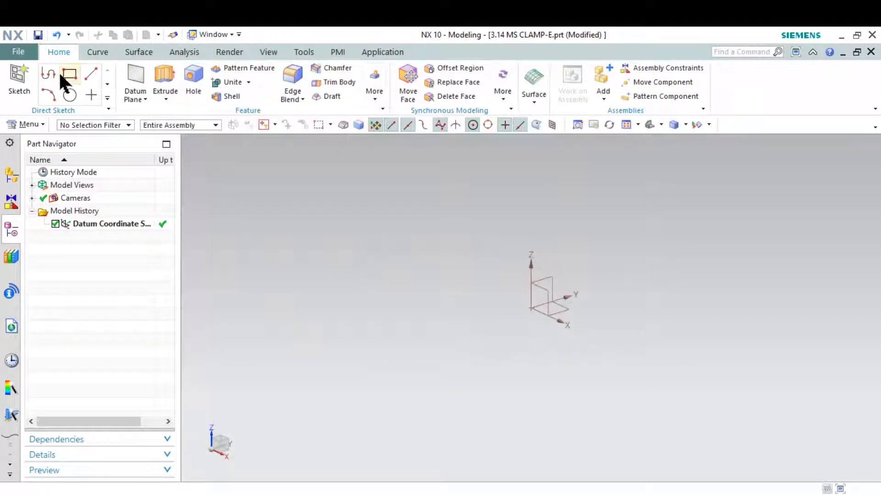
Place a new sketch on the XZ datum plane after briefly rechecking the annotated snip.
click(20, 78)
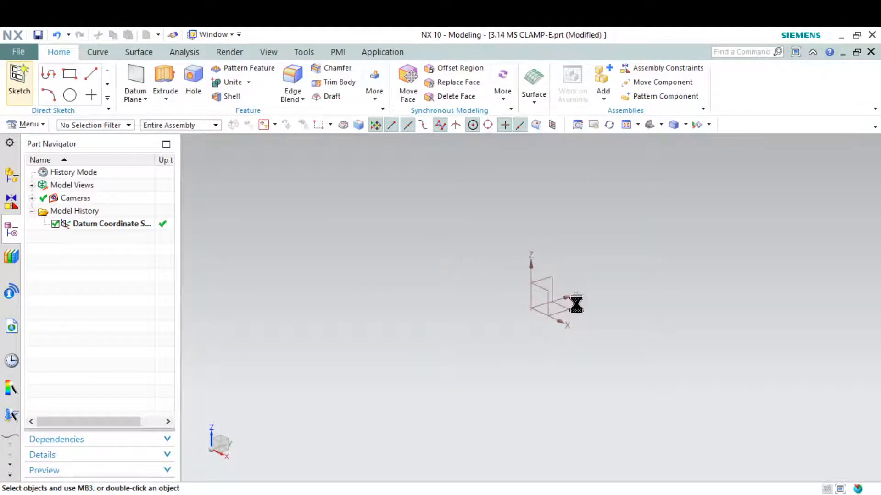
mouse_move(690, 494)
click(678, 478)
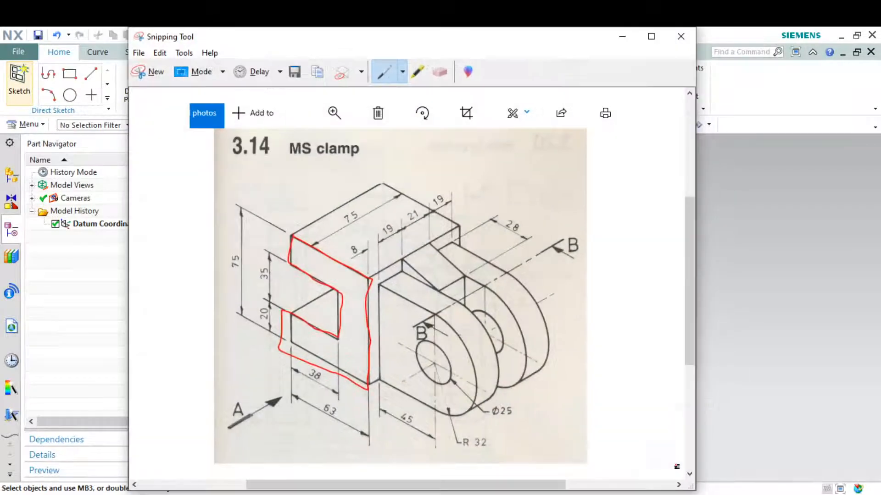
click(620, 37)
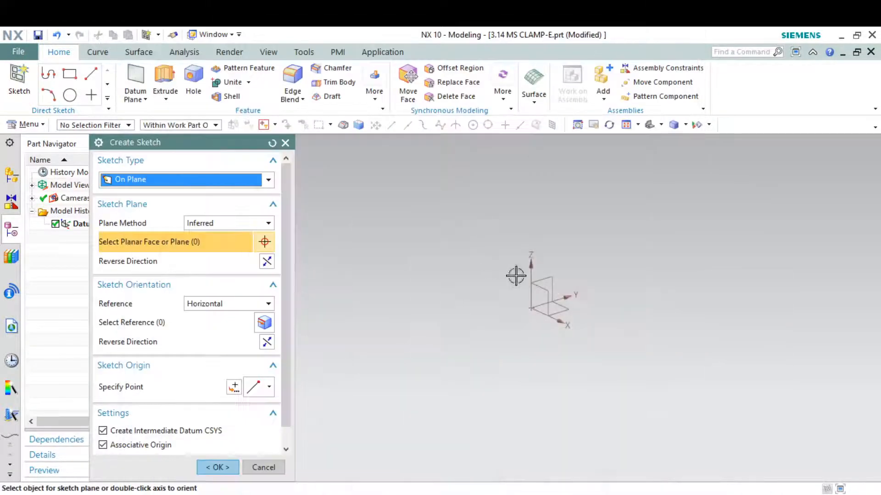
click(543, 287)
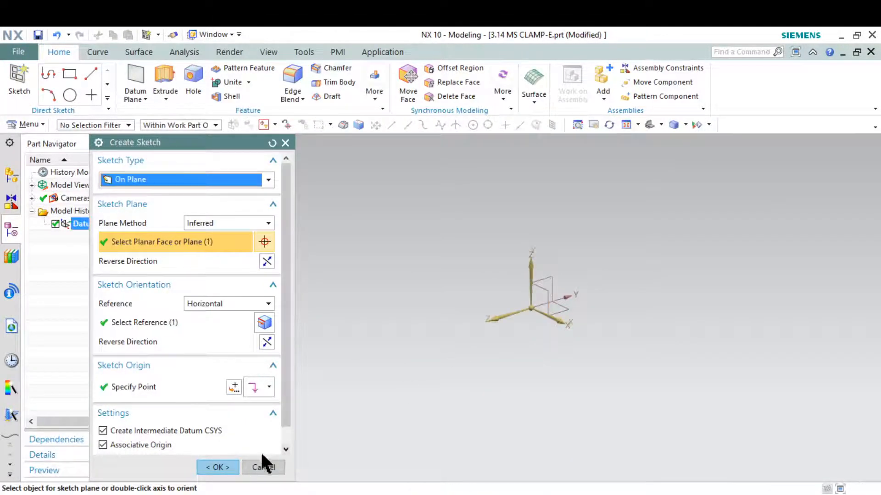
click(220, 467)
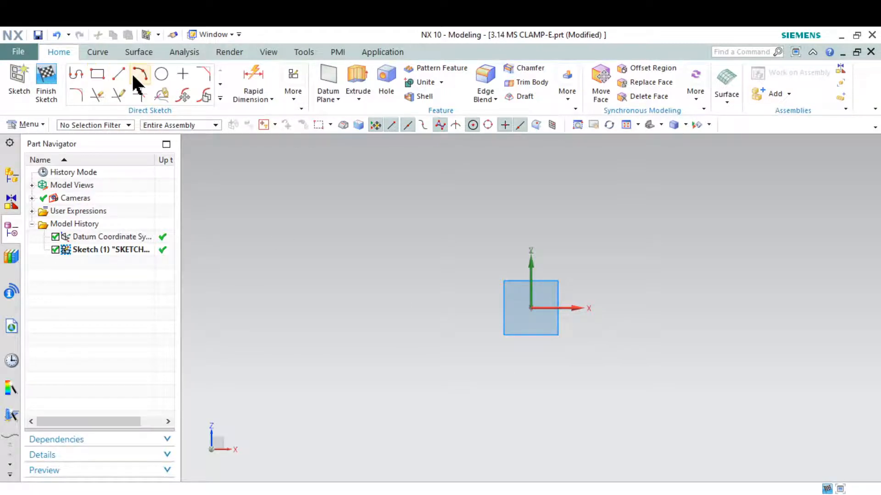
Draw a closed six-line stepped profile starting and ending at the sketch origin.
click(80, 75)
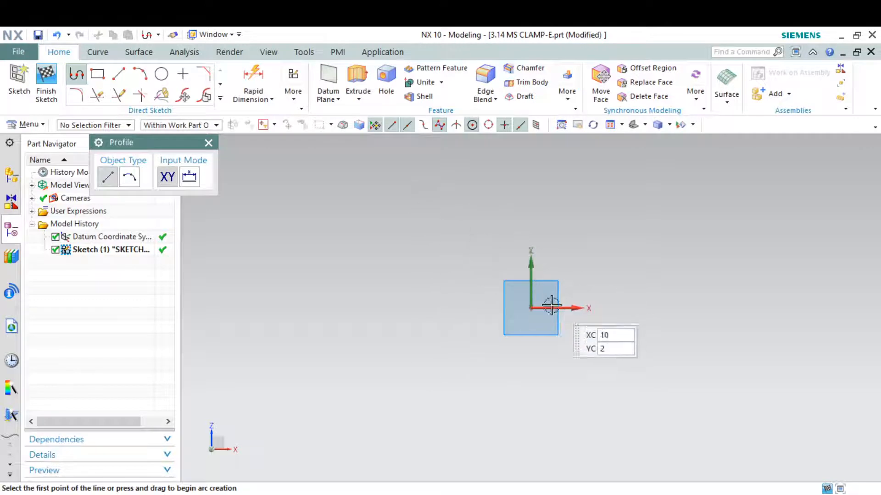
click(530, 308)
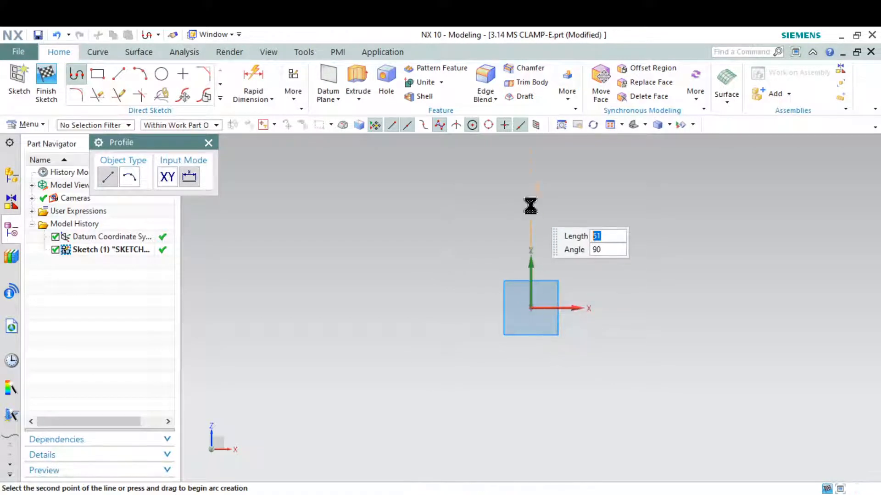
click(530, 206)
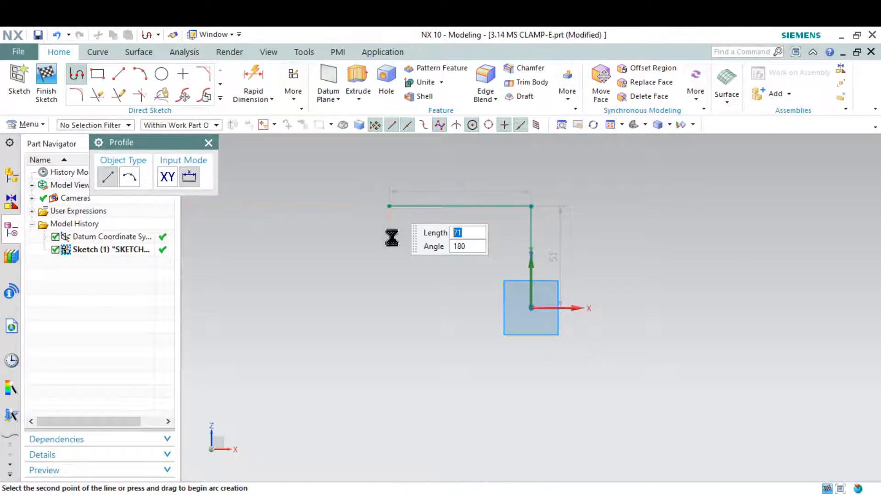
click(389, 206)
click(389, 248)
click(495, 248)
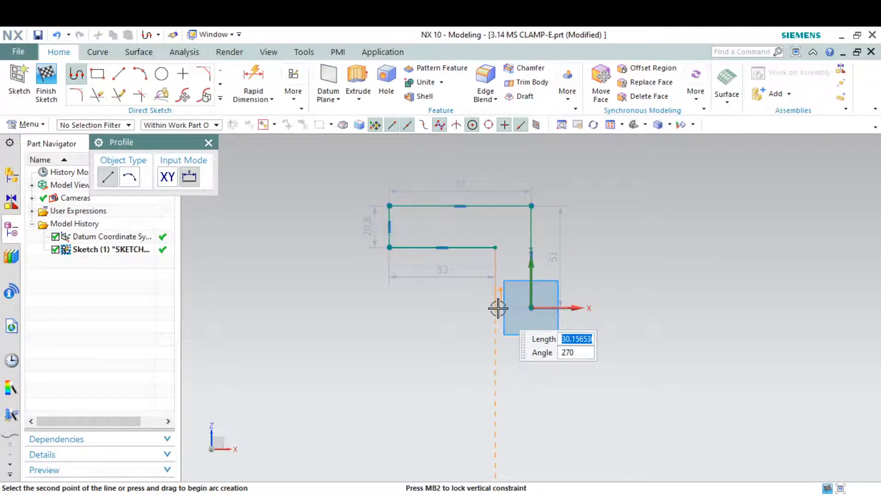
click(495, 308)
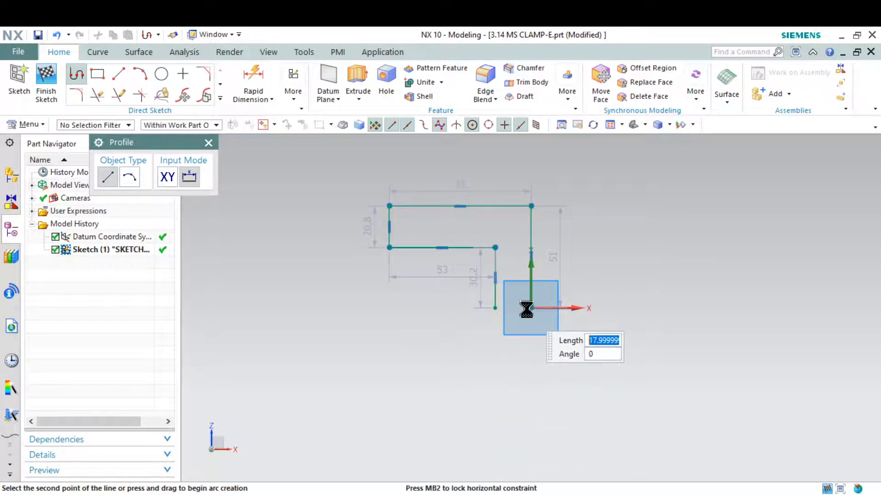
click(527, 309)
key(Escape)
key(Escape)
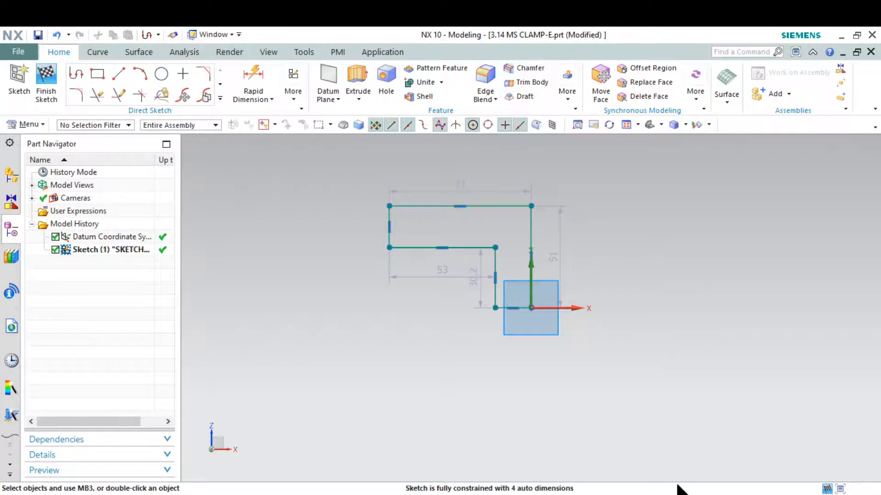
click(677, 494)
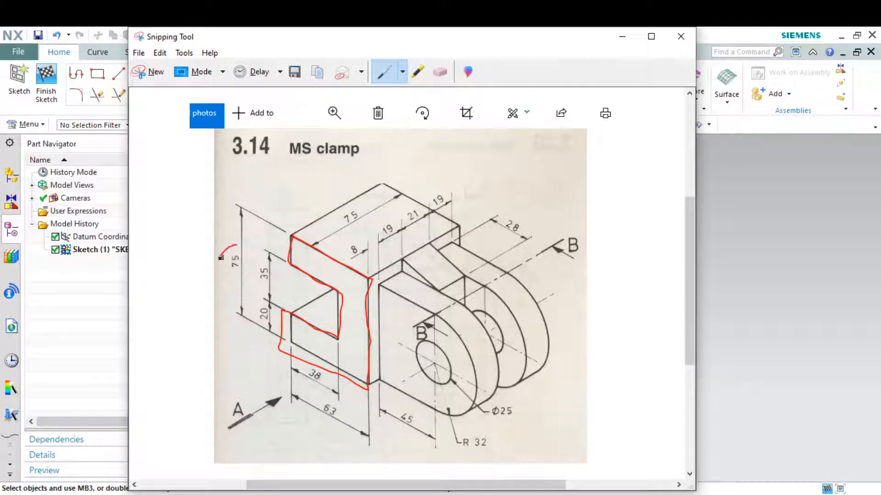
Dimension the profile's overall height between top and bottom lines as 75/2 (37.5).
click(619, 37)
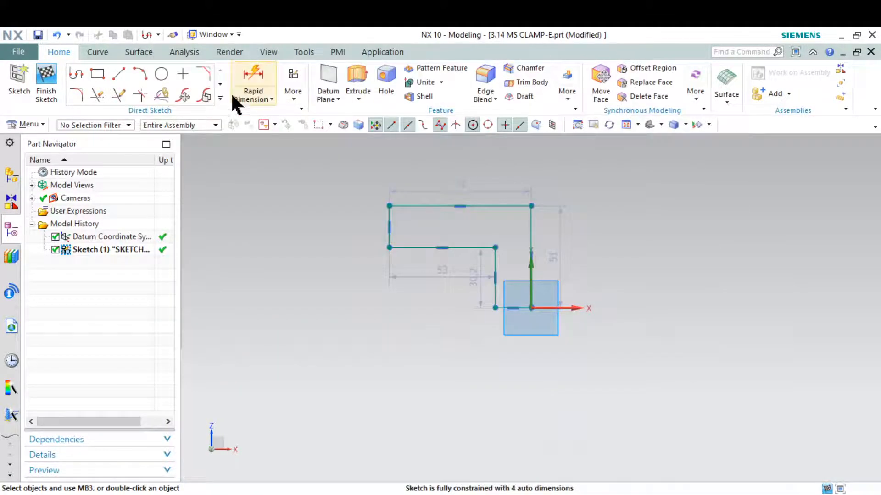
click(253, 76)
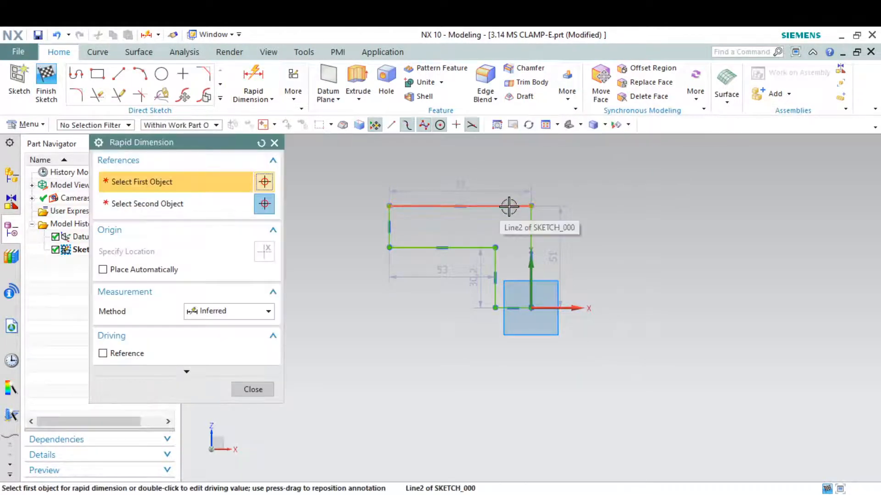
click(508, 206)
click(503, 307)
click(503, 307)
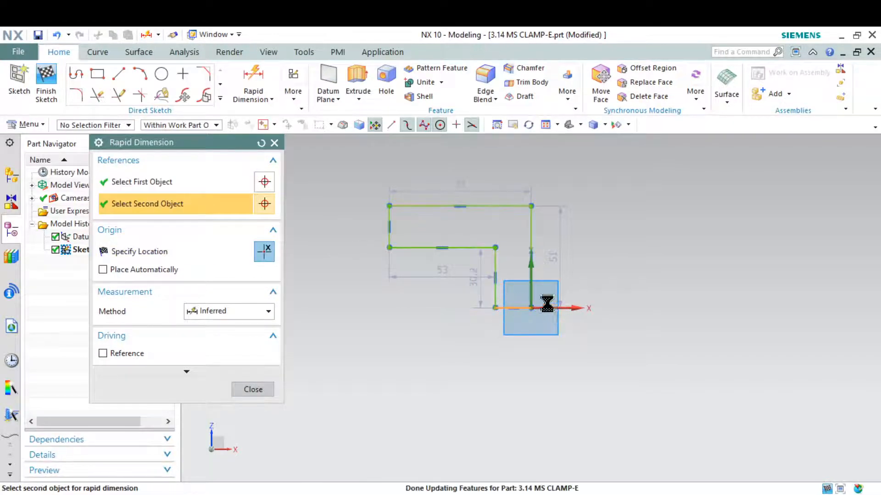
click(636, 275)
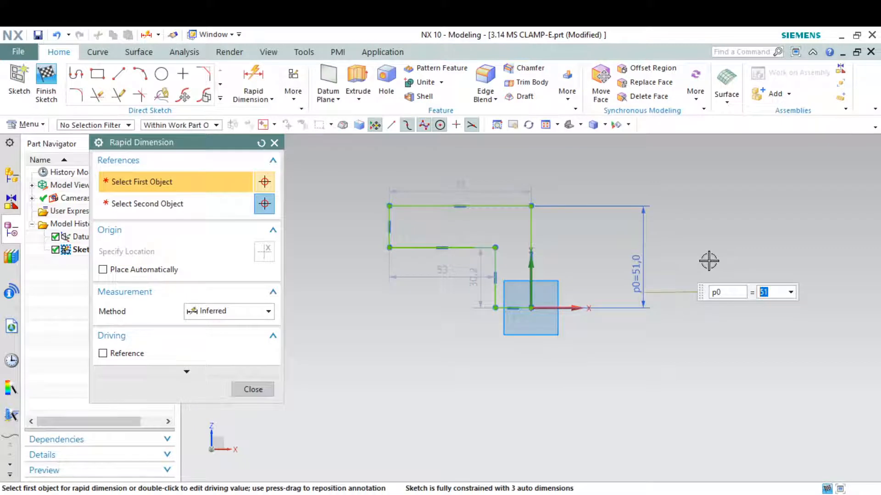
text(75/2)
key(Return)
key(Escape)
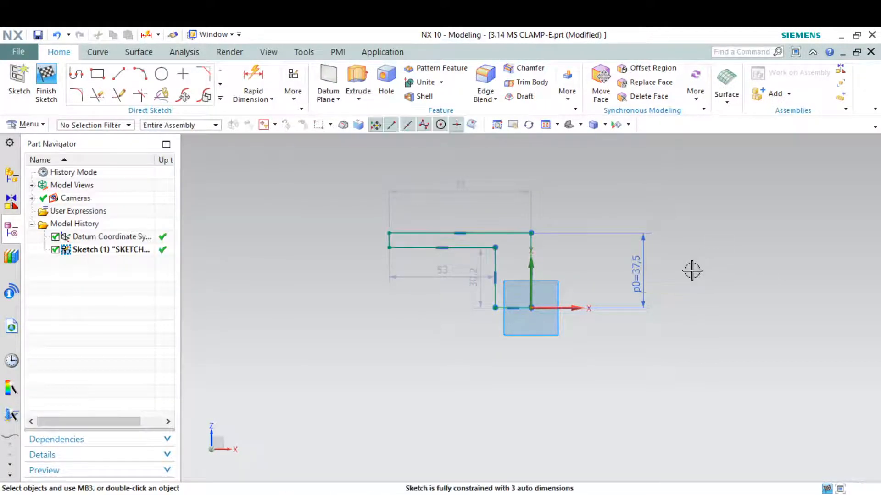
Circle the 35 and 20 heights on the annotated clamp drawing.
click(702, 494)
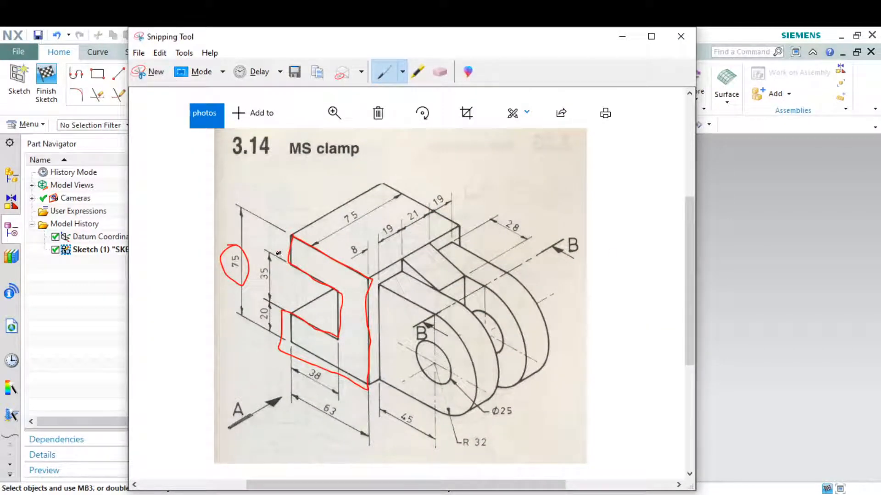
mouse_move(271, 247)
mouse_down()
mouse_move(250, 299)
mouse_move(290, 251)
mouse_move(260, 272)
mouse_up()
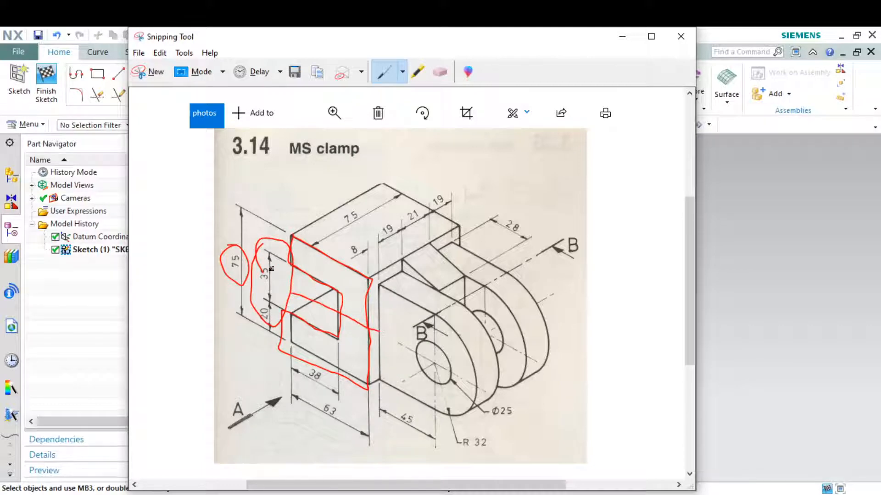
click(621, 37)
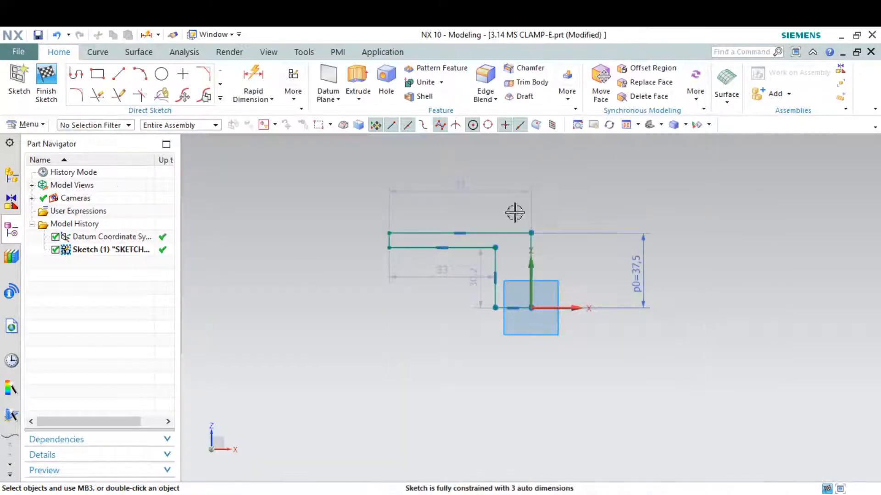
Dimension the lower step height as 35/2, giving 17.5.
click(253, 78)
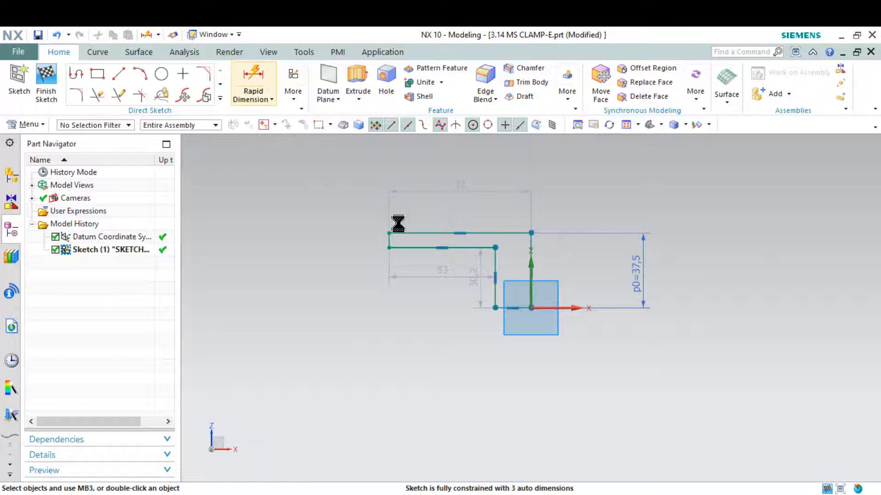
click(406, 249)
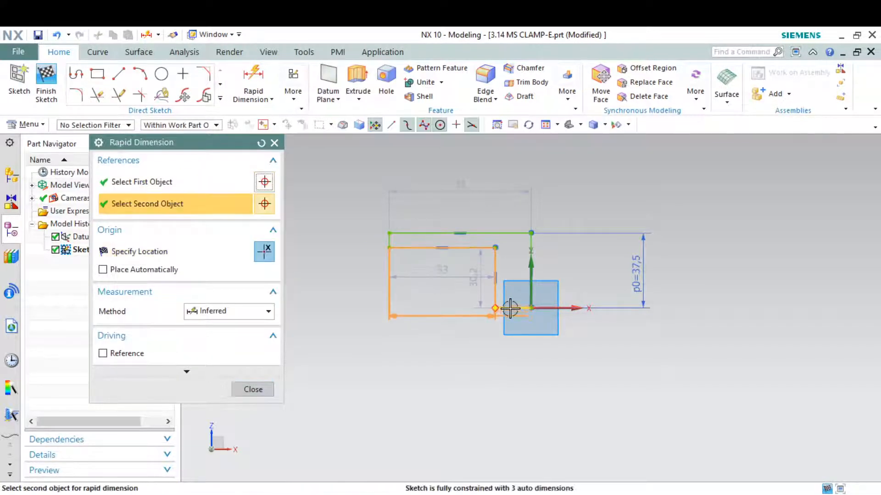
click(510, 308)
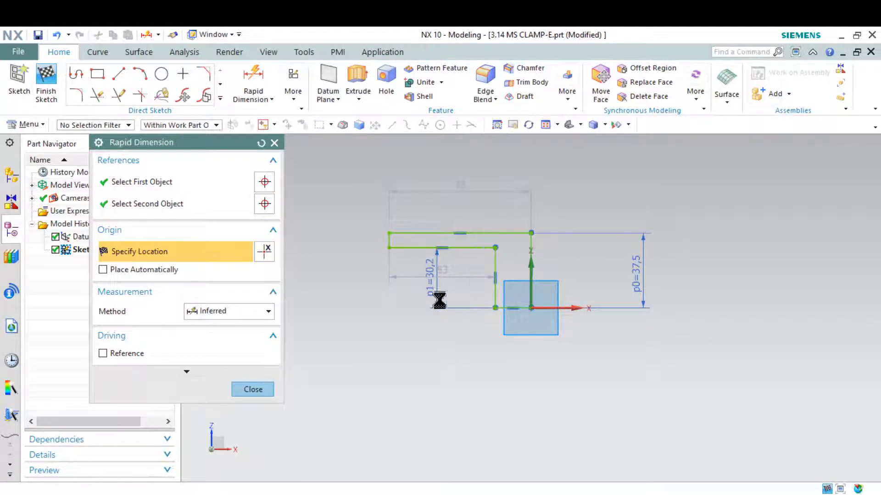
click(438, 297)
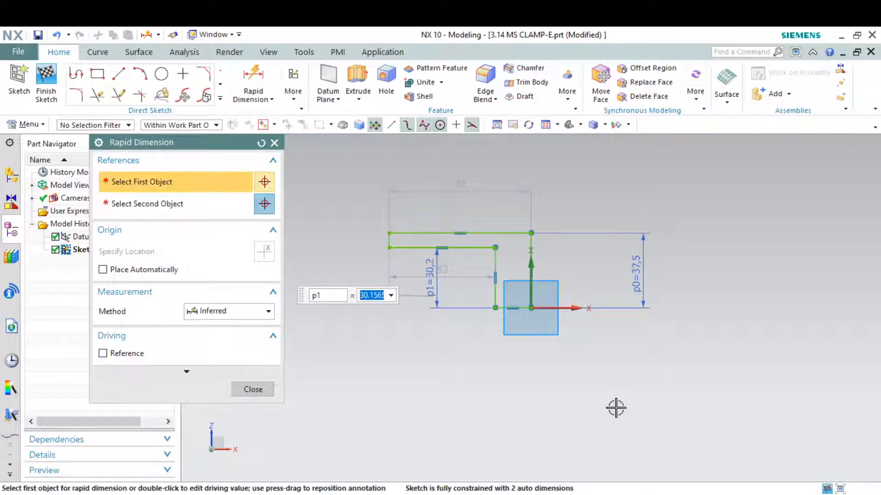
text(35/2)
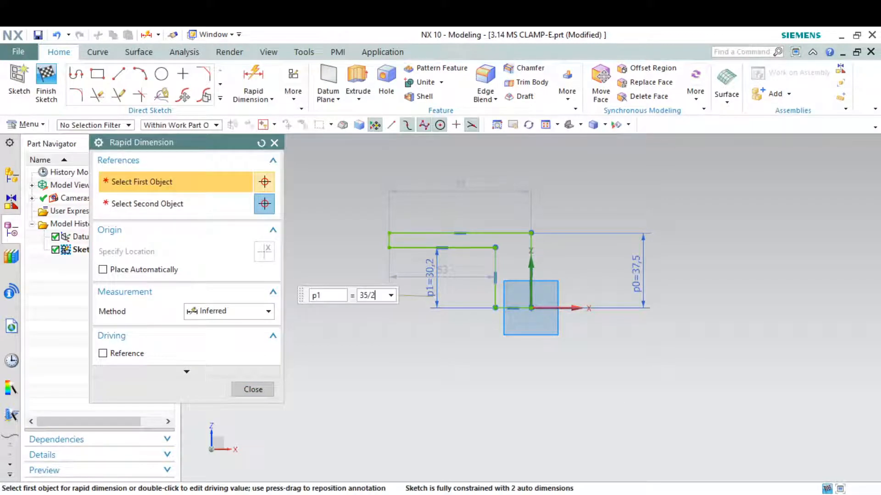
key(Return)
key(Escape)
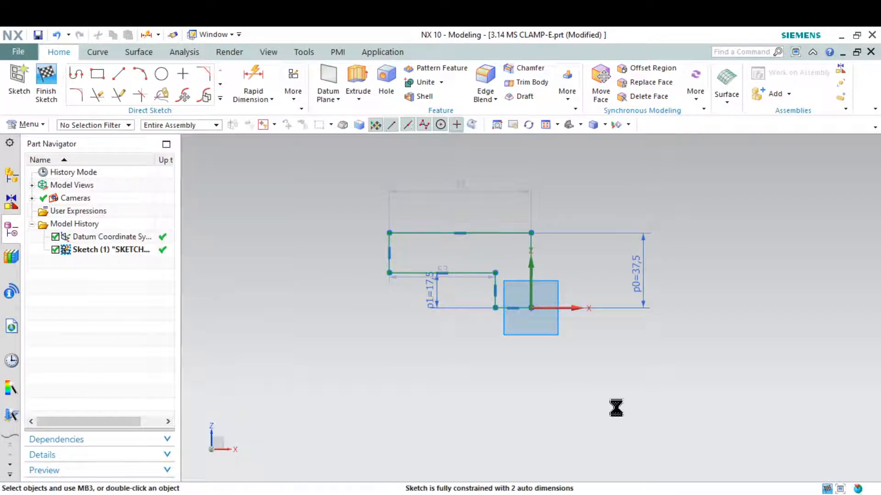
key(alt+Tab)
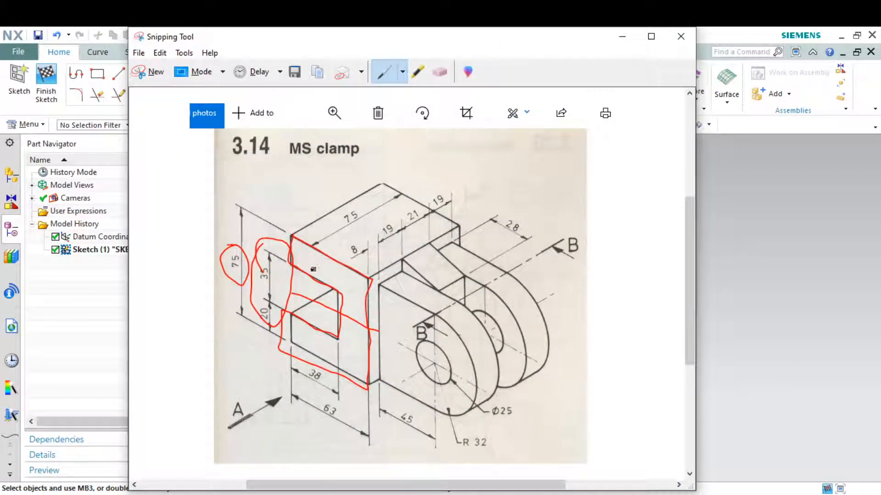
Mark the 38 on the drawing in red and set the top edge width to 63.
mouse_move(287, 340)
mouse_down()
mouse_move(373, 388)
mouse_move(303, 373)
mouse_move(333, 409)
mouse_up()
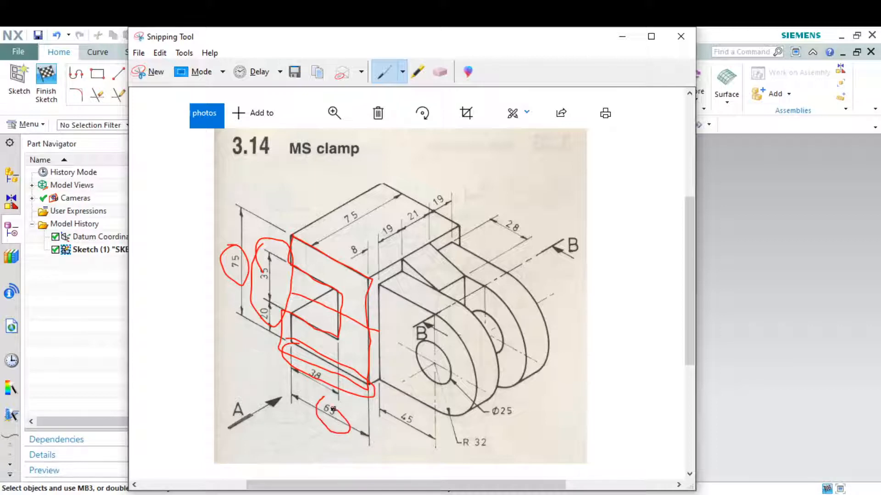
click(622, 36)
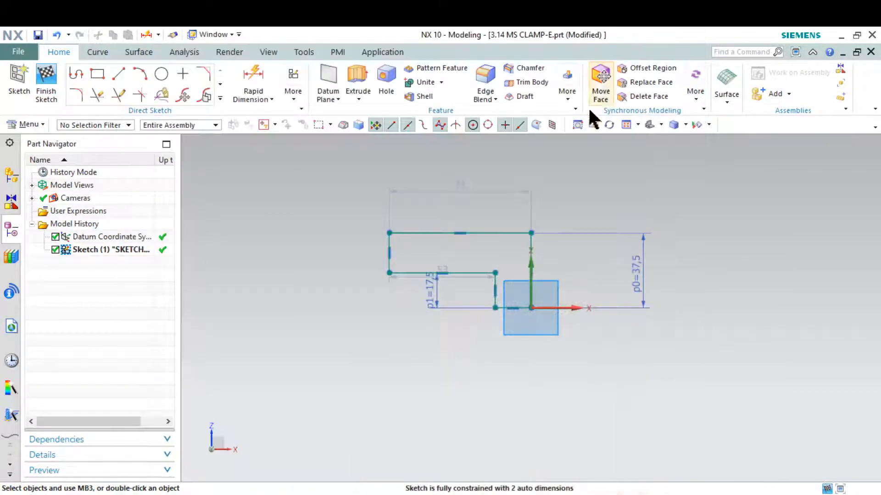
click(460, 189)
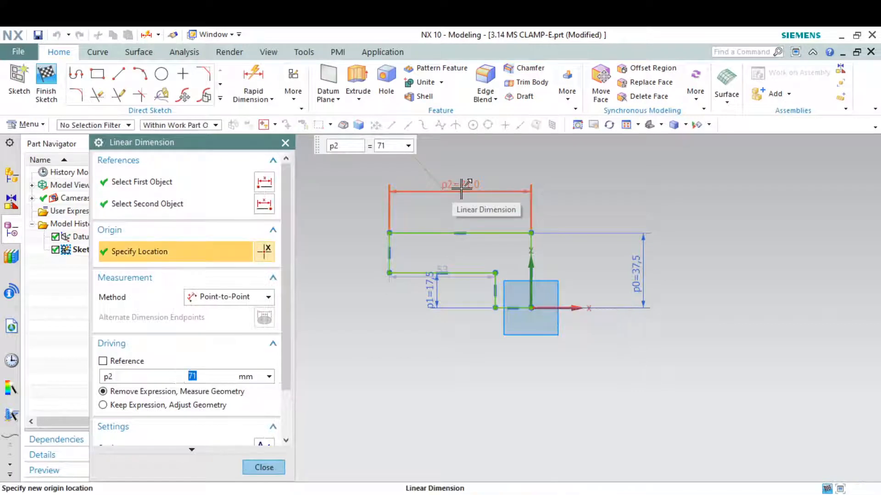
text(63)
key(Return)
middle_click(462, 189)
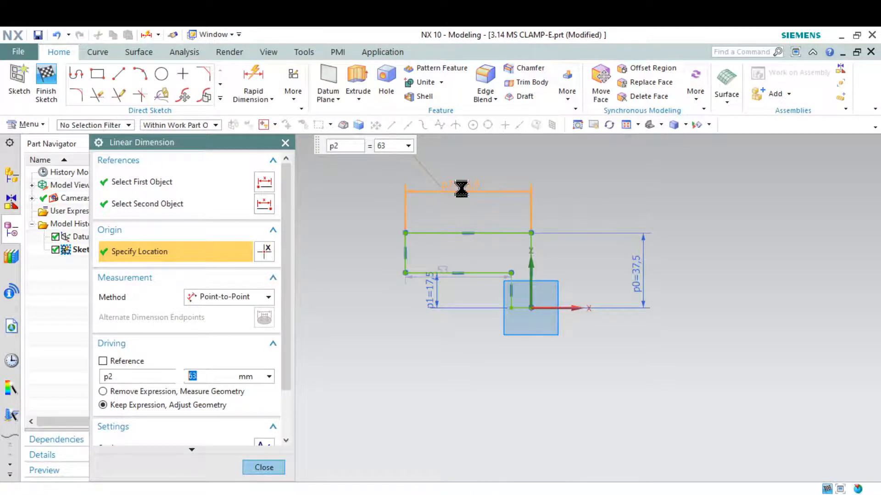
Circle the 20 dimension on the clamp drawing in red.
click(697, 494)
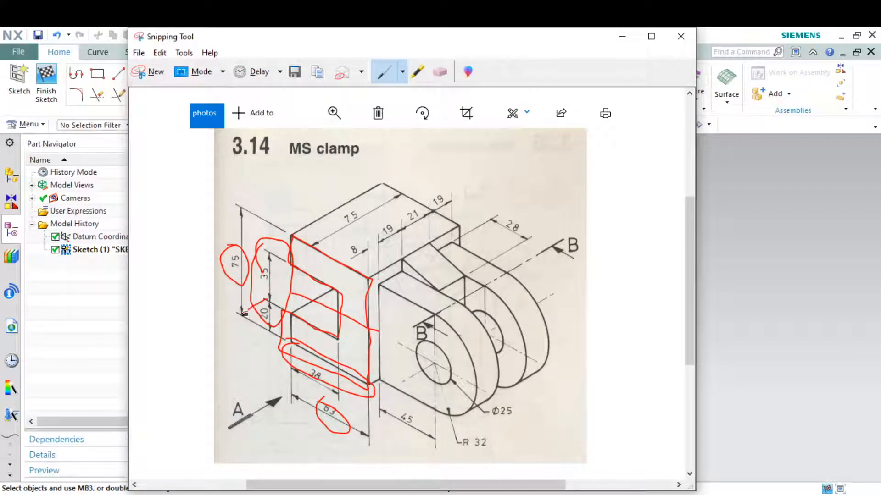
mouse_move(245, 313)
mouse_down()
mouse_move(289, 305)
mouse_move(247, 330)
mouse_move(268, 339)
mouse_up()
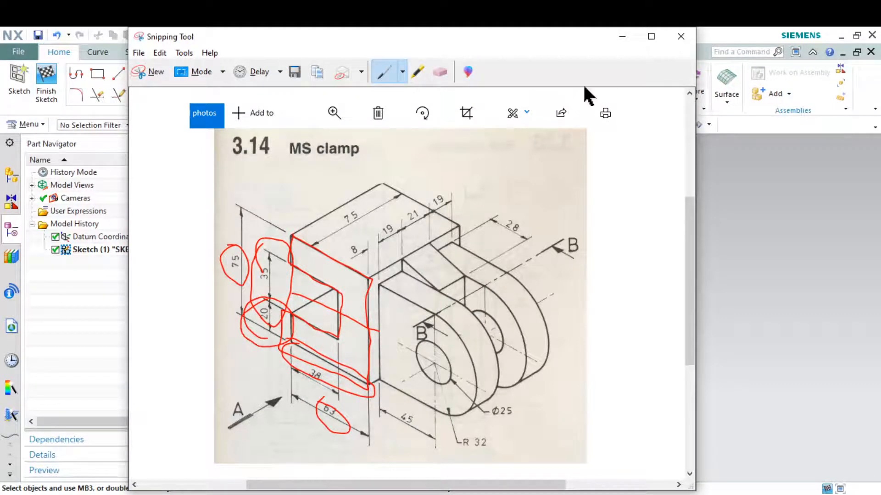
click(620, 37)
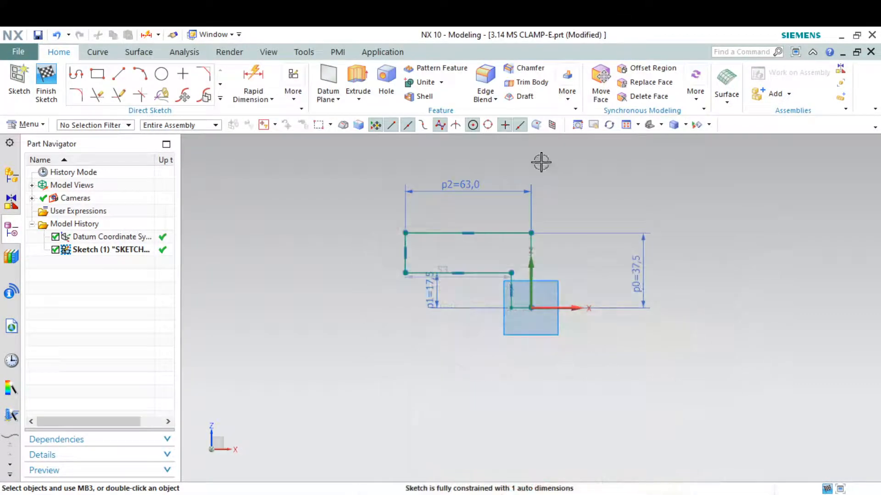
Dimension the left edge, accept the overconstraint warning, then delete the overconstraining p3 dimension.
click(249, 83)
scroll(404, 250, up, 4)
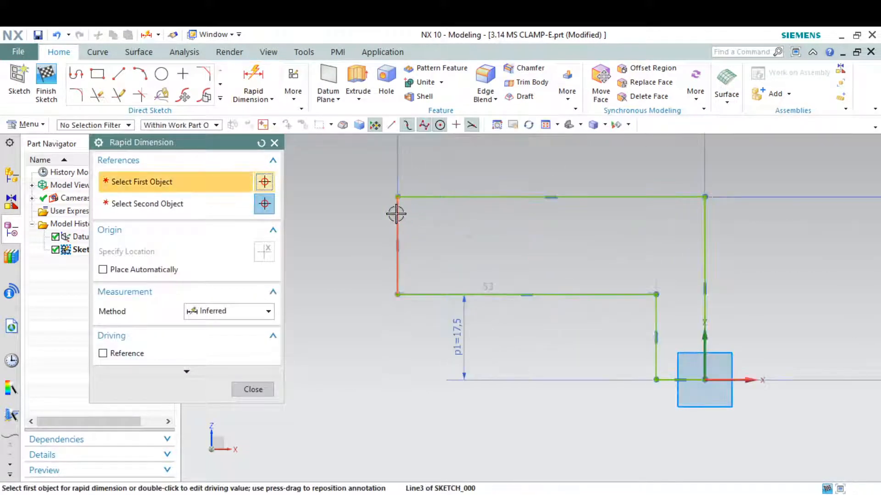
click(396, 214)
scroll(656, 239, down, 2)
click(434, 232)
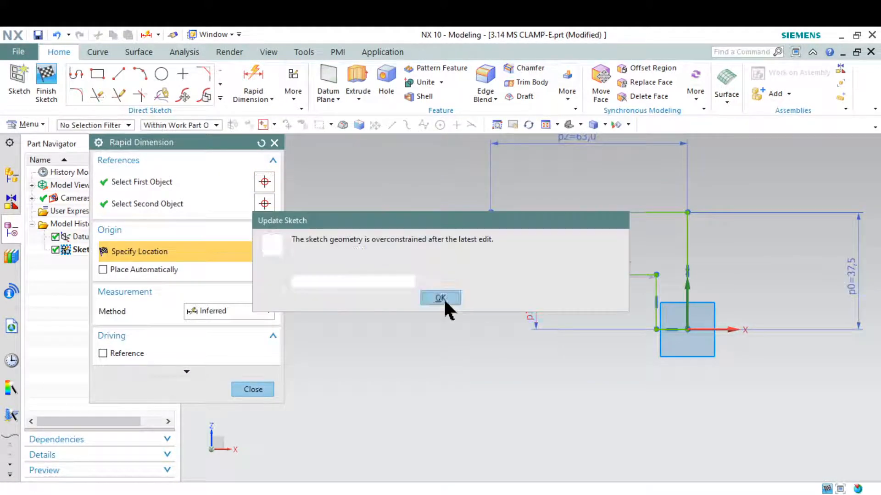
click(441, 297)
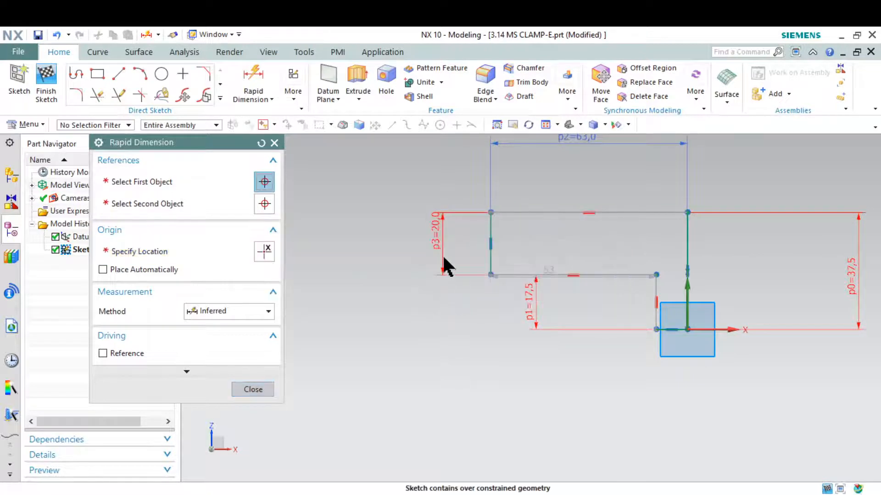
key(Escape)
scroll(440, 249, down, 3)
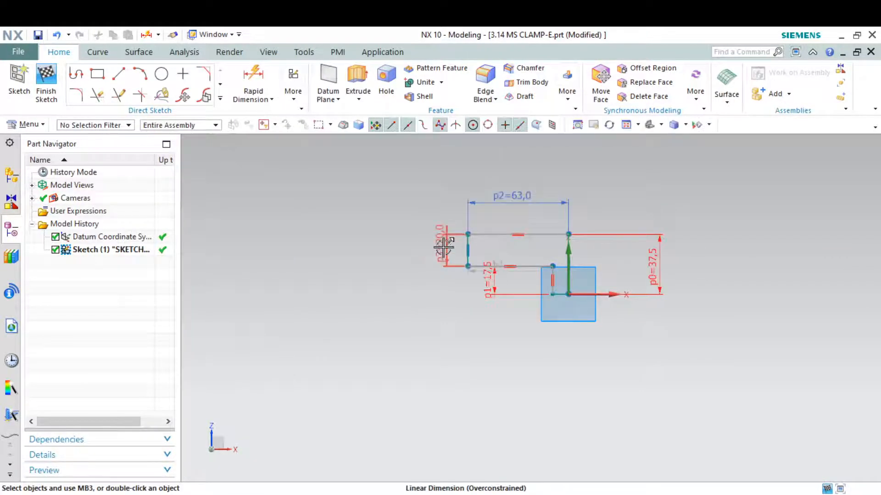
click(443, 246)
key(Delete)
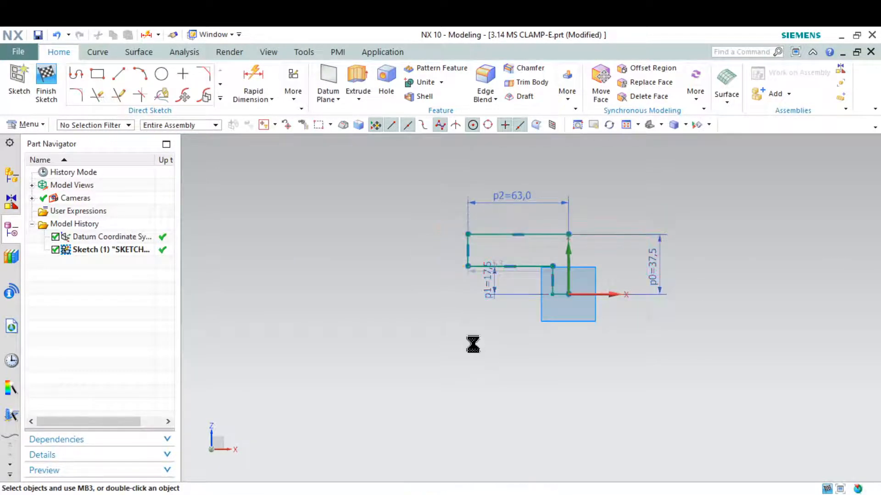
scroll(607, 312, up, 2)
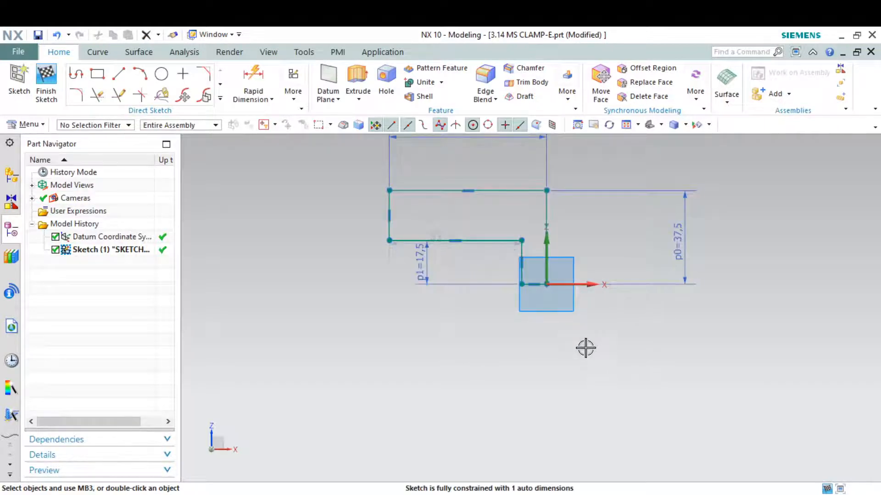
click(500, 494)
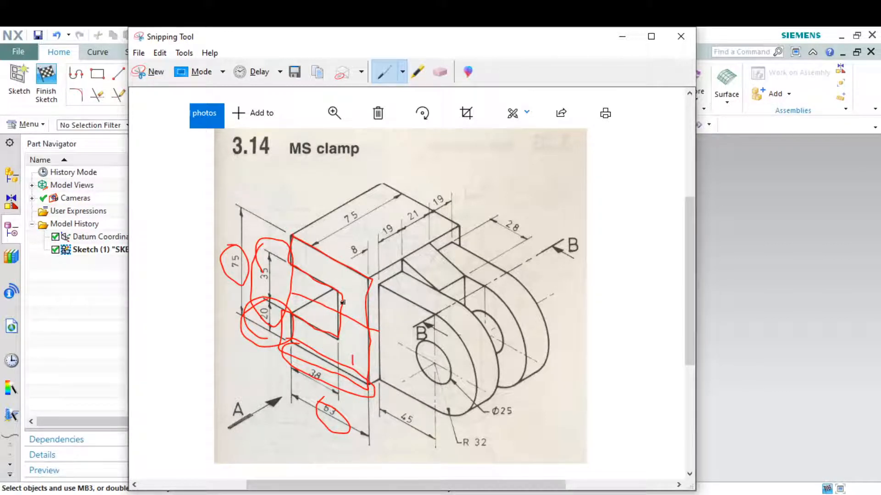
Add a red stroke on the drawing's front block and minimize Snipping Tool.
drag(369, 318, 349, 300)
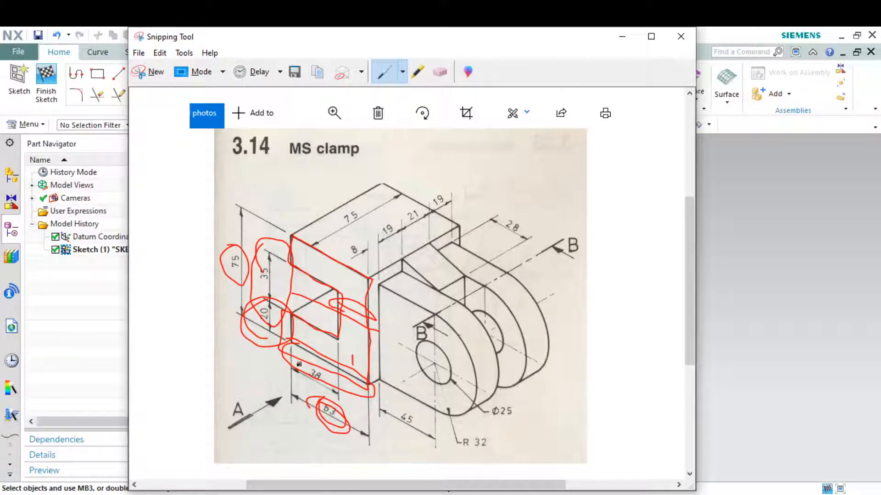
click(622, 36)
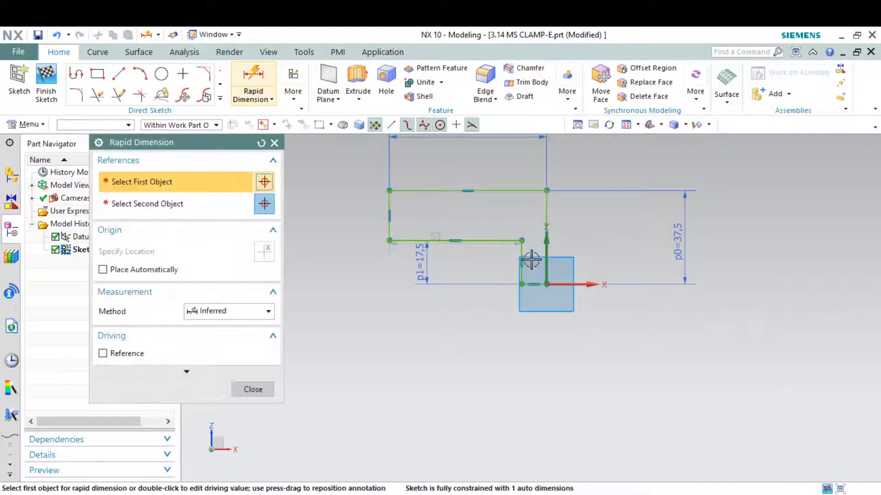
Dimension the short vertical line's offset from the vertical axis as 63-38, giving 25.
scroll(530, 257, up, 4)
click(512, 248)
click(569, 245)
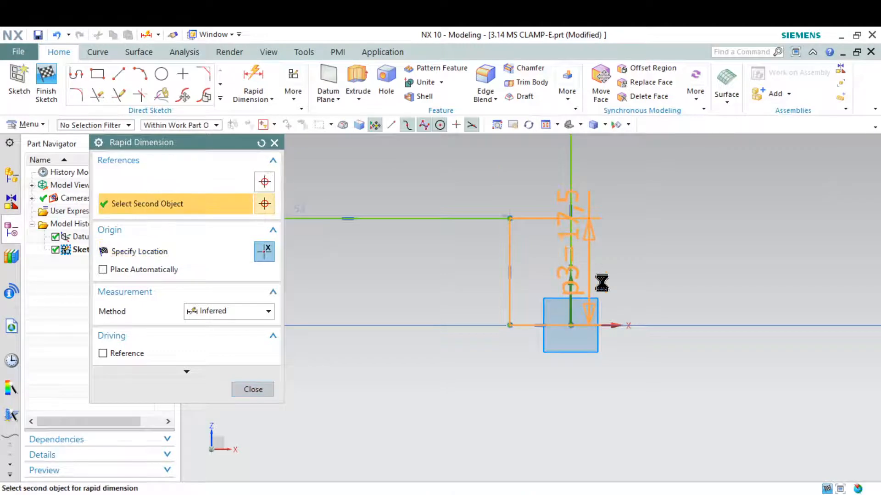
scroll(701, 304, down, 6)
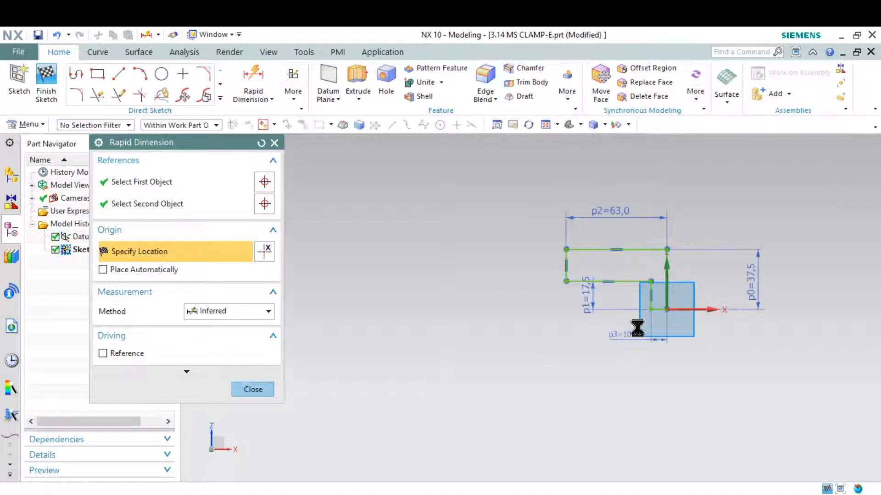
click(625, 334)
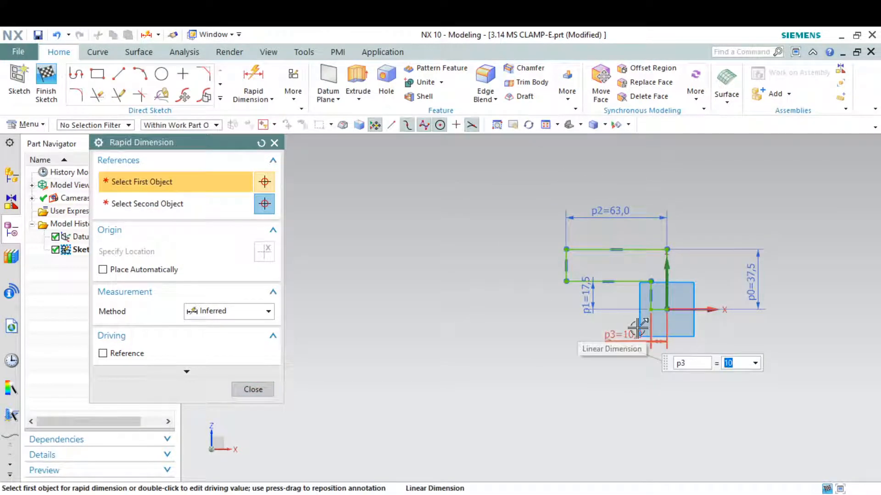
text(63-38)
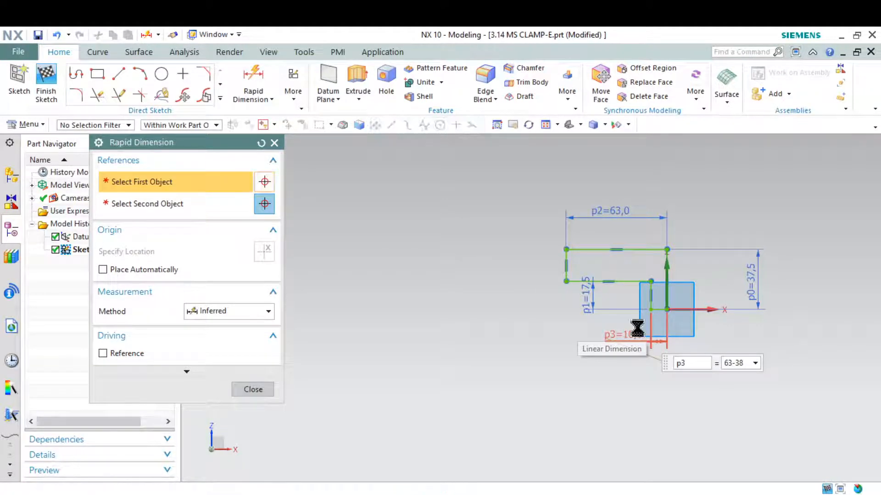
key(Return)
key(Escape)
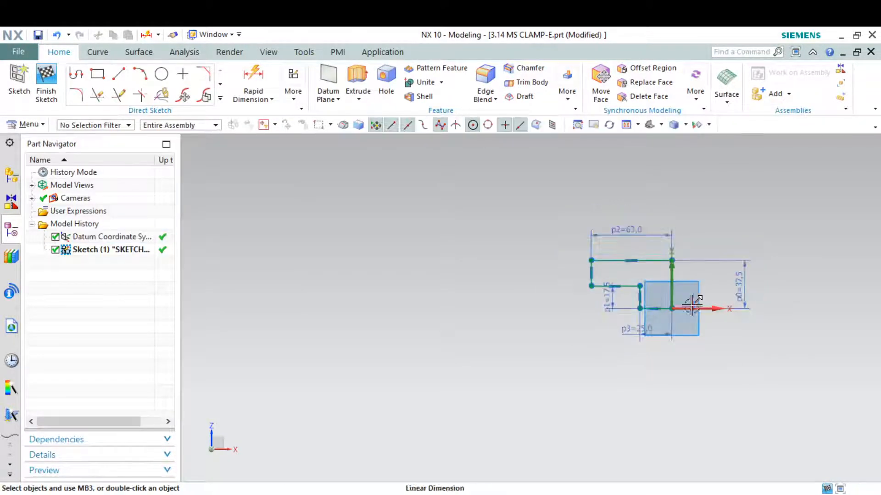
scroll(694, 288, up, 2)
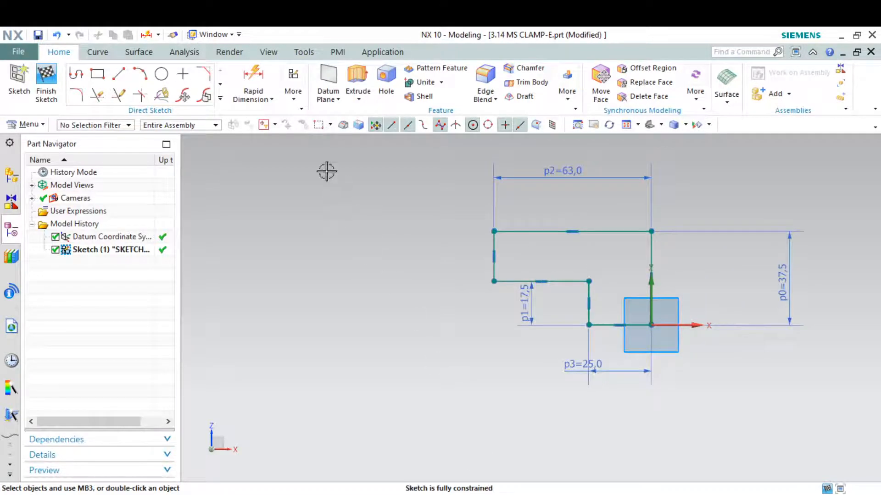
click(219, 97)
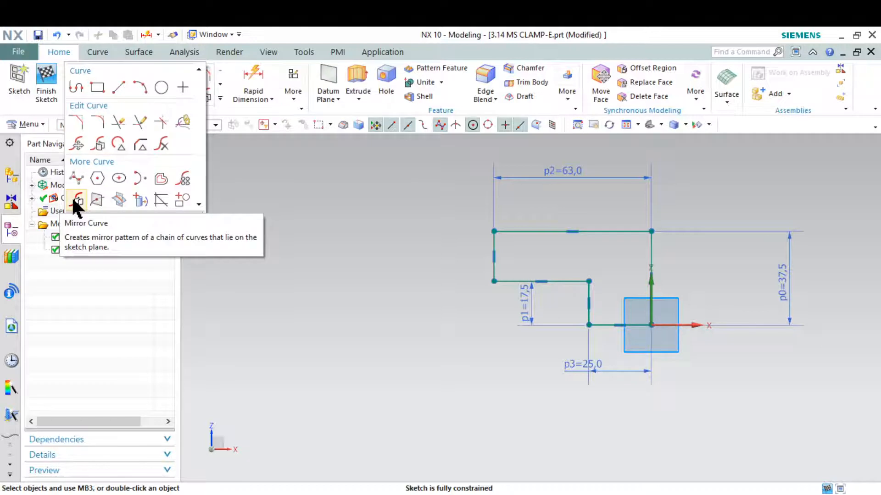
Start Mirror Curve and select the stepped profile lines to be mirrored.
click(75, 200)
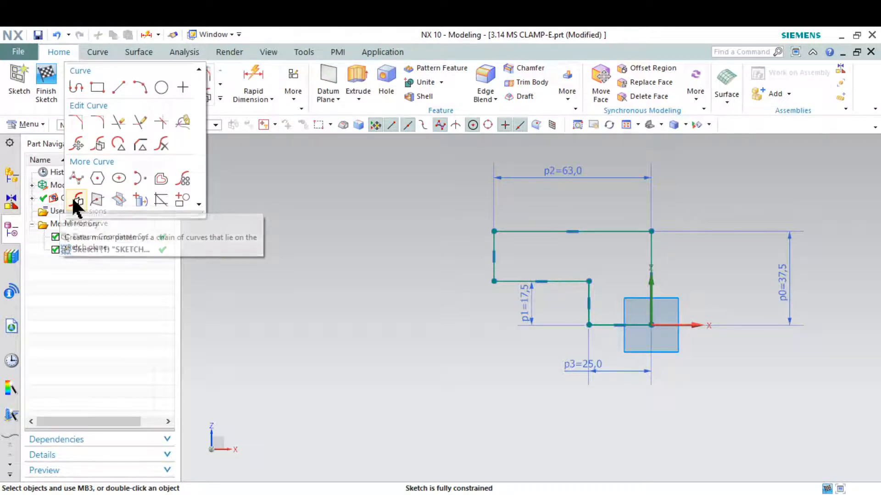
click(535, 232)
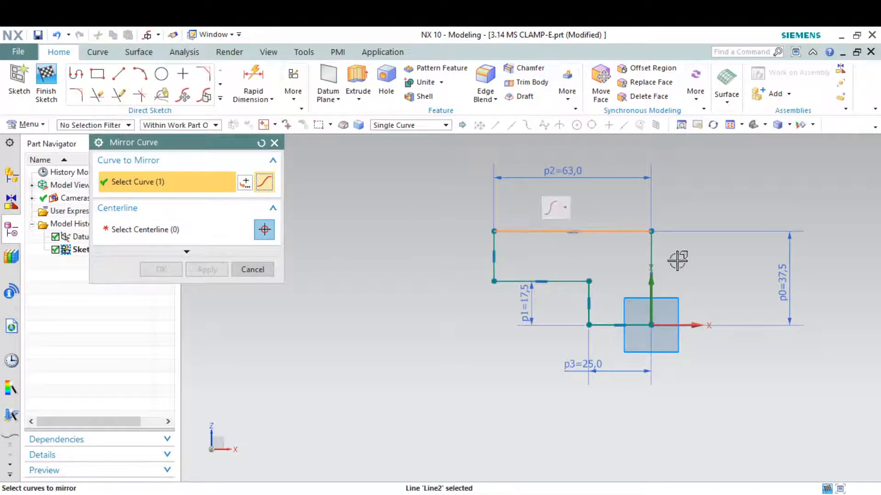
click(651, 250)
click(494, 239)
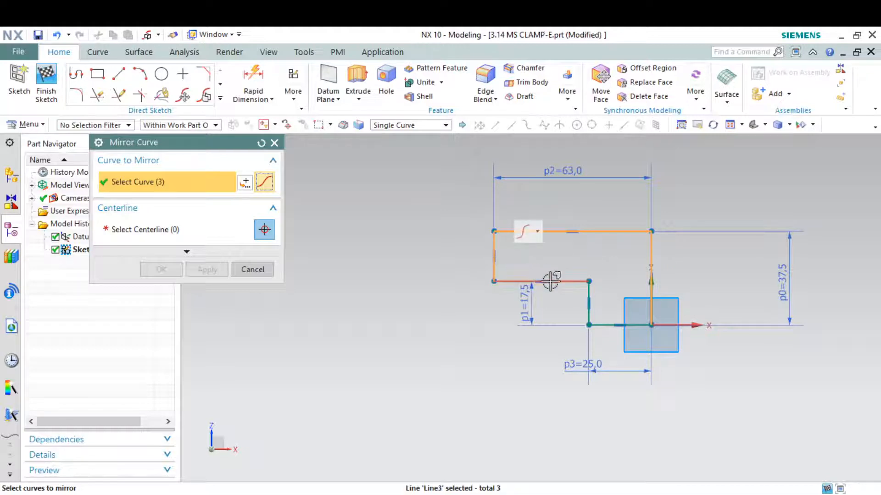
click(575, 285)
scroll(594, 294, up, 5)
click(571, 276)
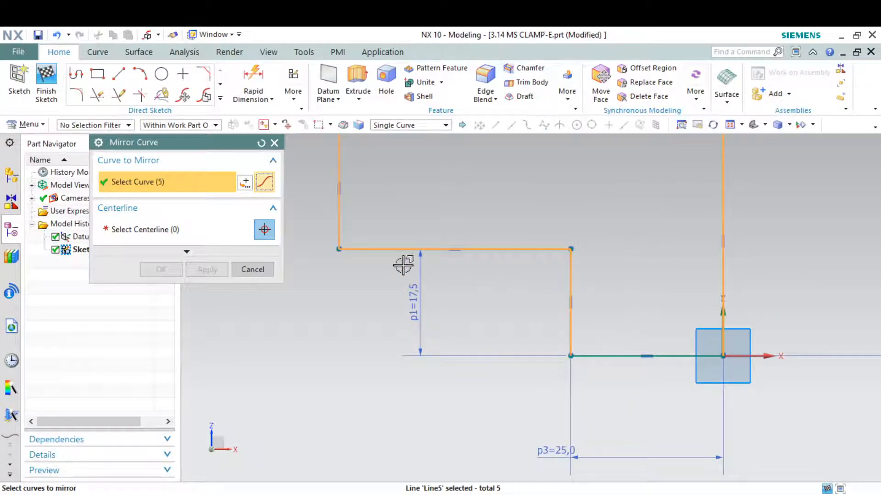
click(202, 232)
Mirror the selected lines about the horizontal axis to form the lower lug.
scroll(519, 301, down, 1)
scroll(519, 301, down, 1)
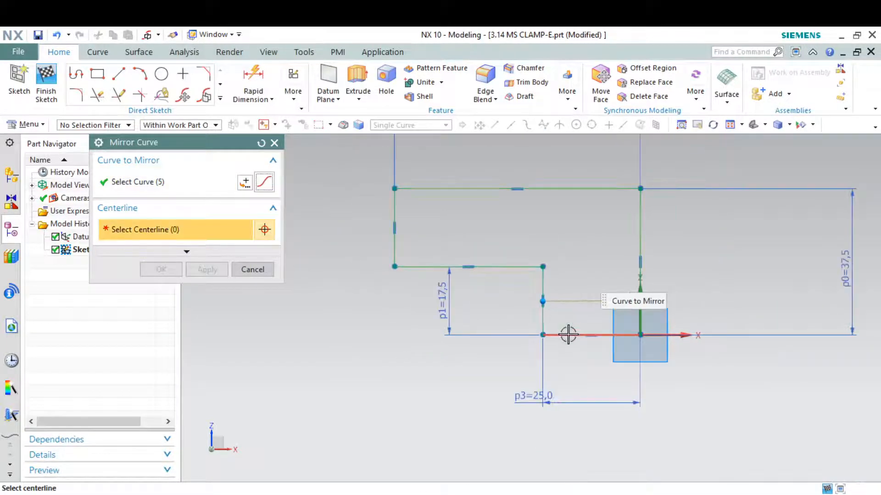
click(567, 335)
click(202, 269)
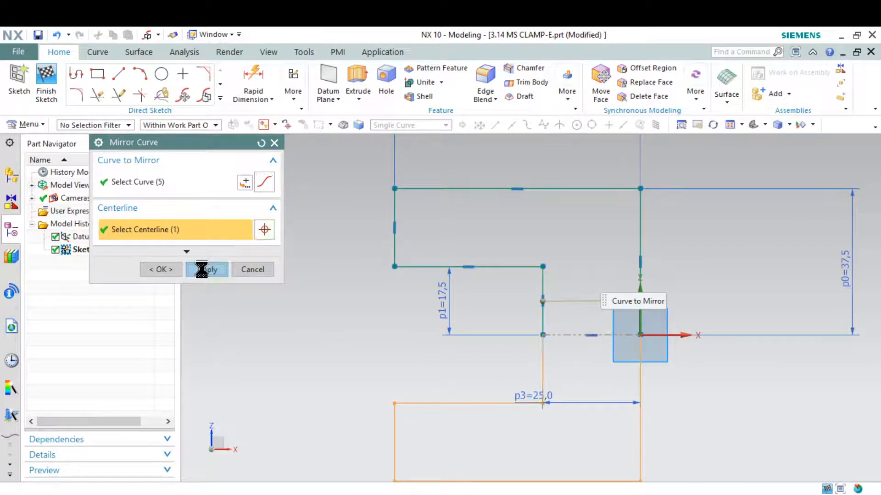
click(252, 269)
scroll(312, 273, down, 3)
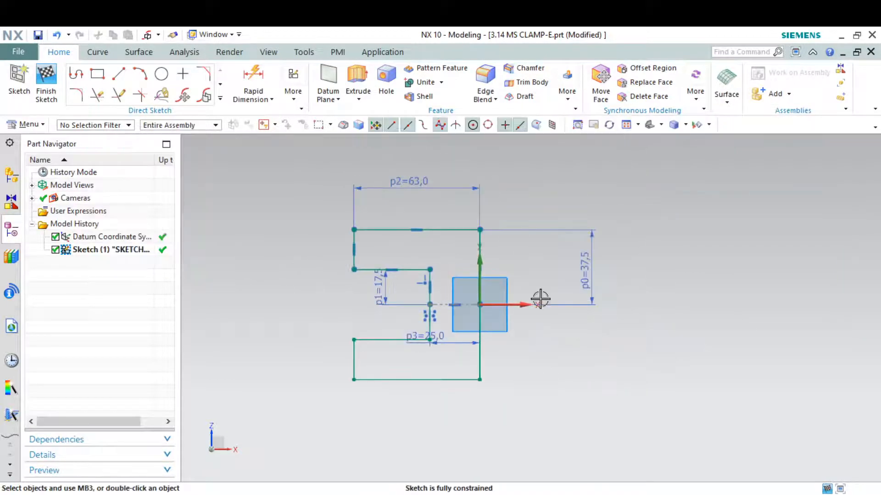
Finish the sketch, show the C-shaped profile in trimetric view, and check the reference drawing.
click(46, 79)
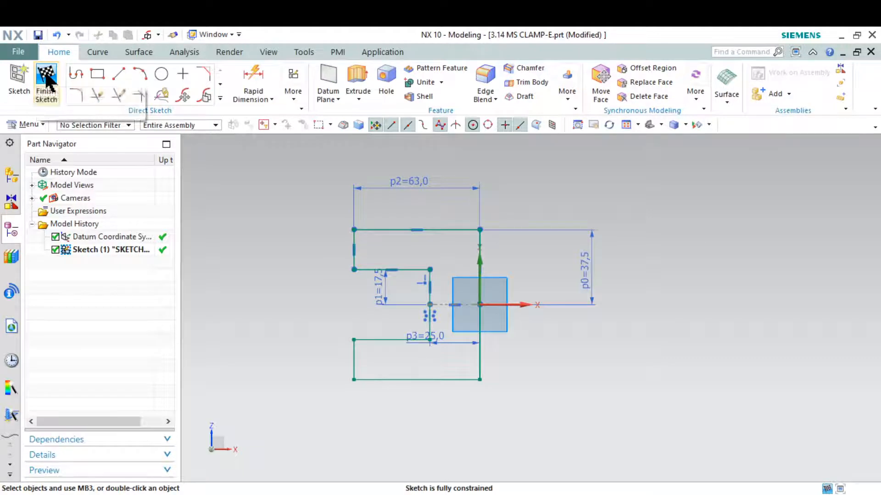
click(653, 120)
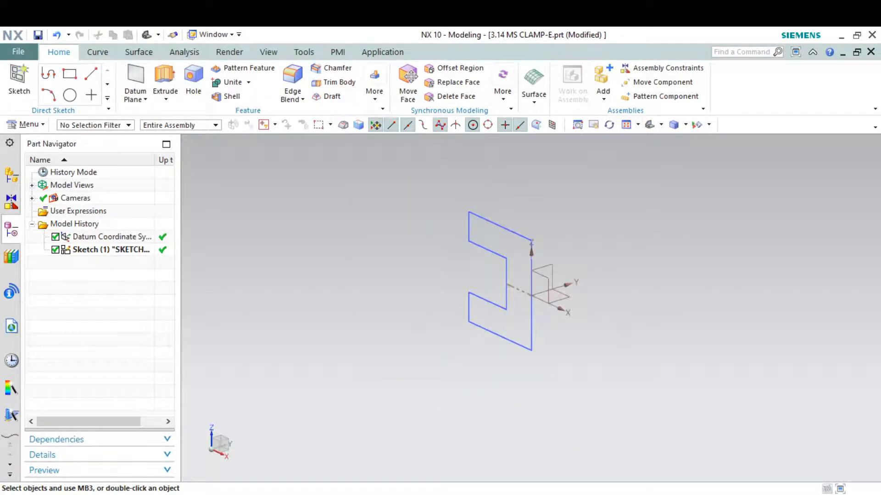
key(alt+Tab)
key(alt+Tab)
key(alt+Tab)
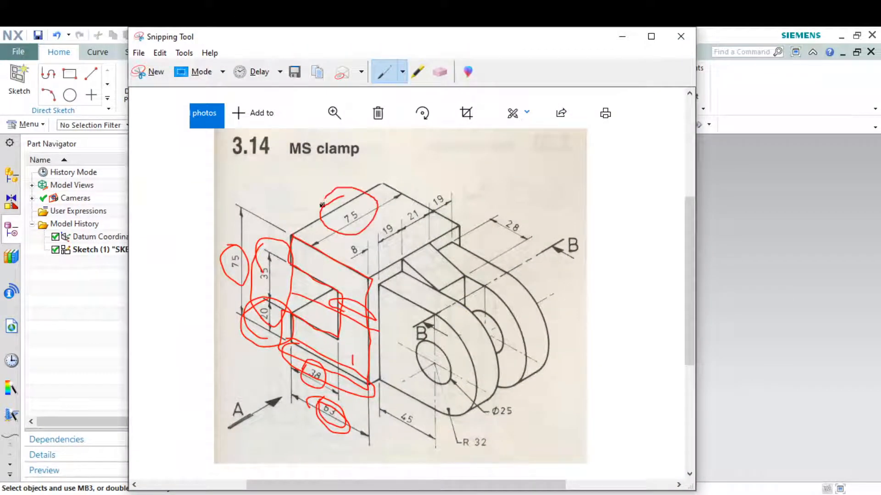
click(622, 36)
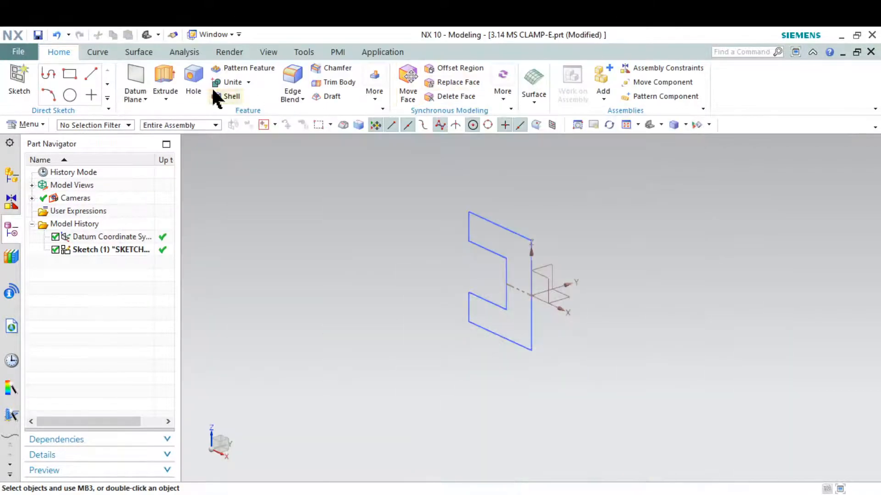
click(163, 85)
Select the top, vertical, bottom and inner profile lines as the extrusion section.
click(496, 226)
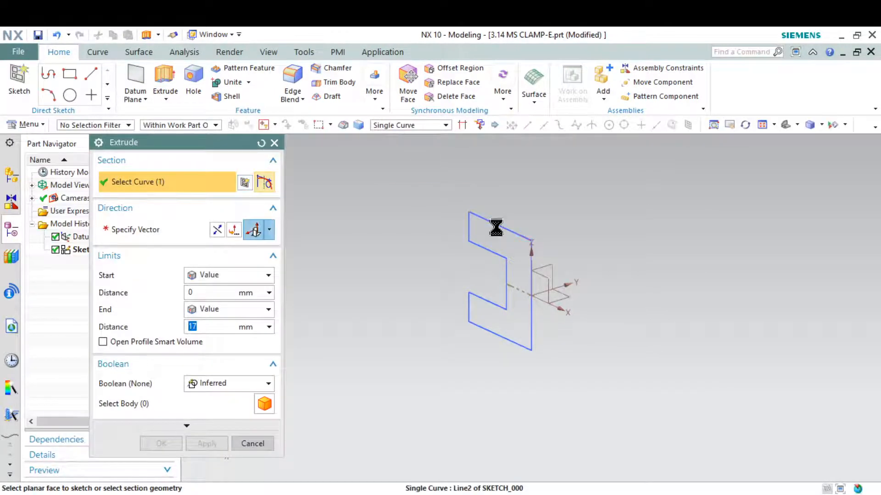
click(530, 264)
scroll(528, 316, up, 3)
click(538, 316)
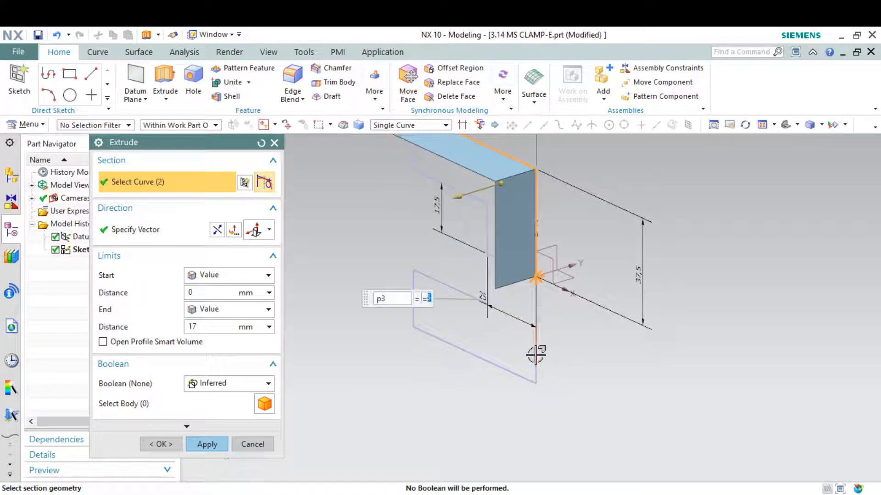
click(535, 363)
click(472, 351)
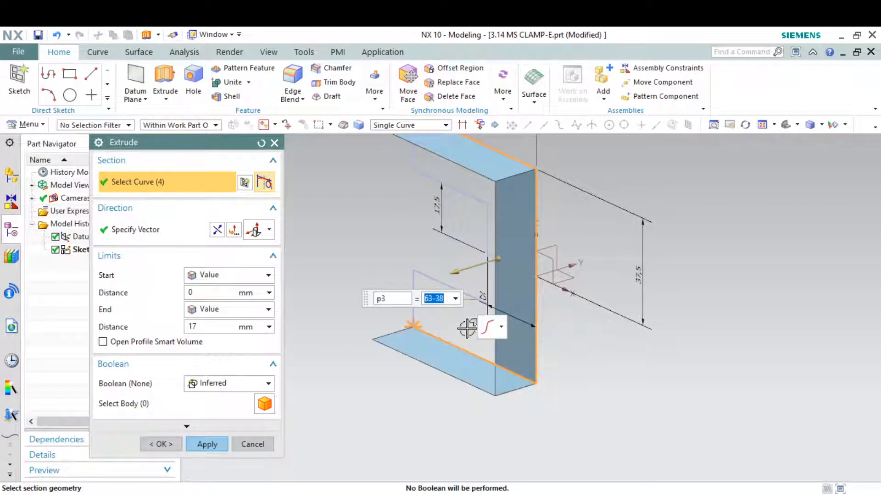
click(429, 278)
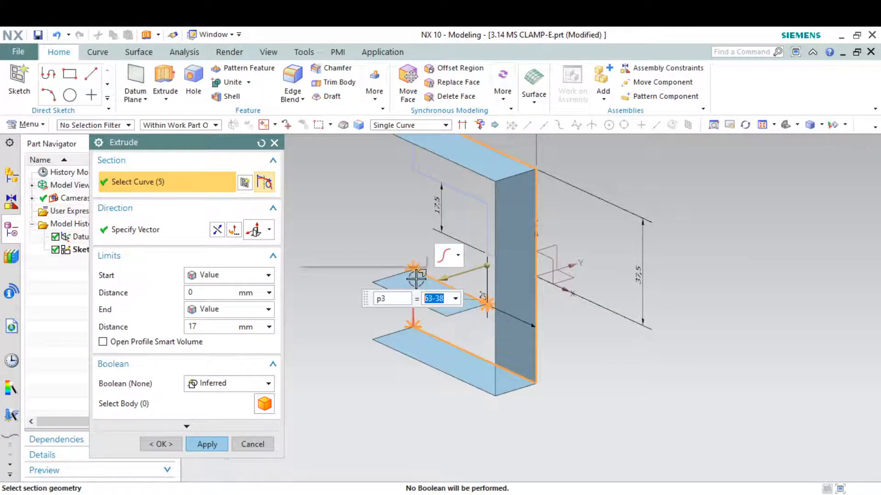
click(414, 307)
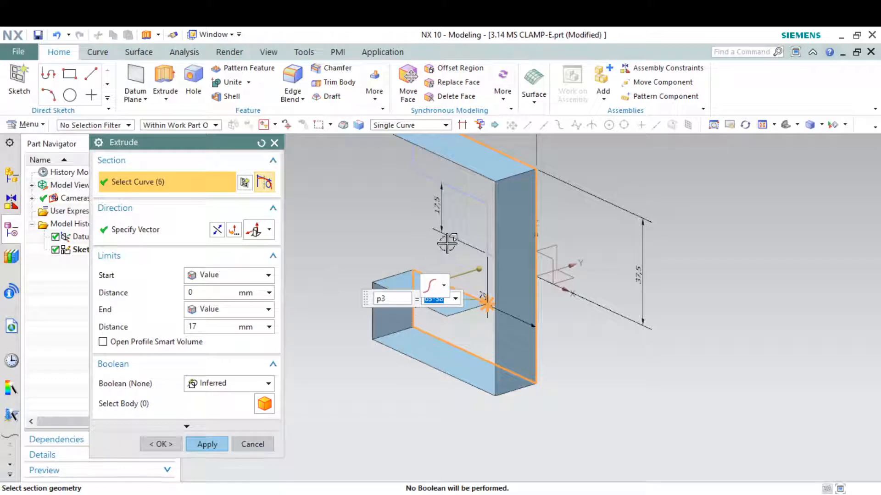
click(457, 195)
click(486, 248)
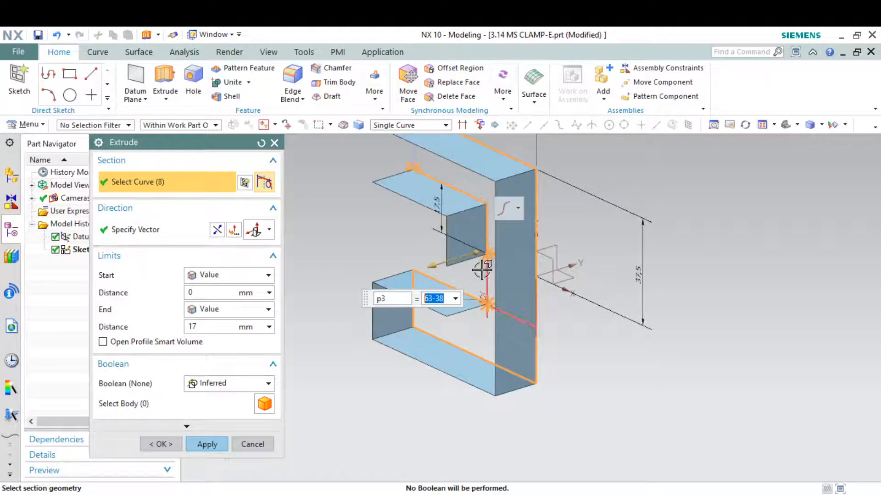
Add the hidden Line7 via QuickPick and the last end line, previewing a 17 mm extrusion.
middle_drag(481, 270, 505, 286)
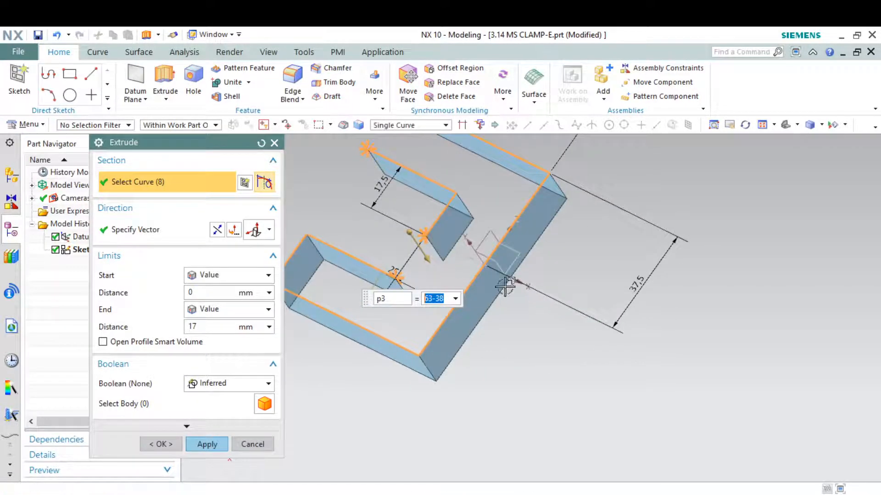
click(413, 255)
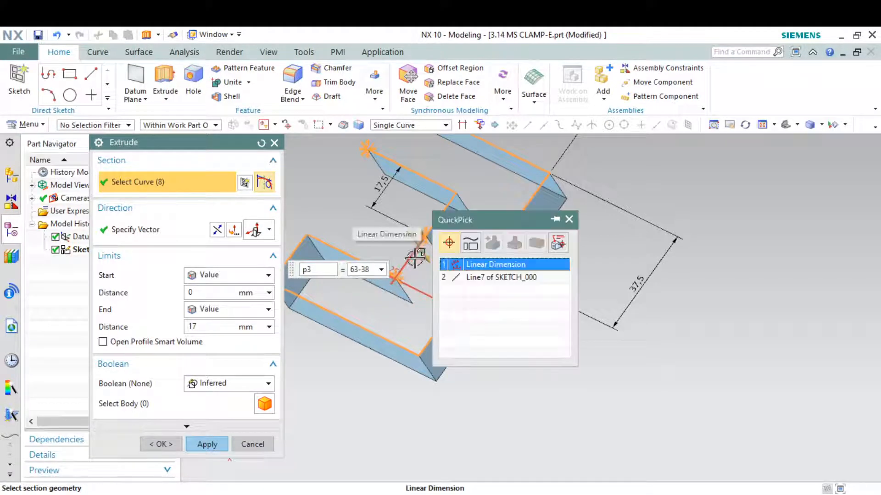
click(455, 278)
scroll(455, 277, down, 1)
scroll(456, 277, down, 2)
scroll(422, 200, up, 2)
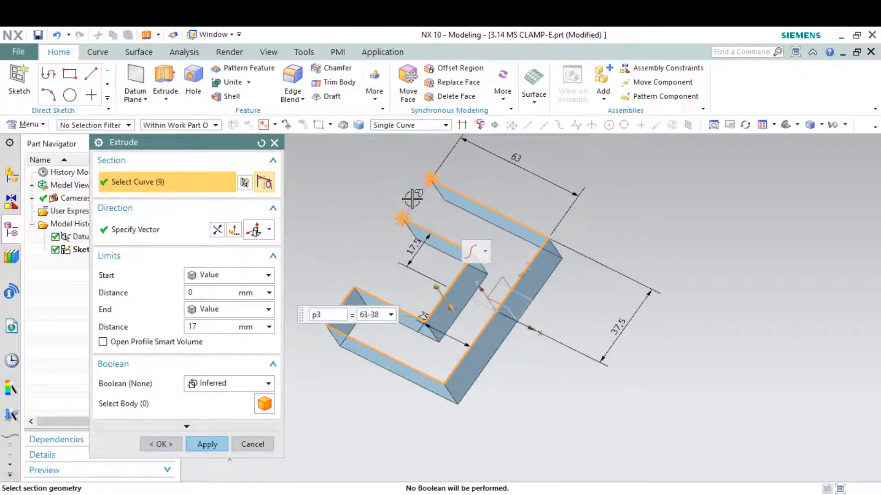
click(416, 199)
middle_drag(437, 208, 481, 197)
click(789, 125)
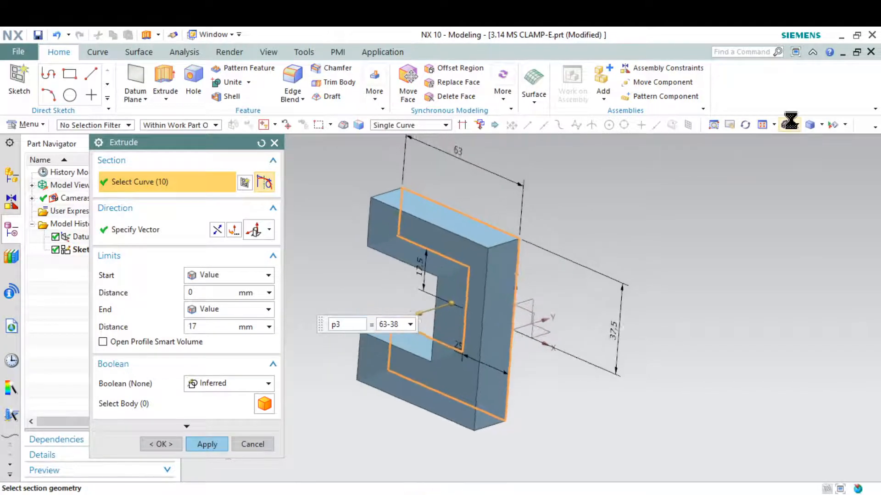
Extrude the profile as Symmetric Value with distance 75/2 and close the dialog.
click(256, 275)
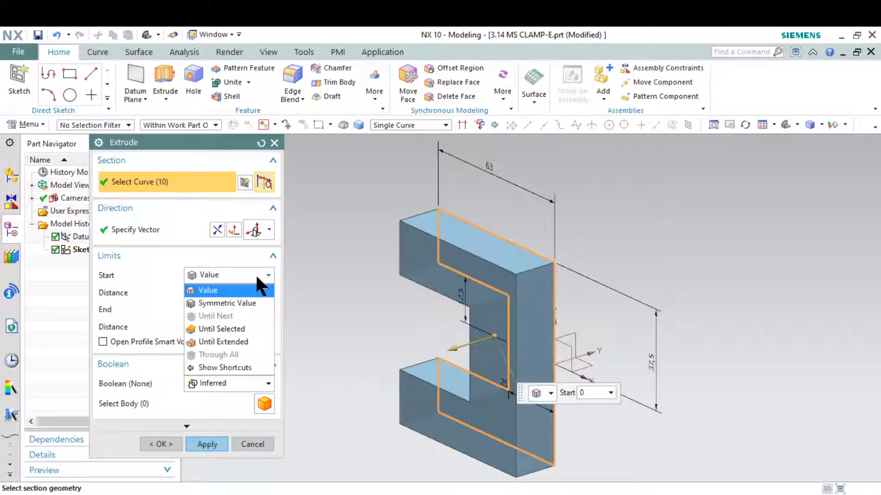
click(257, 302)
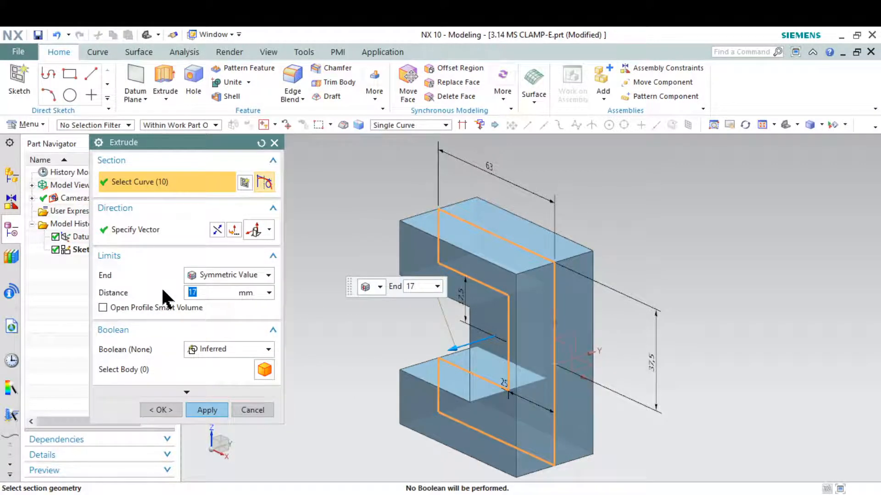
text(75)
key(Return)
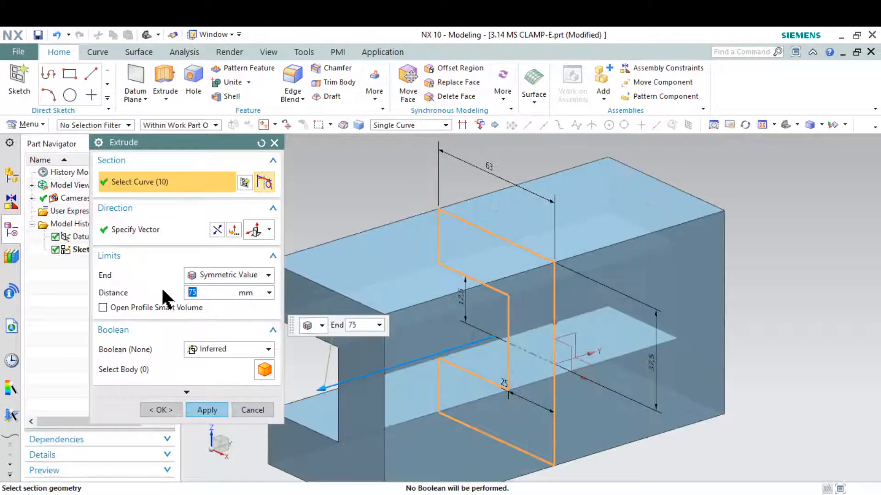
click(282, 494)
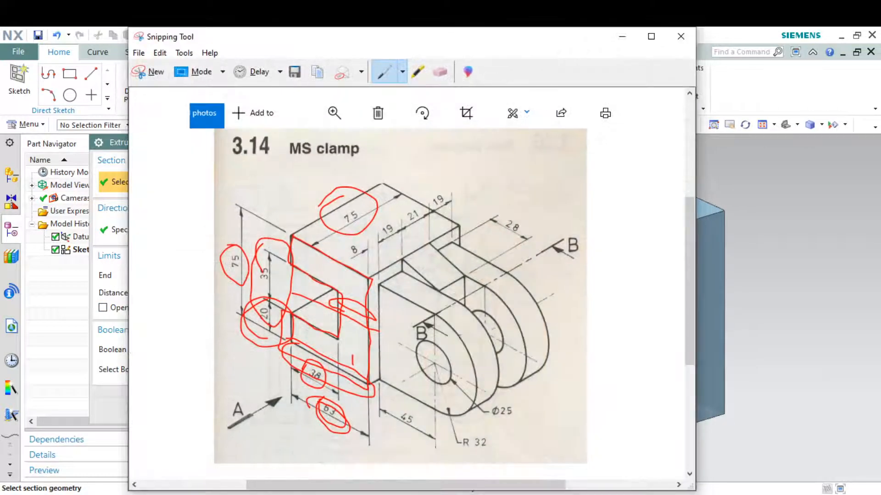
click(282, 494)
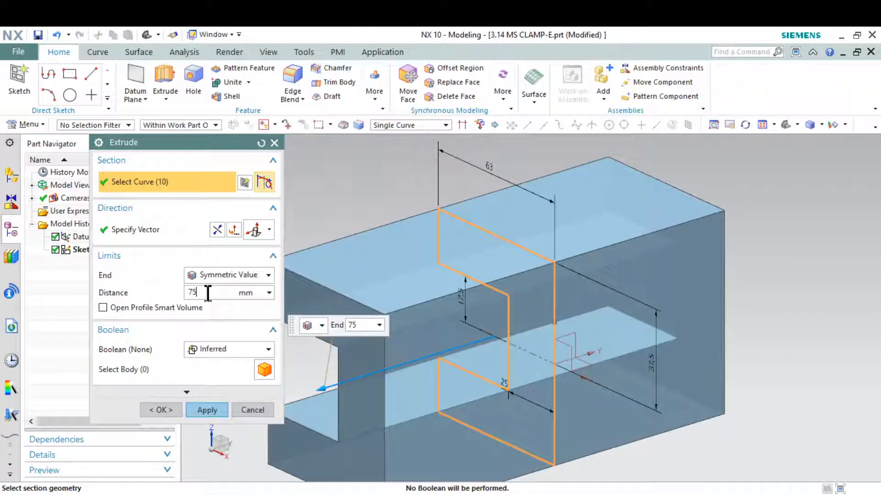
text(/)
key(Return)
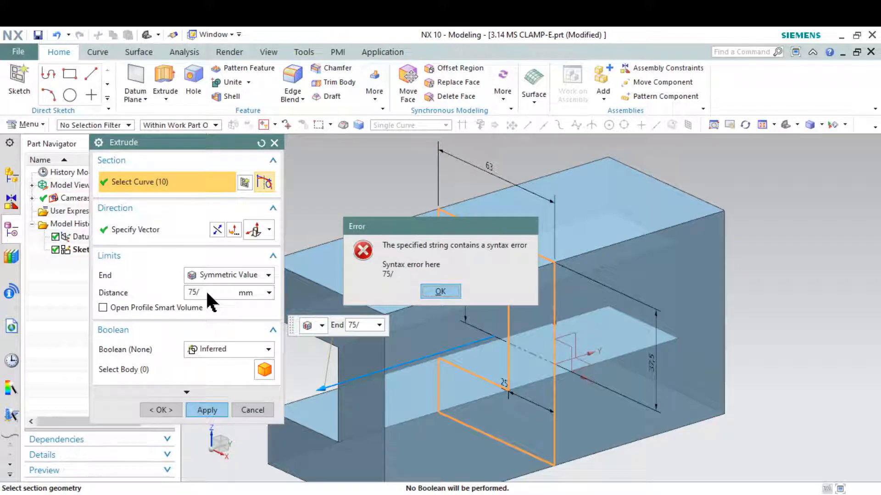
click(455, 293)
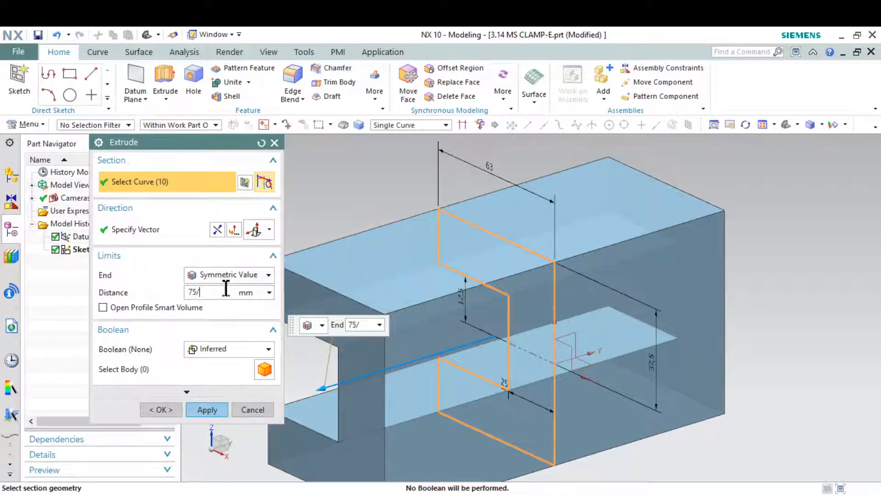
text(2)
key(Return)
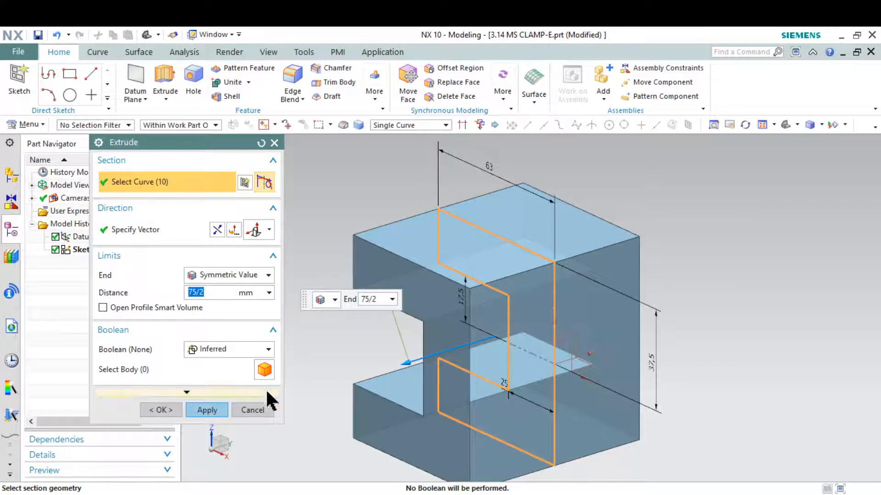
click(202, 410)
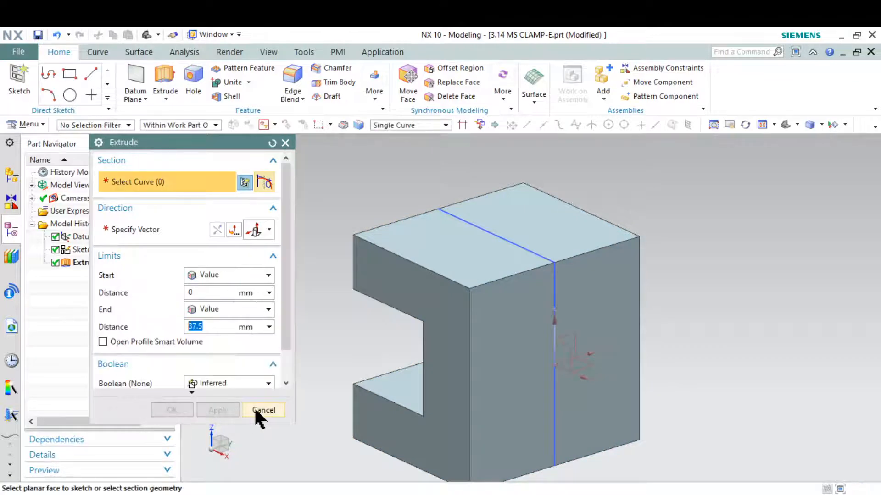
click(254, 410)
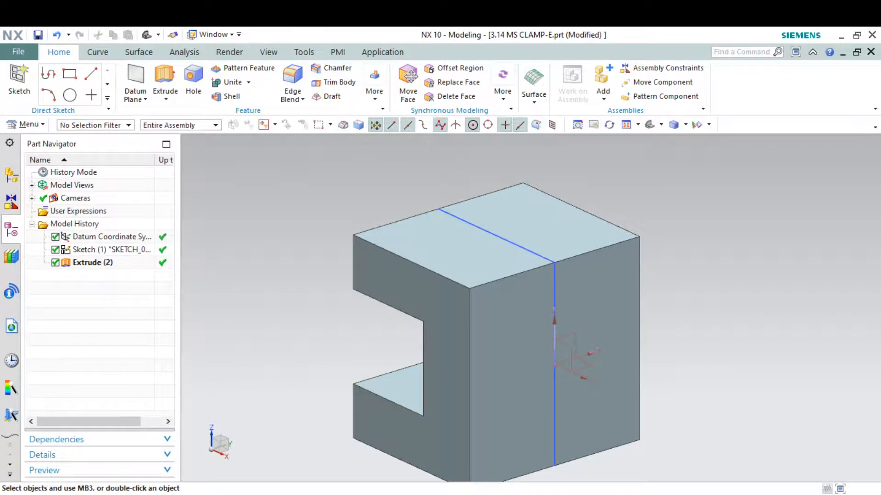
key(alt+Tab)
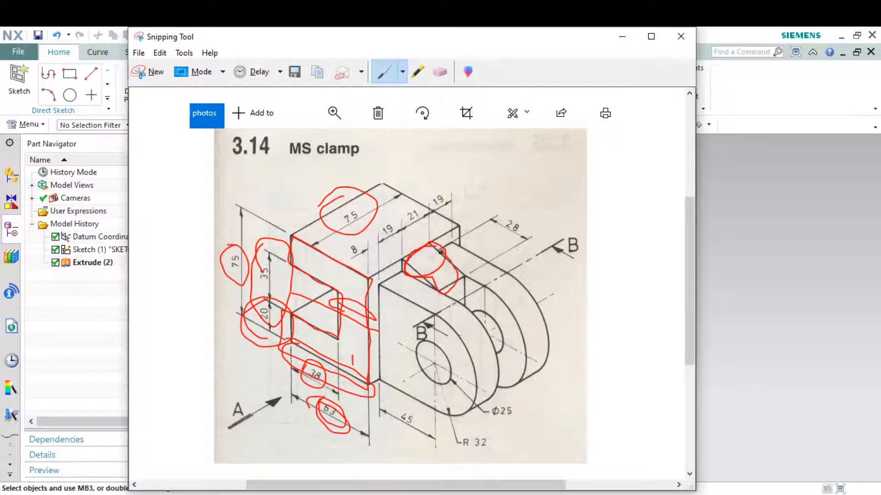
click(625, 37)
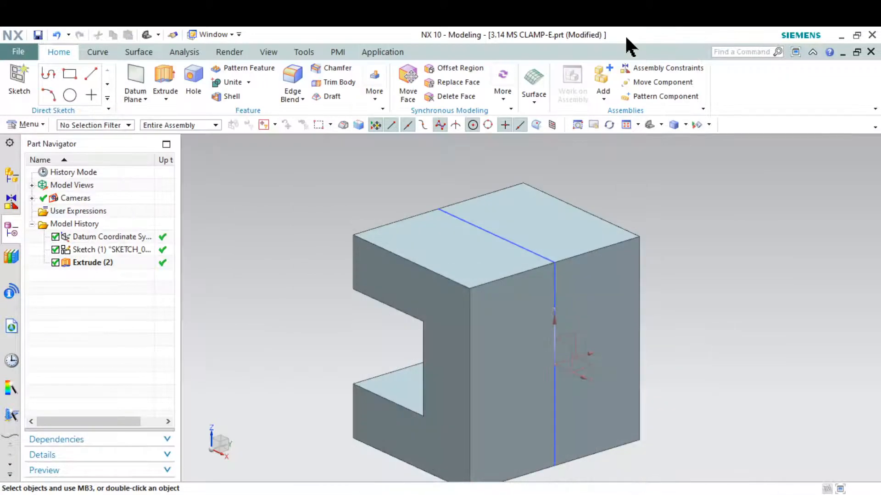
Create a new sketch on the XZ datum plane.
click(18, 78)
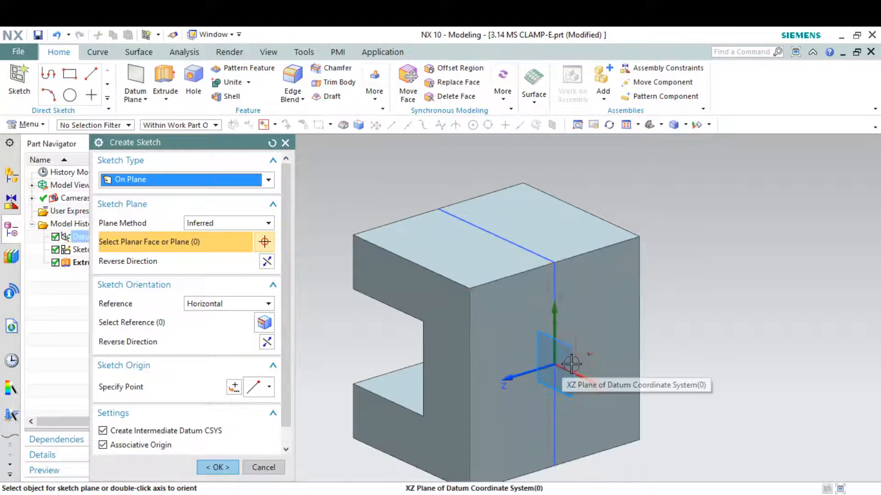
click(572, 362)
click(218, 467)
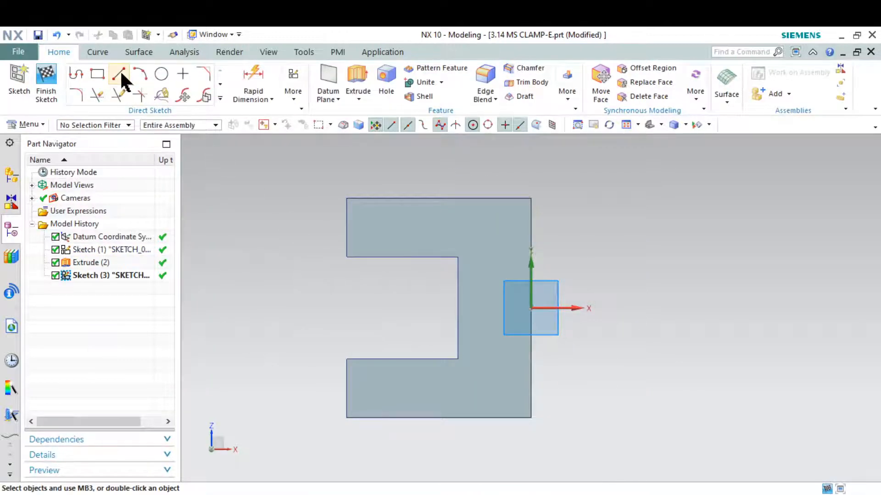
Draw a 61 horizontal line from the origin and a sloped line from the top-right corner.
click(119, 71)
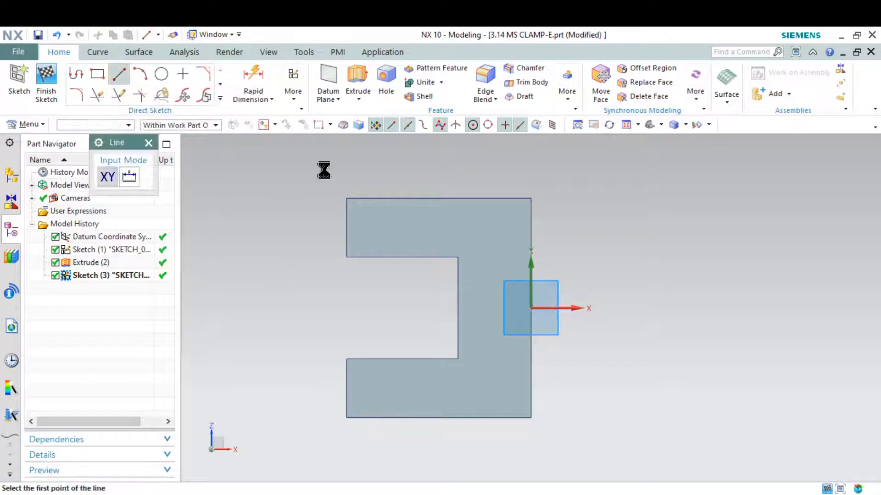
click(530, 309)
click(709, 308)
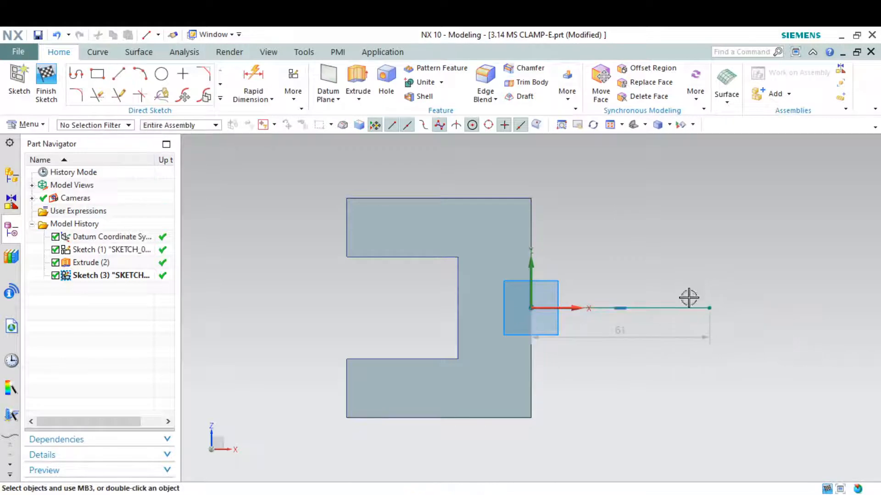
click(120, 73)
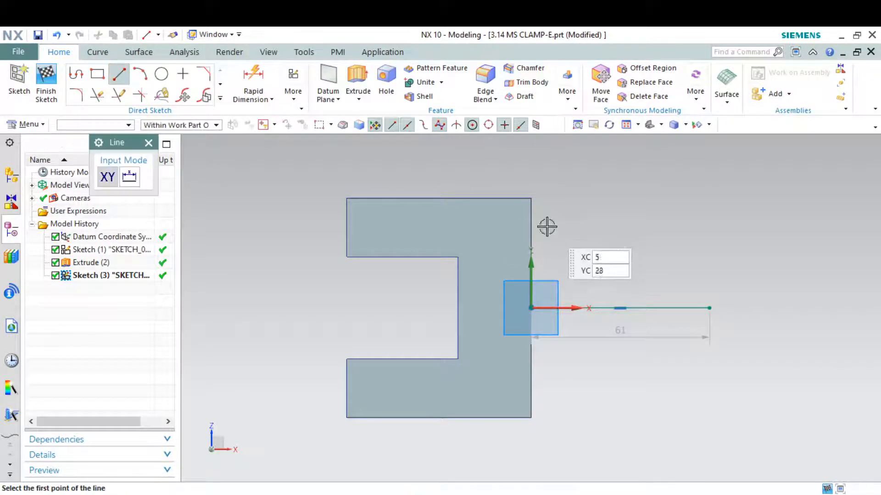
click(531, 198)
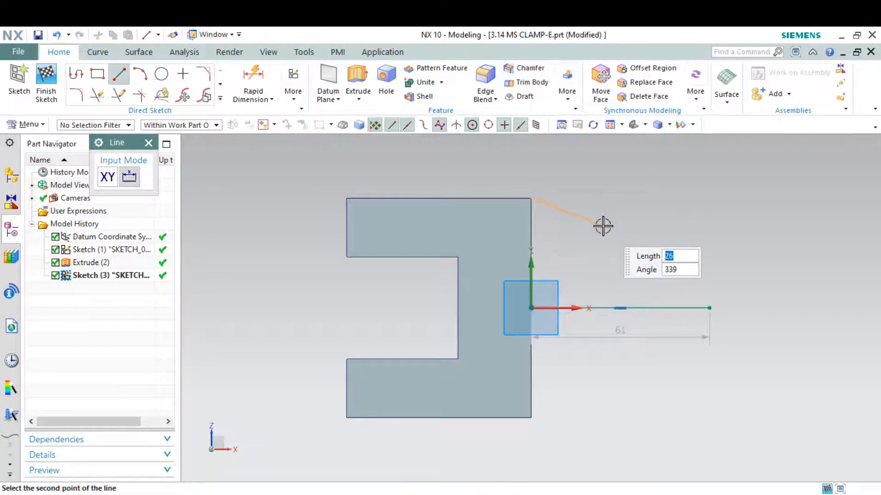
click(602, 225)
key(Escape)
key(alt+Tab)
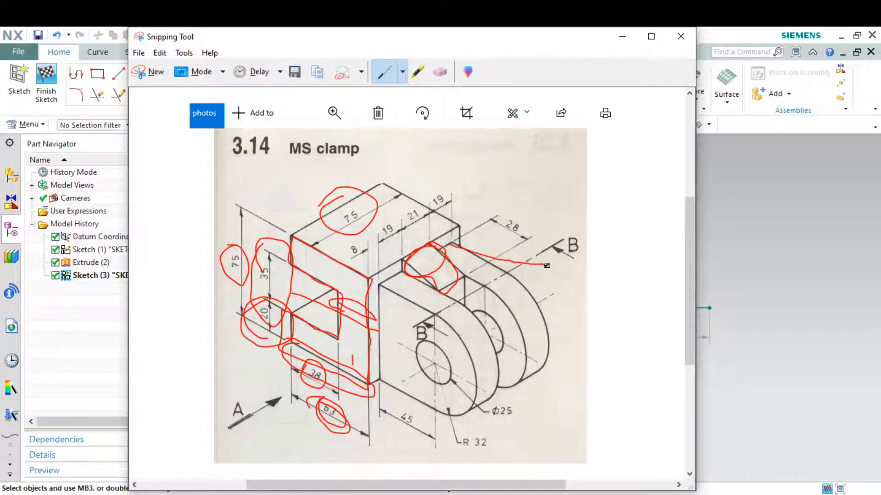
click(623, 36)
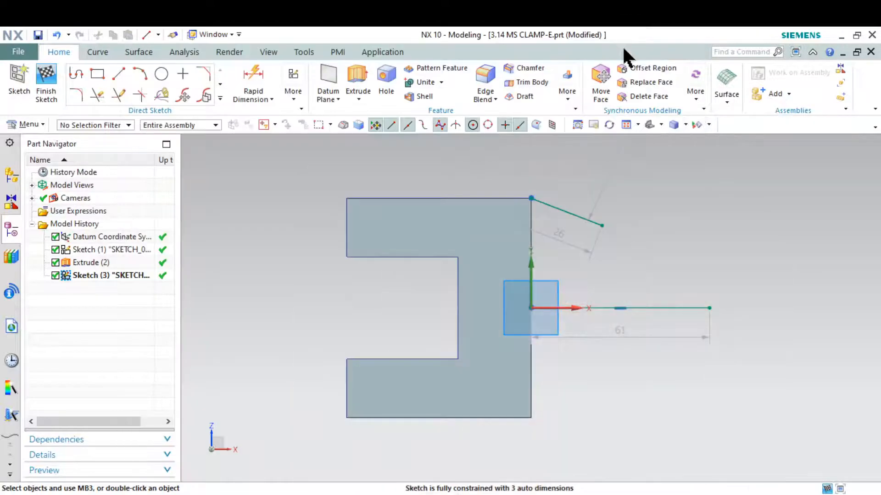
Dimension the sloped line's end 28 horizontally from the profile's vertical edge.
click(252, 76)
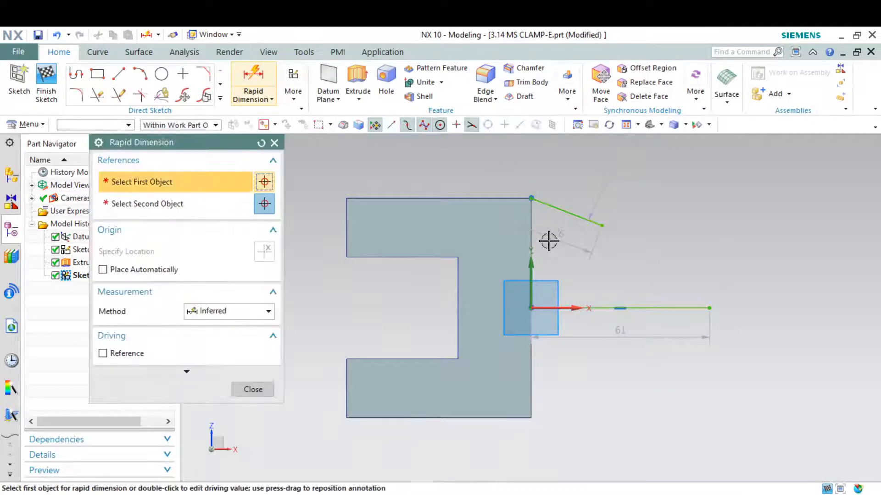
click(602, 225)
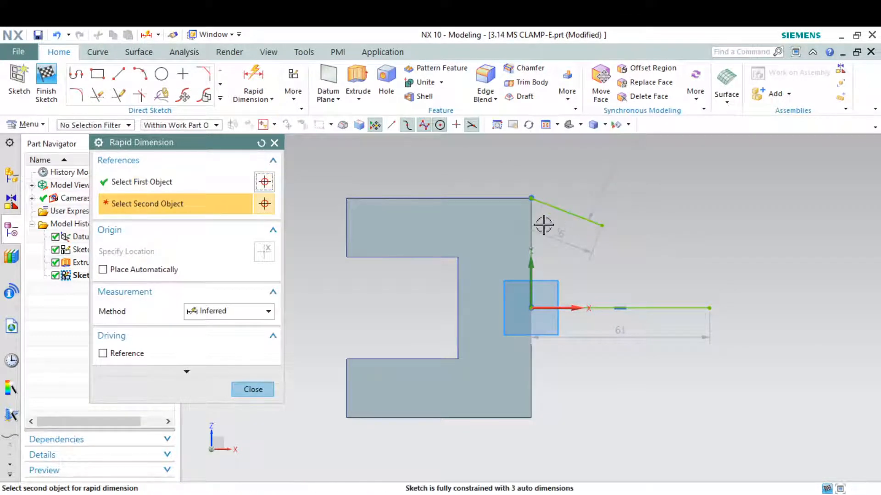
click(532, 219)
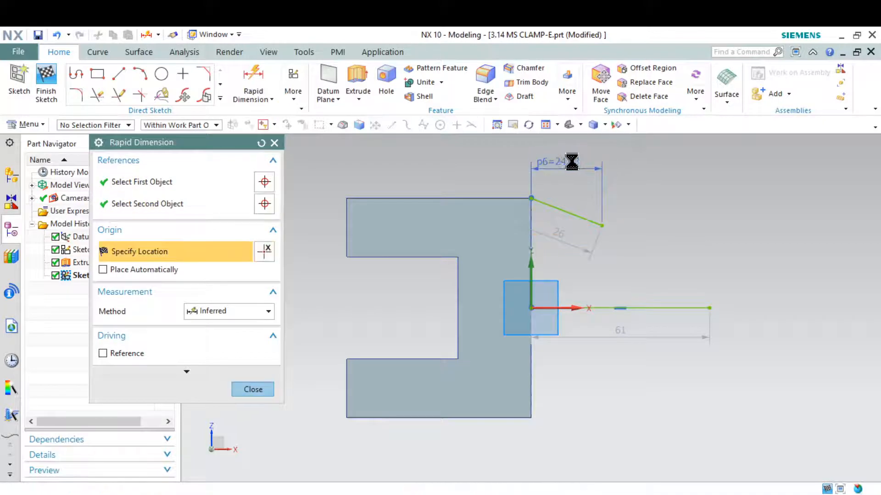
click(573, 162)
text(28)
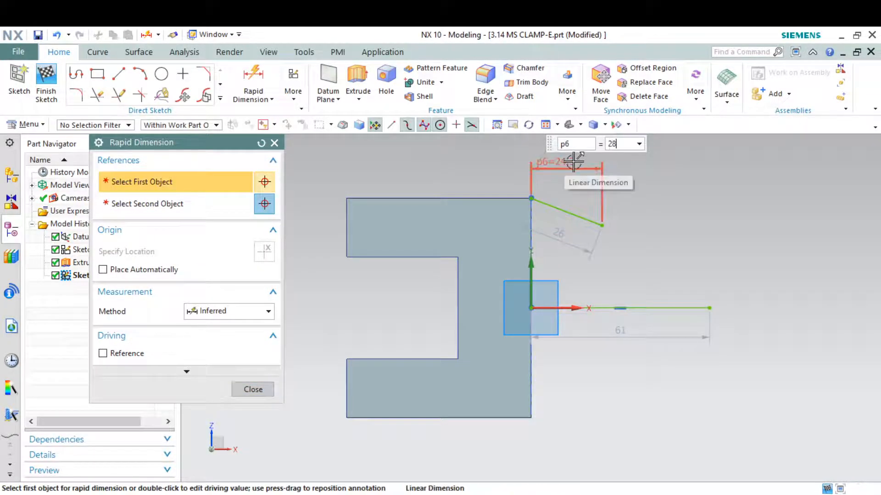
key(Return)
key(Escape)
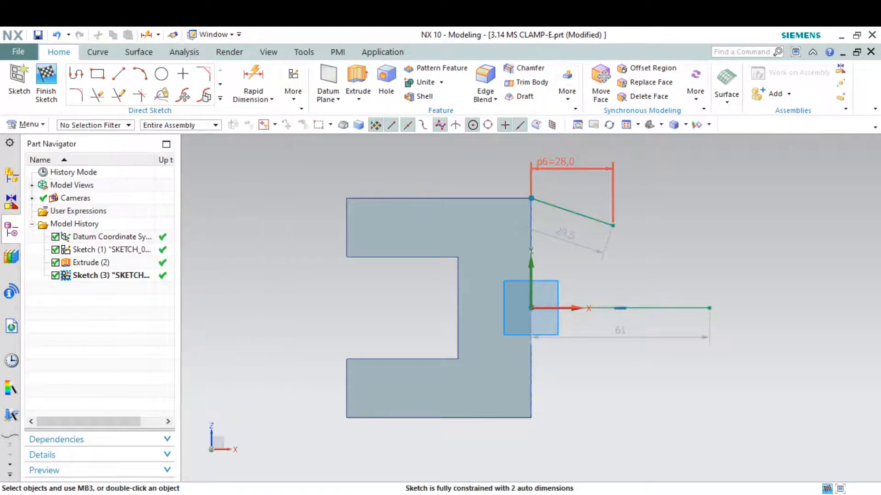
key(alt+Tab)
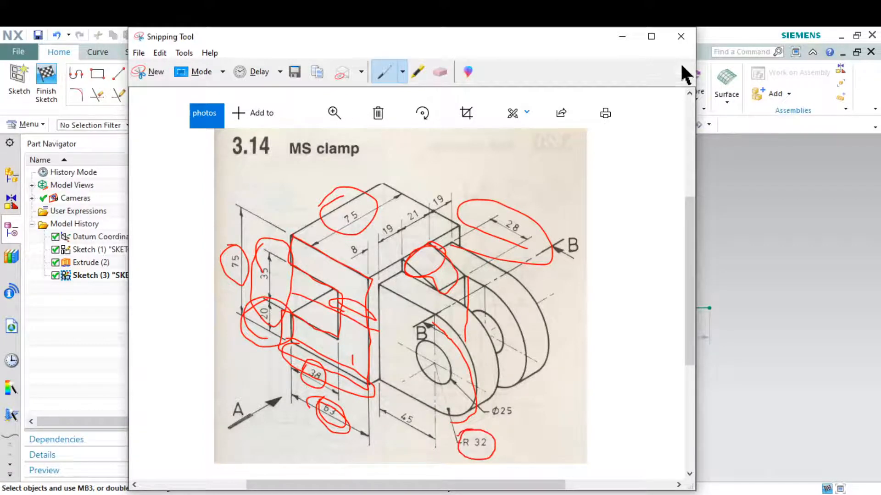
click(629, 36)
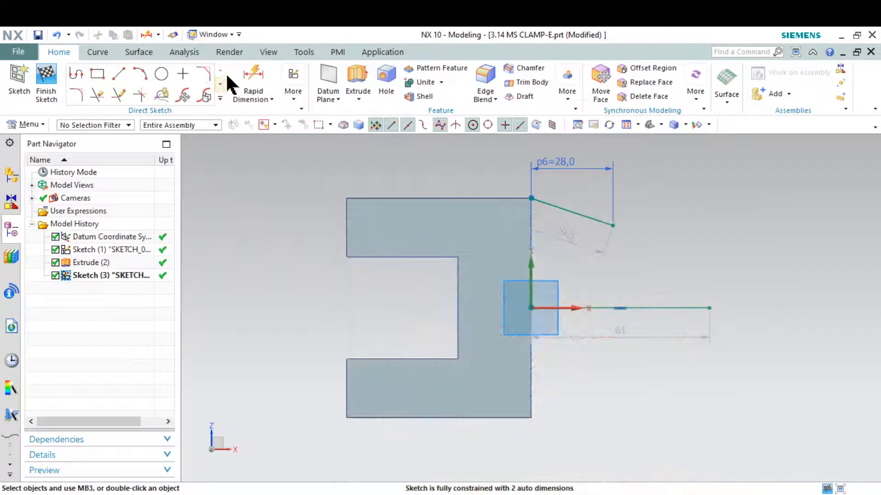
Dimension the sloped line's end 32 vertically above the horizontal 61 line.
click(253, 84)
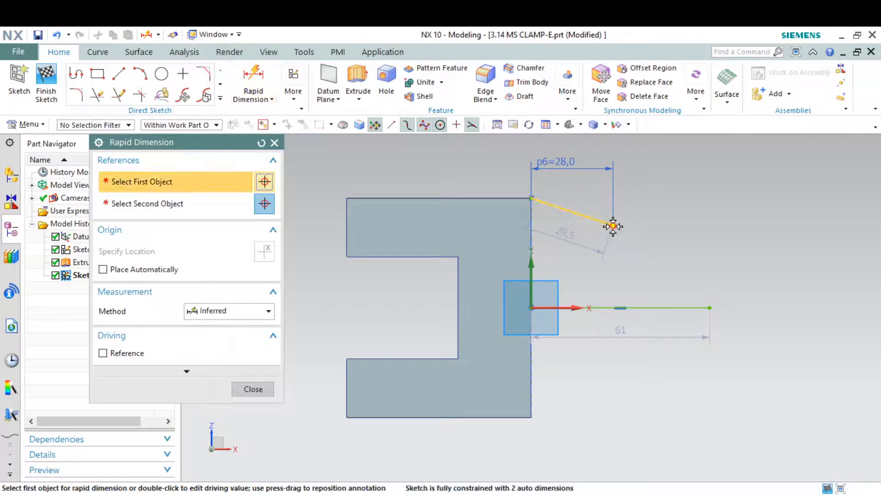
click(614, 225)
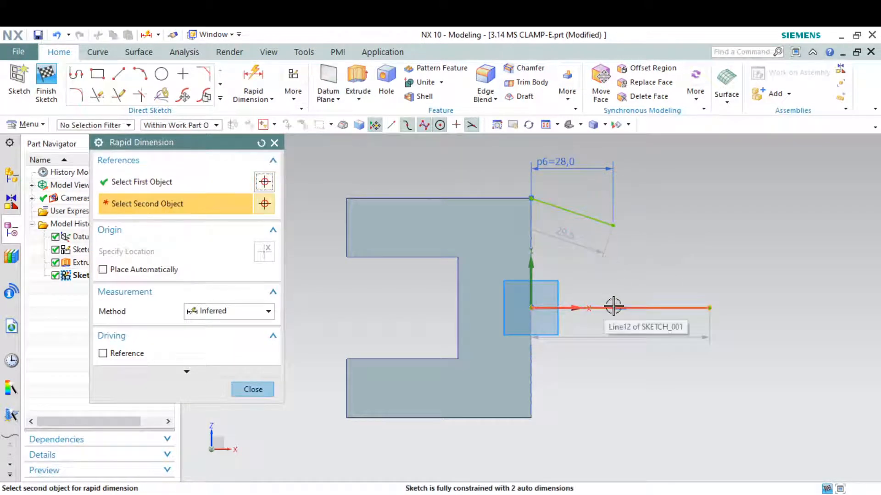
click(613, 306)
click(689, 288)
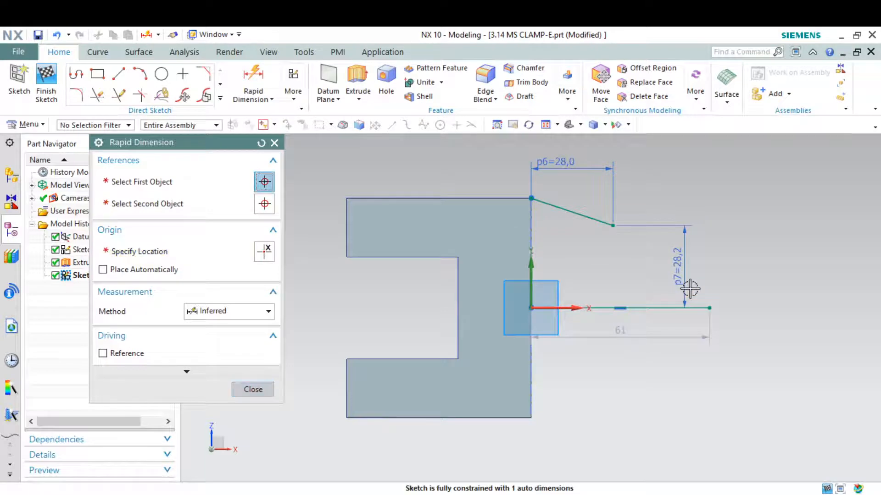
text(32)
key(Return)
key(Escape)
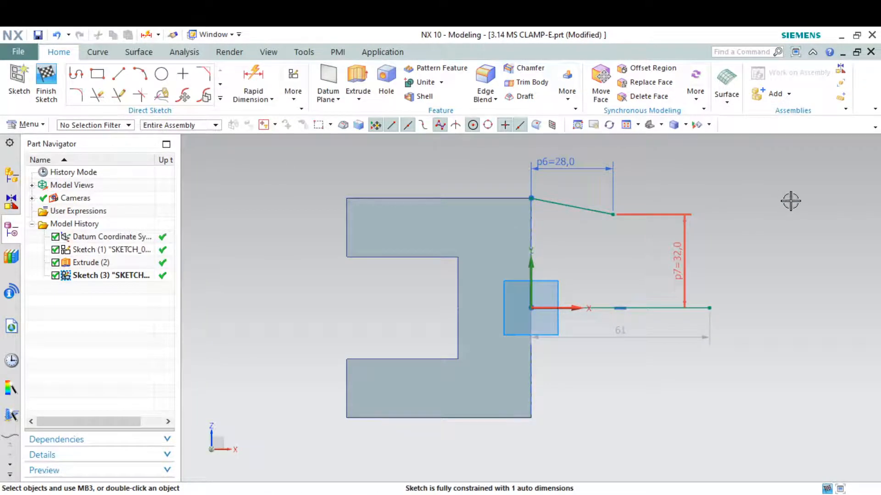
Convert the horizontal 61 line to a reference line.
click(656, 308)
right_click(655, 306)
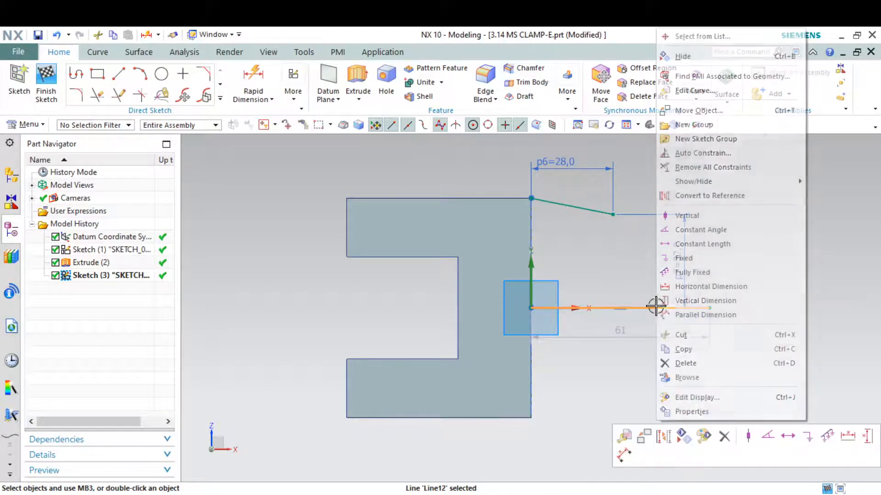
click(730, 193)
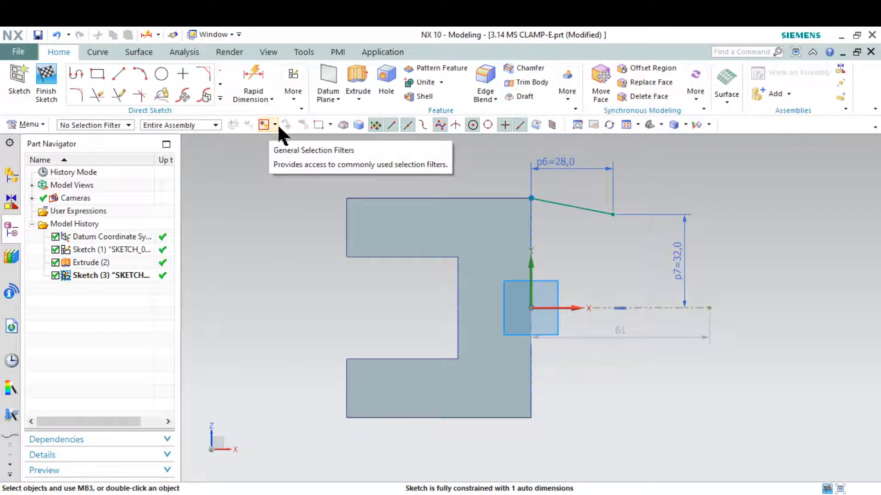
Mirror the sloped line about the horizontal axis to create the lower slant.
click(221, 98)
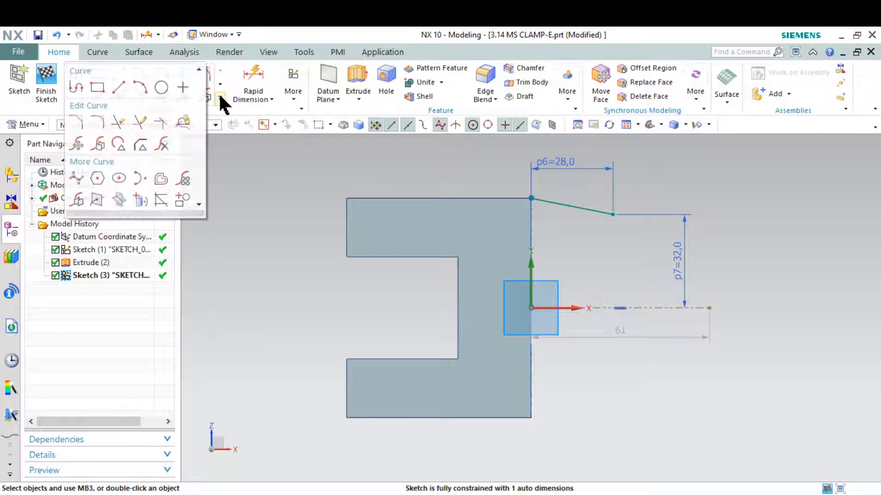
click(82, 188)
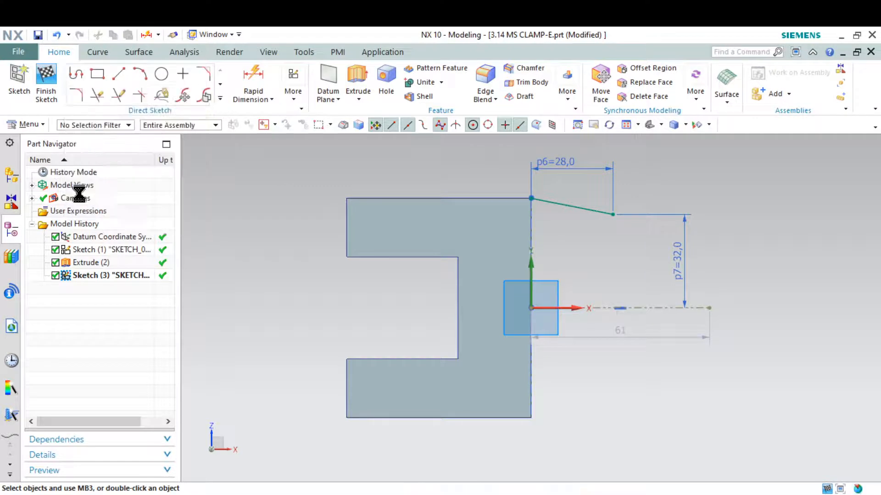
click(565, 204)
click(175, 235)
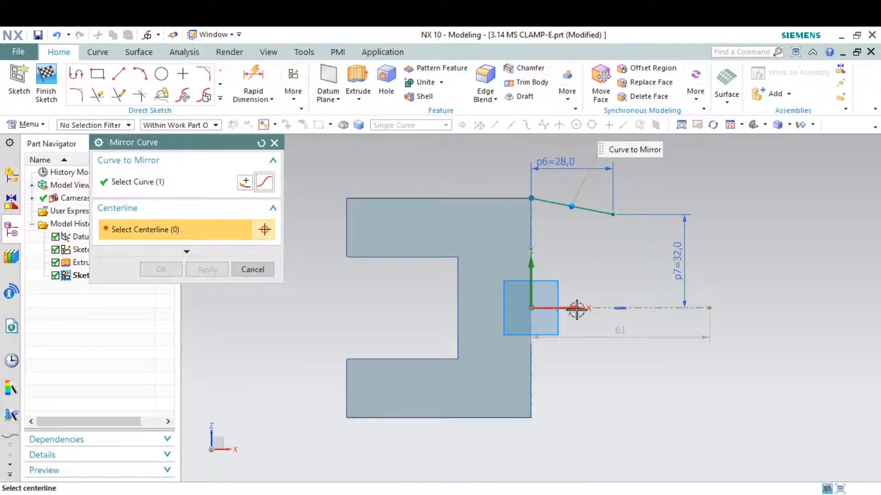
click(615, 308)
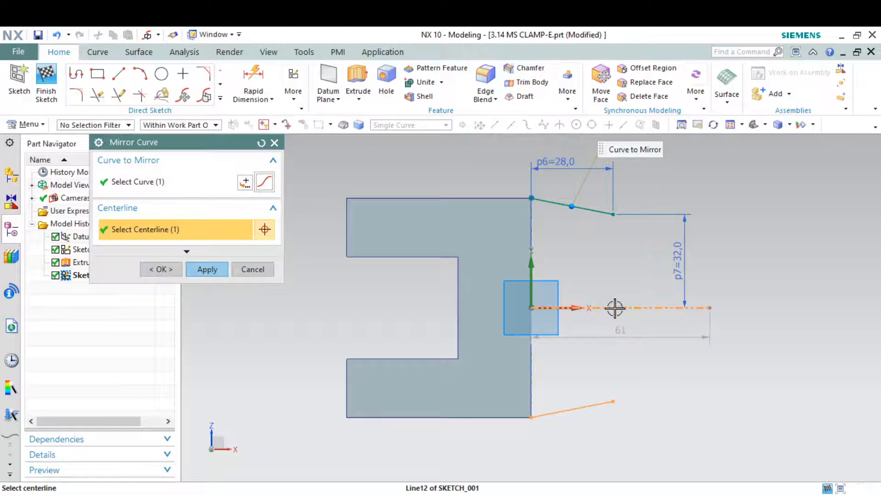
click(205, 270)
click(255, 269)
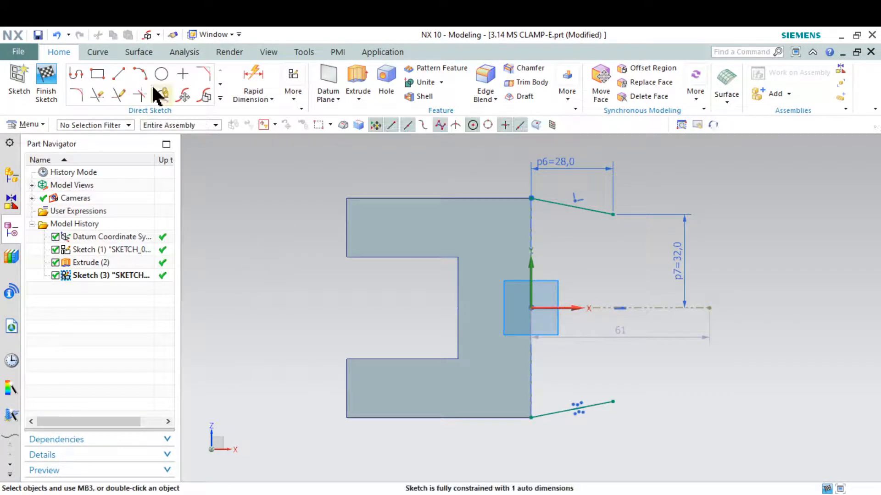
Draw a vertical line joining the ends of the upper and lower slants.
click(118, 74)
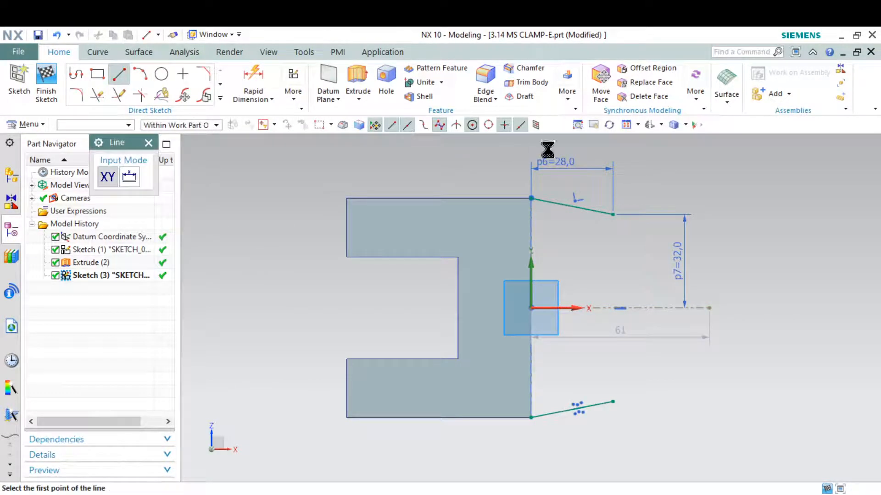
click(613, 213)
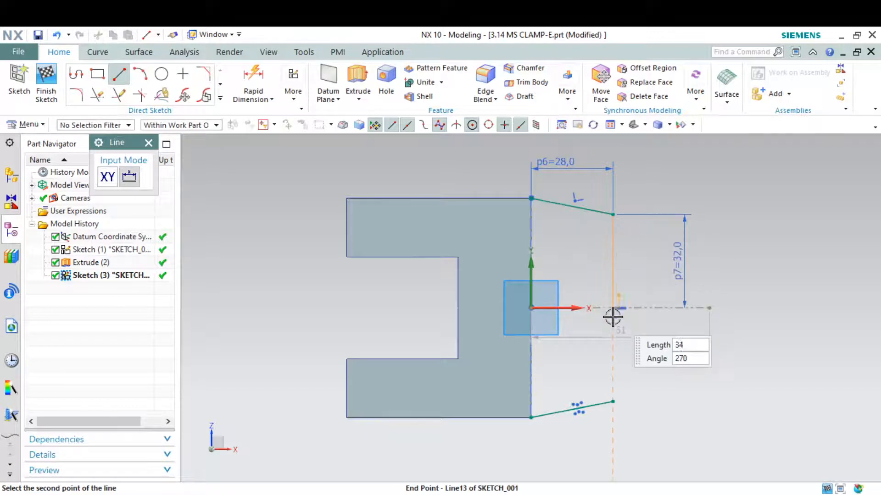
click(613, 402)
key(Escape)
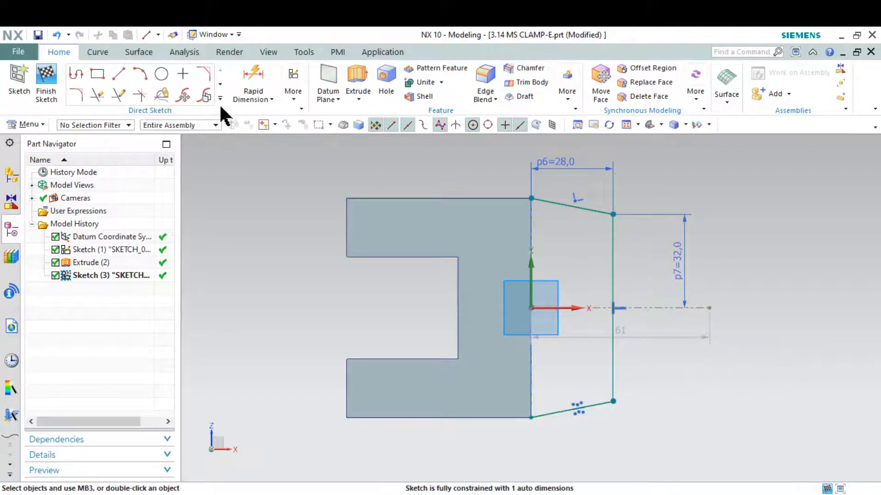
Project the block's vertical edge into the sketch, finish it, and view in trimetric.
click(220, 98)
click(146, 202)
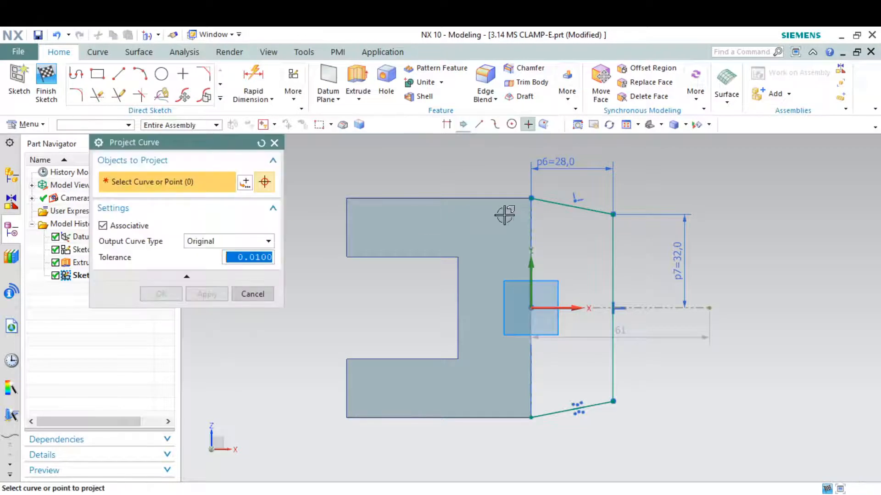
click(531, 224)
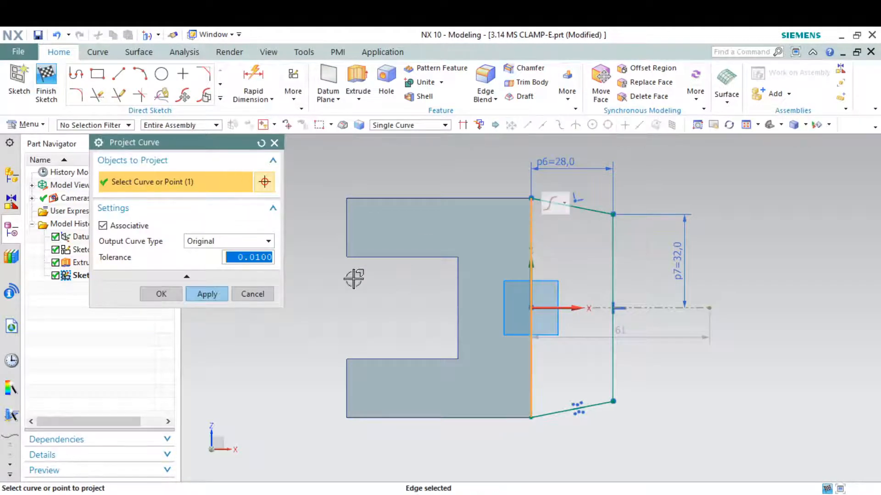
click(208, 294)
click(252, 293)
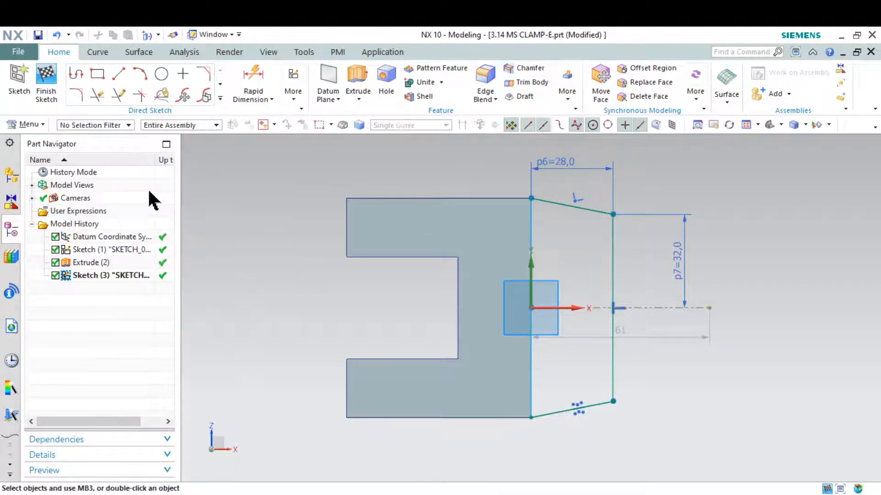
click(54, 85)
click(650, 124)
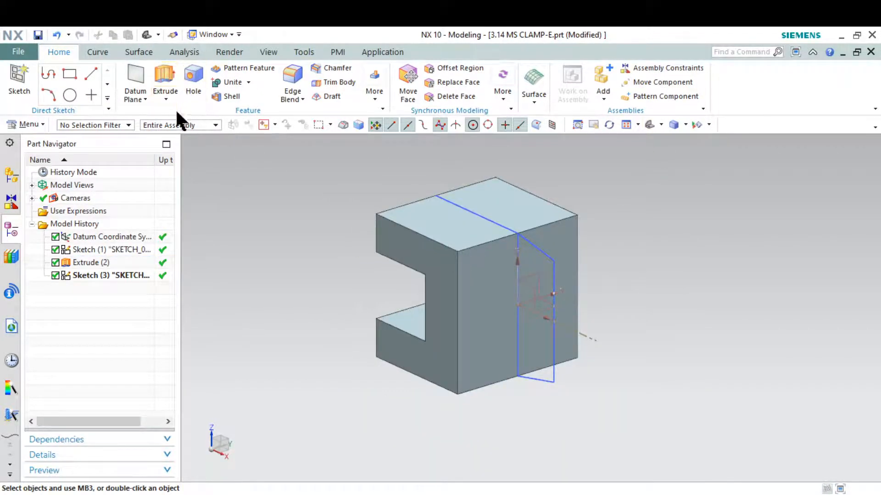
Start an extrusion and select the five tapered lug curves as its section.
click(163, 83)
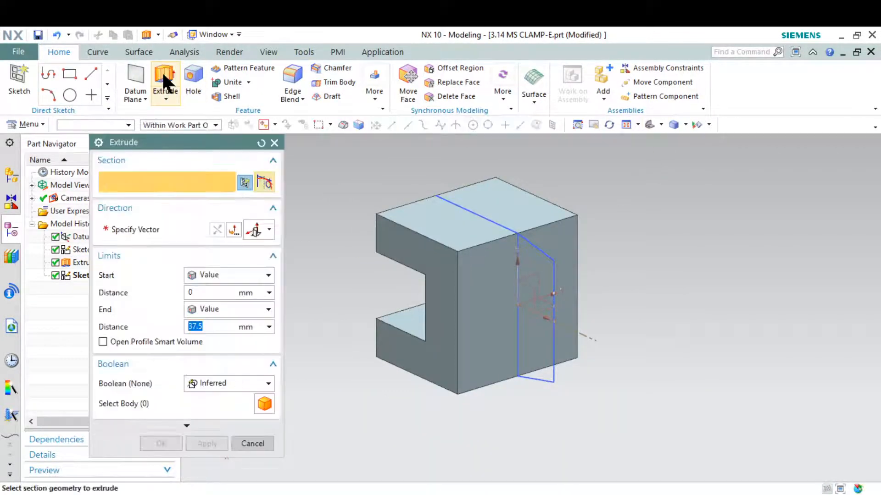
click(542, 250)
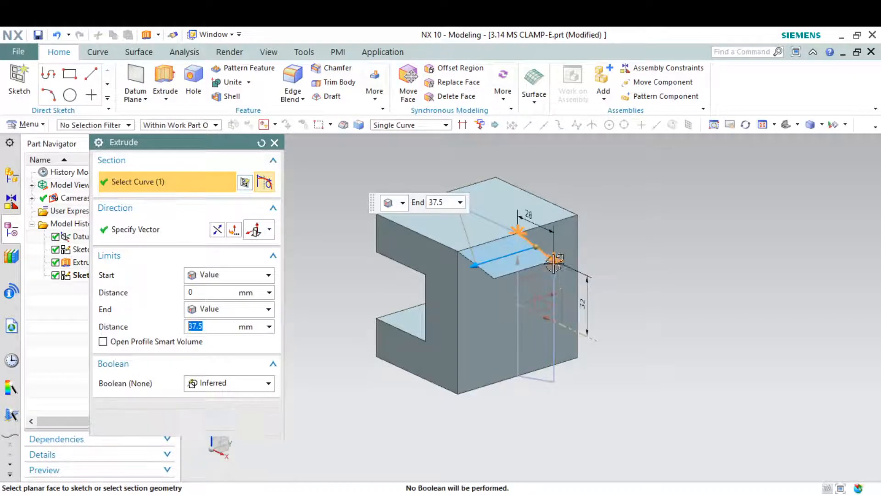
click(552, 274)
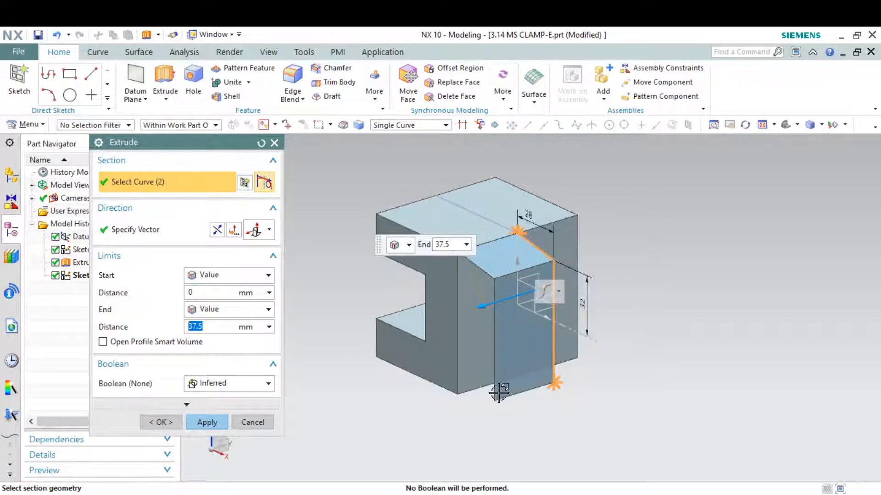
middle_drag(480, 414, 516, 398)
click(516, 383)
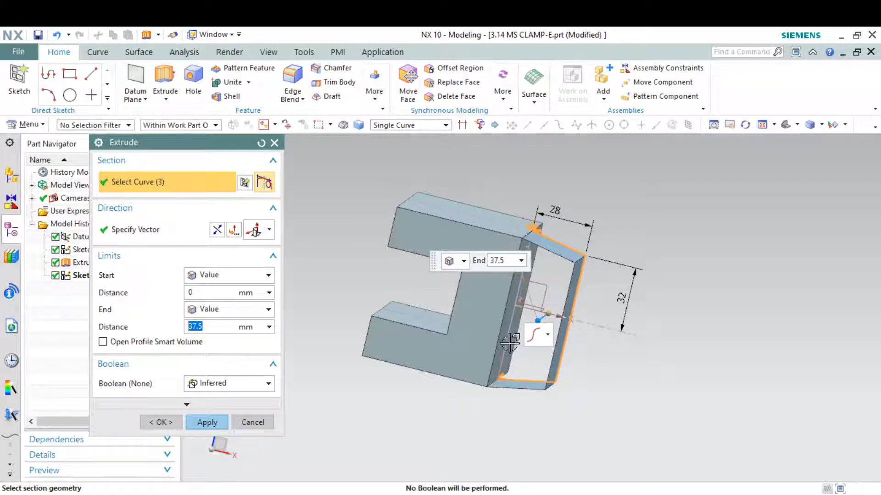
click(509, 338)
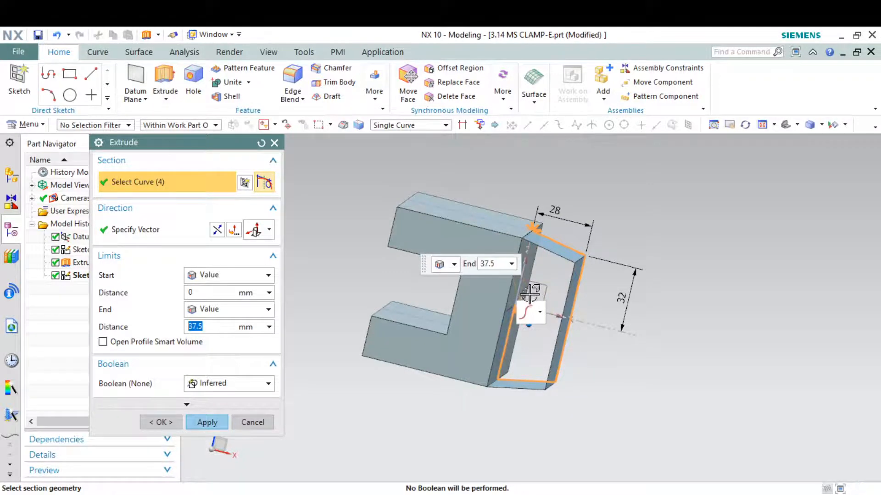
scroll(521, 262, down, 5)
click(521, 227)
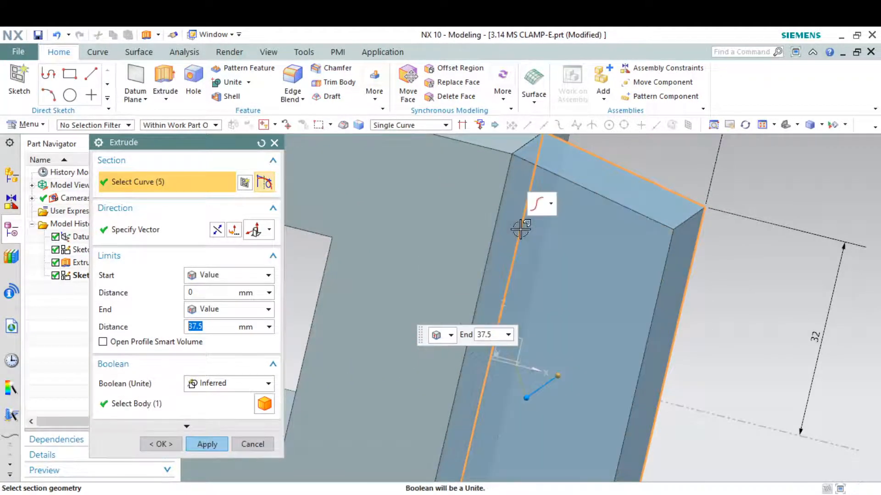
mouse_move(521, 227)
middle_down()
mouse_move(575, 248)
mouse_move(543, 282)
middle_up()
scroll(576, 248, down, 2)
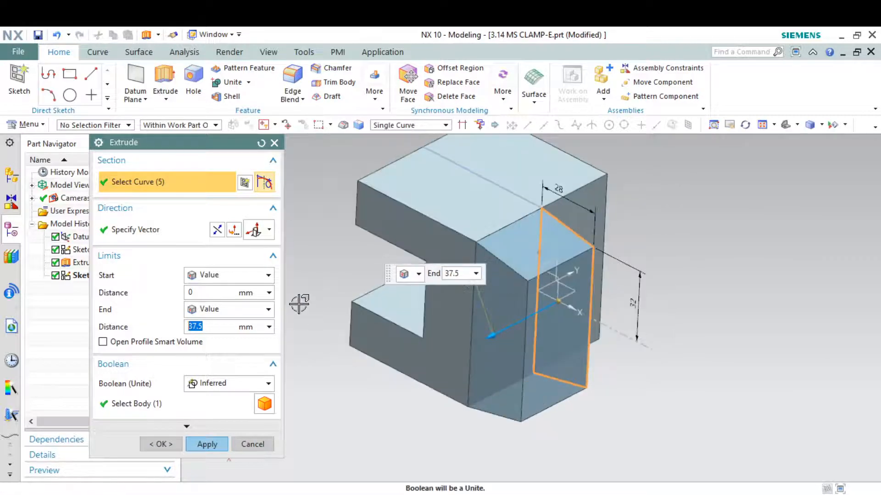
Extrude the lug symmetrically with distance 21/2, united with the clamp body.
click(268, 275)
click(254, 305)
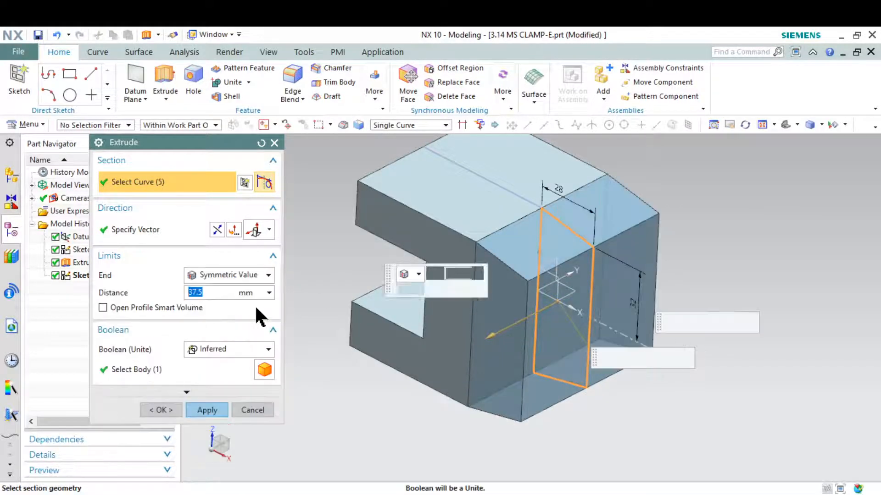
key(alt+Tab)
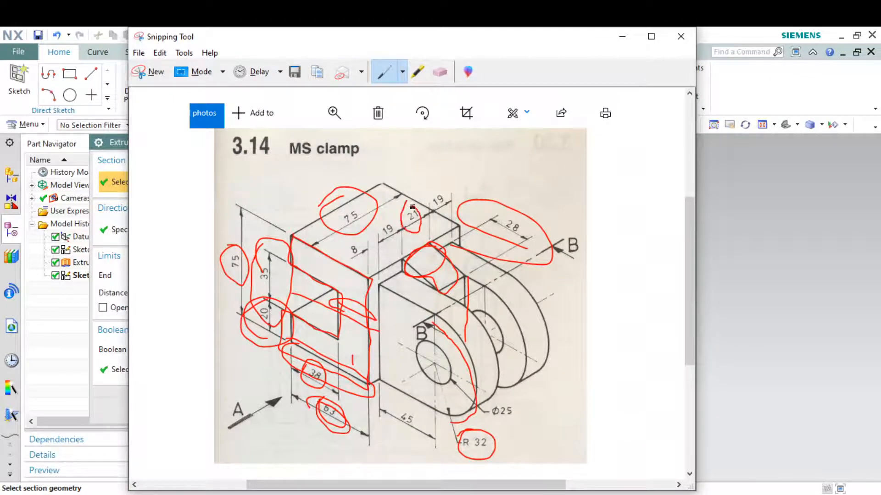
click(612, 33)
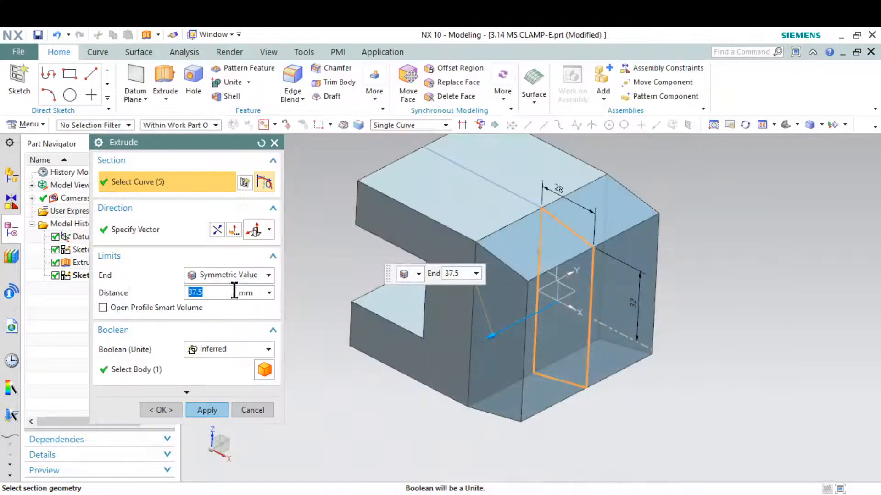
key(Return)
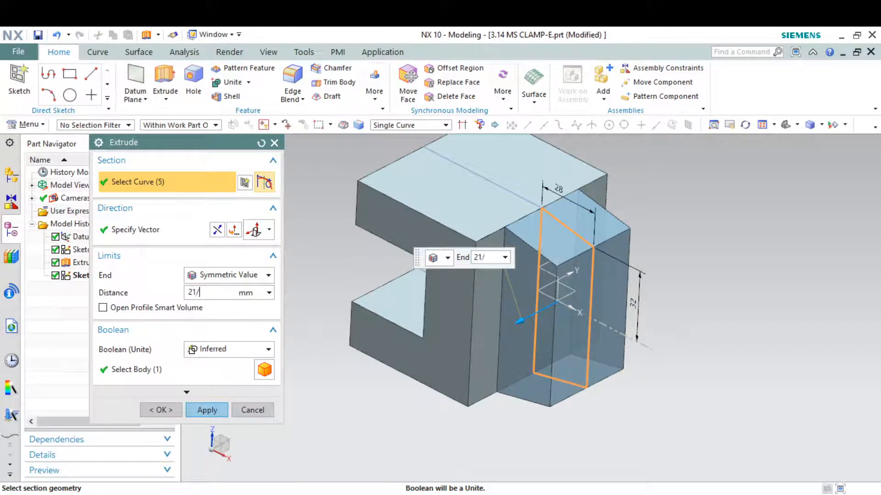
text(2)
key(Return)
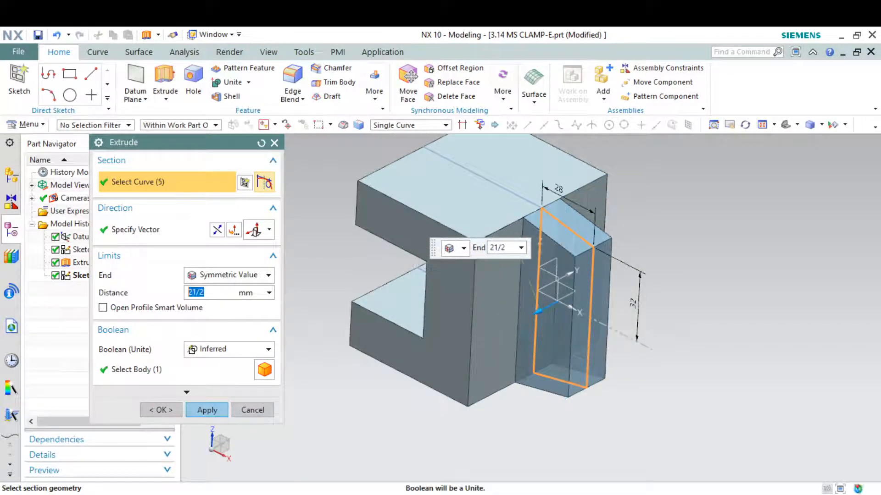
click(213, 410)
Create a new sketch on the notched side face of the part.
click(263, 410)
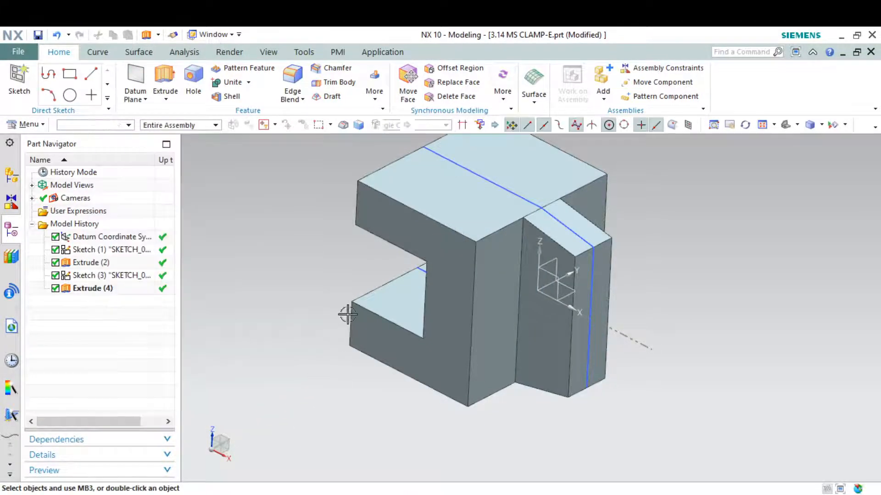
click(19, 73)
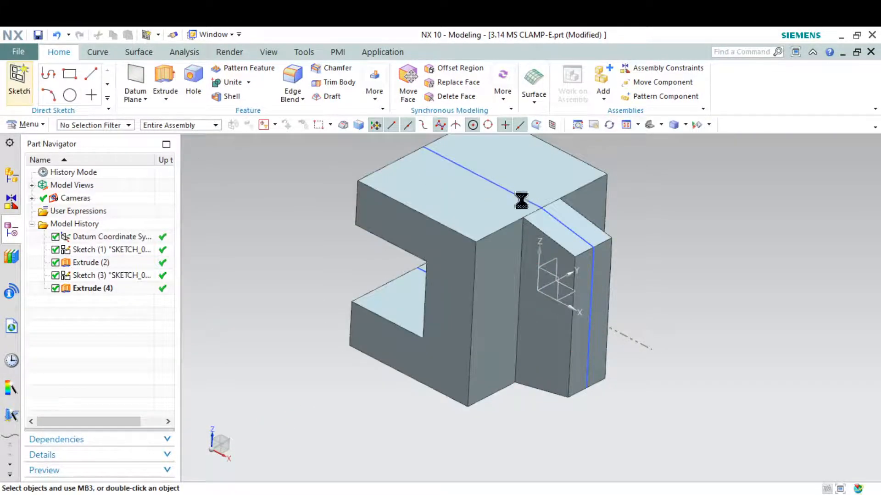
scroll(535, 236, down, 3)
click(403, 350)
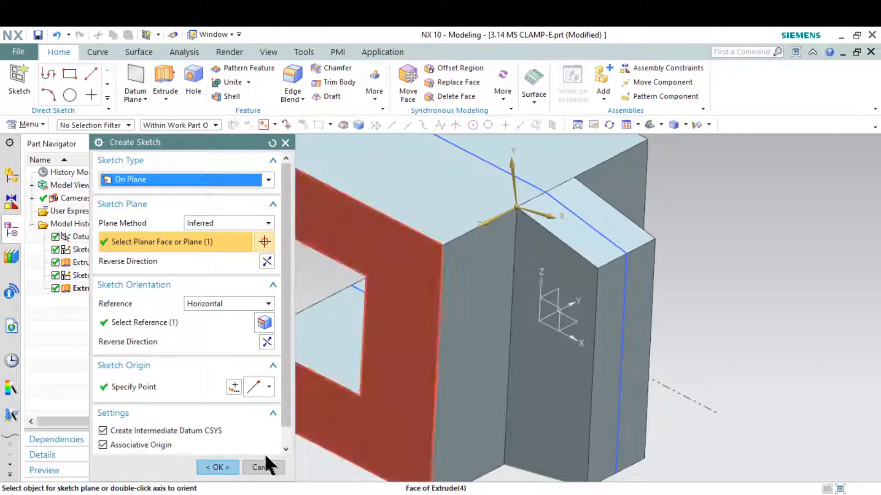
click(215, 465)
scroll(493, 293, up, 3)
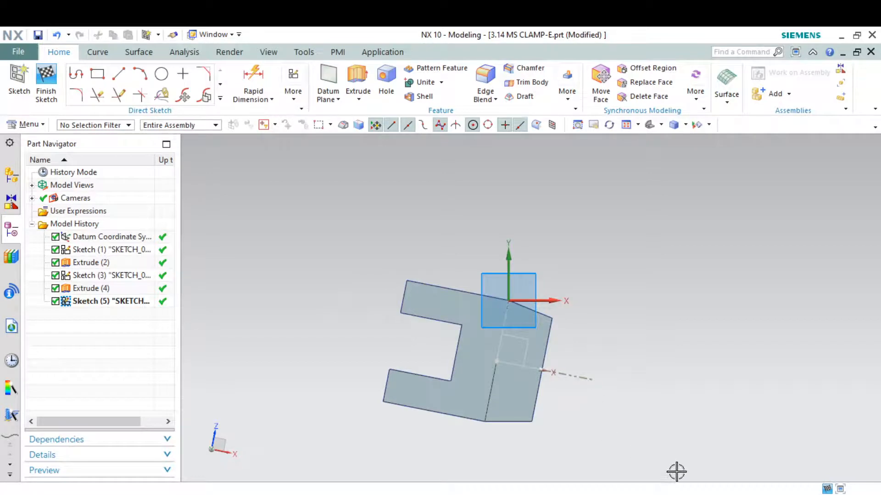
click(692, 494)
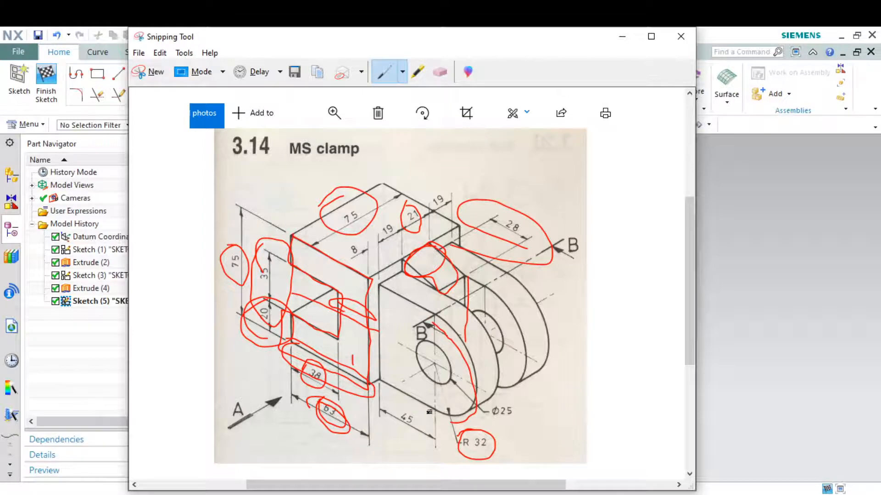
click(620, 37)
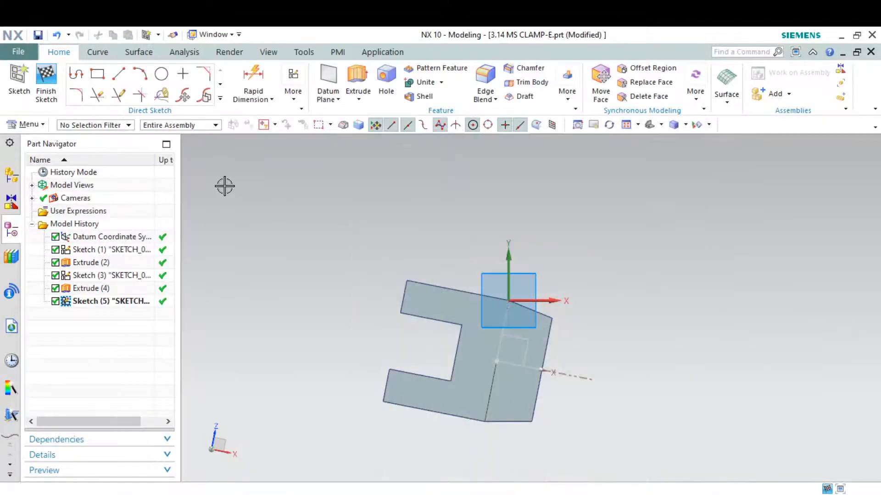
Draw a 45 mm line from the edge midpoint, then bring up the annotated reference drawing.
click(117, 76)
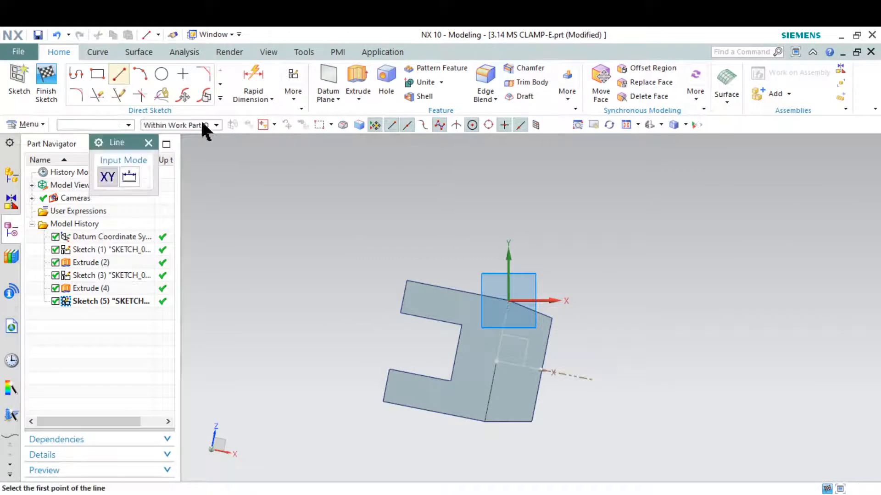
click(496, 363)
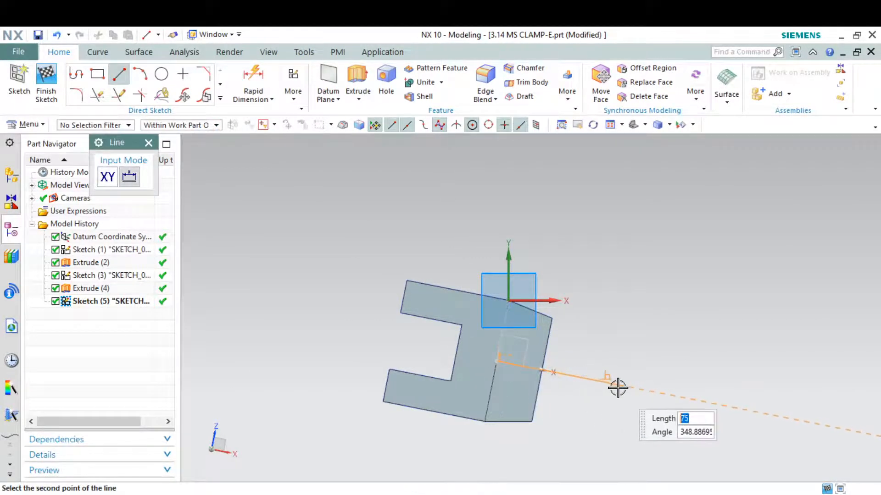
click(618, 385)
key(Escape)
double_click(557, 403)
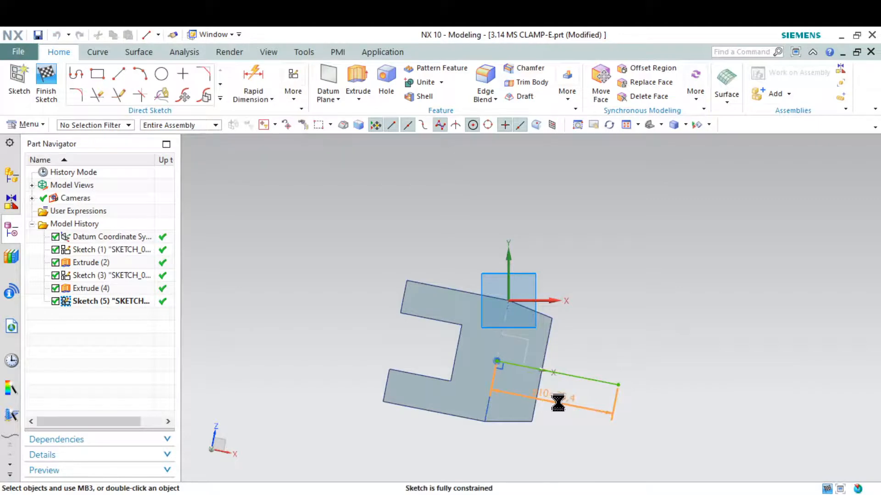
text(4)
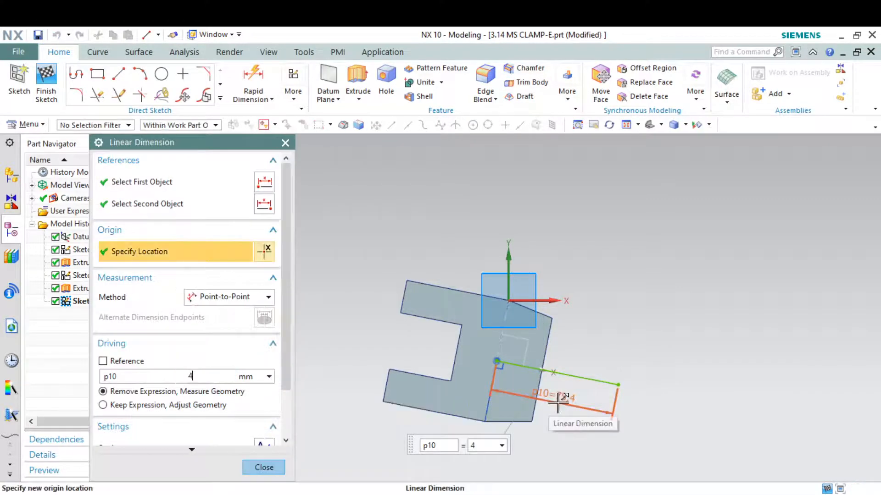
text(5)
key(Return)
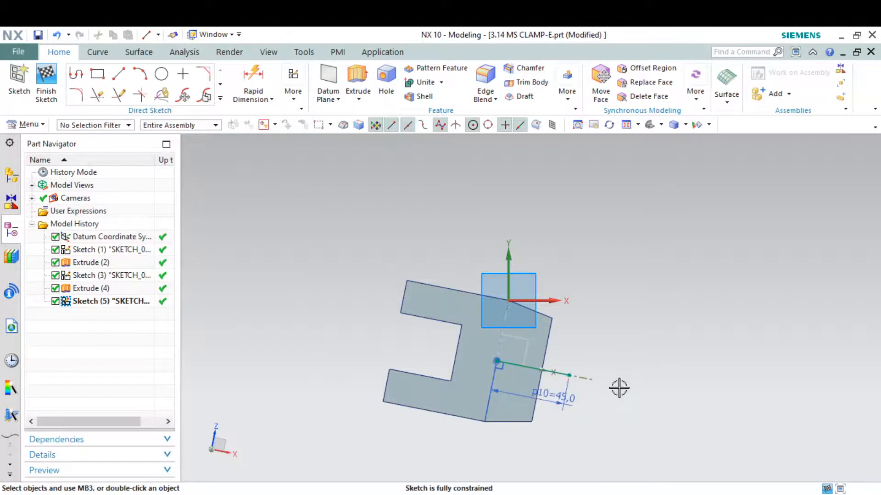
key(alt+Tab)
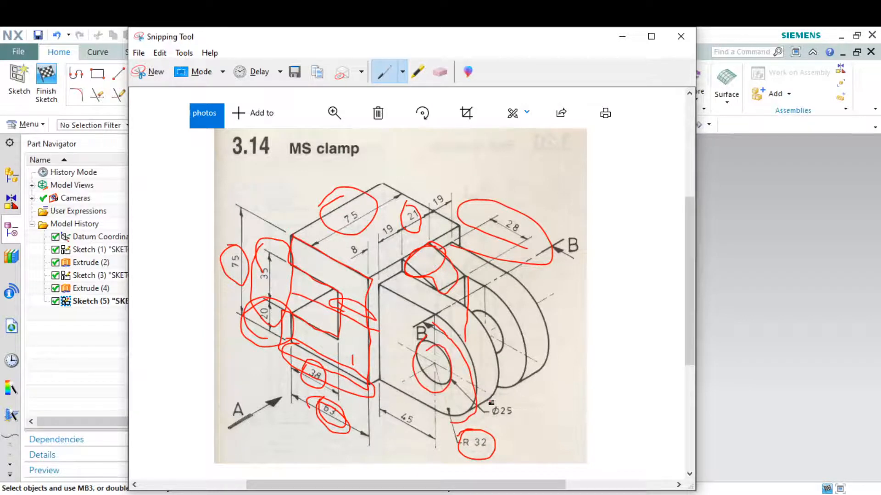
Draw a Ø25 circle centred on the outer end of the 45 mm line.
click(621, 36)
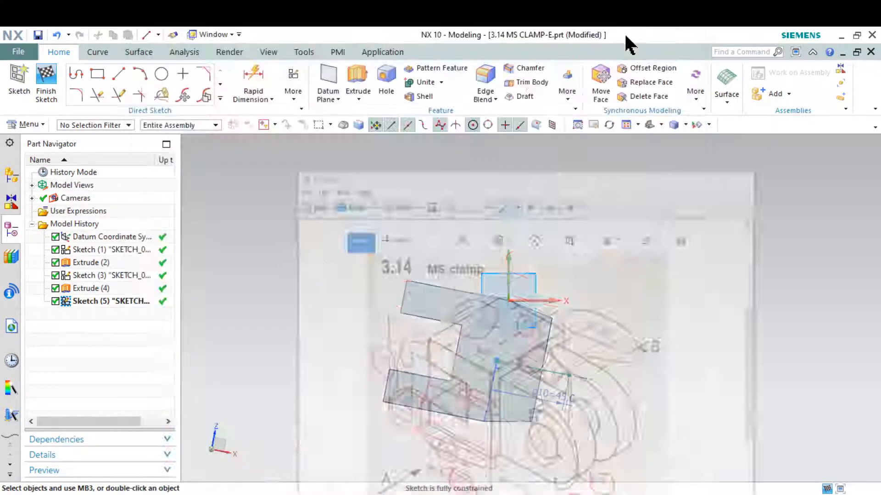
click(162, 74)
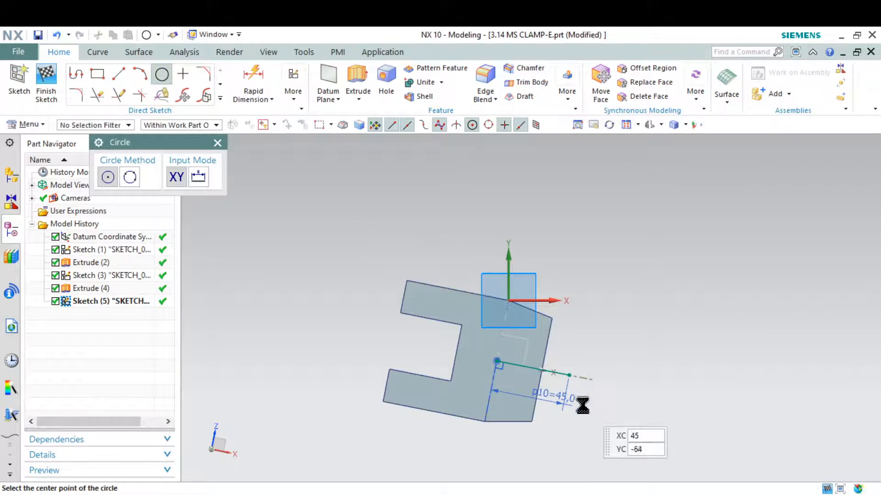
scroll(584, 407, down, 2)
click(568, 375)
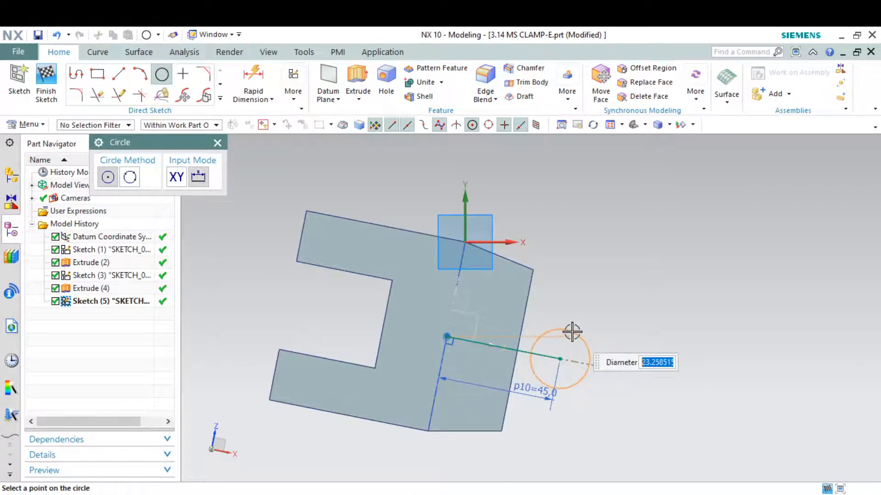
text(25)
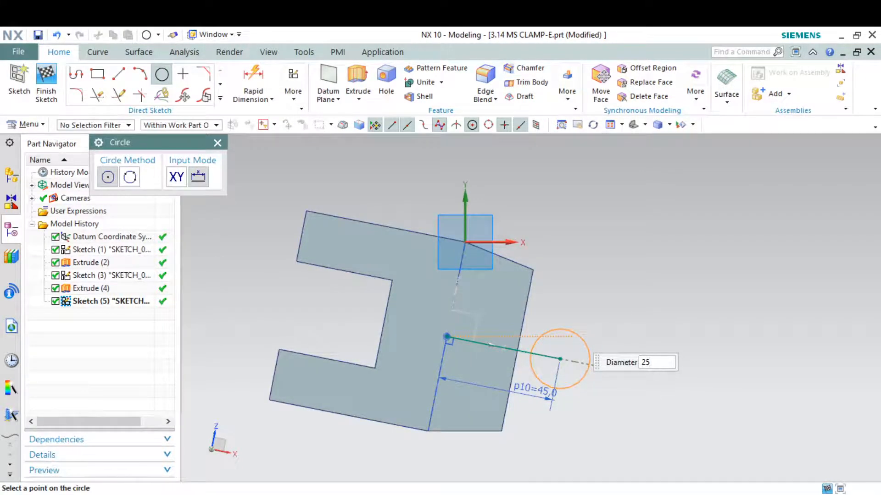
key(Return)
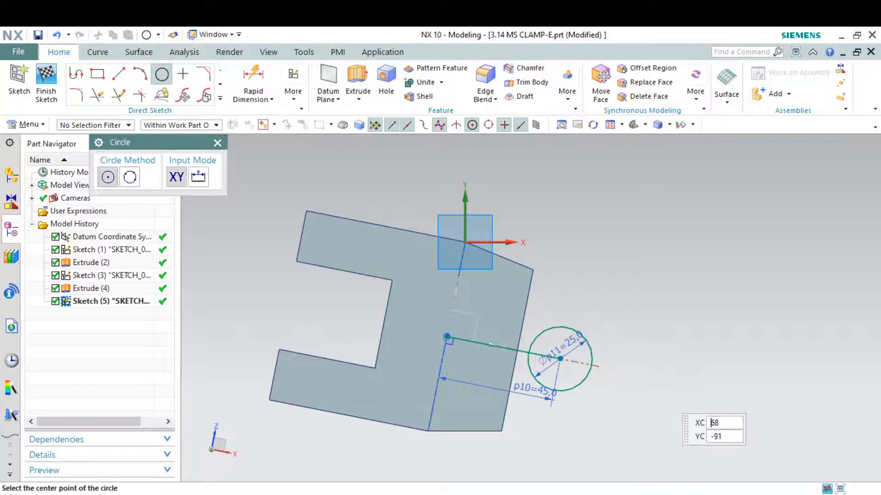
key(alt+Tab)
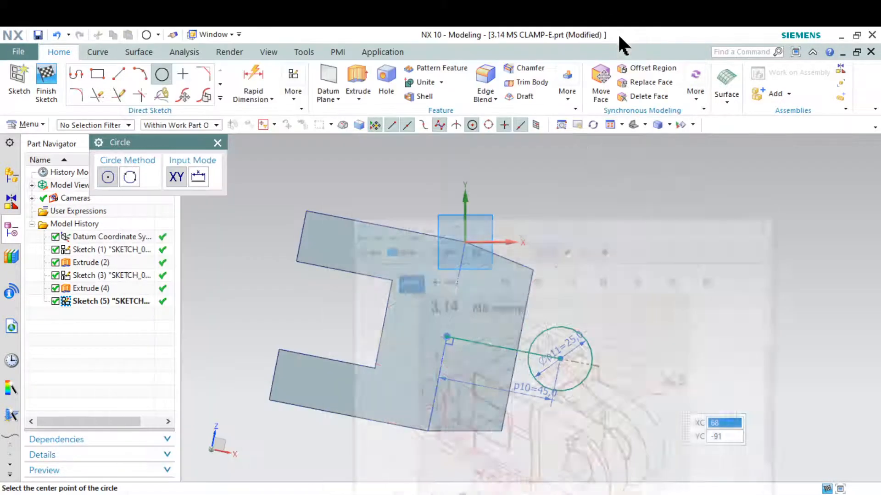
click(621, 37)
click(153, 76)
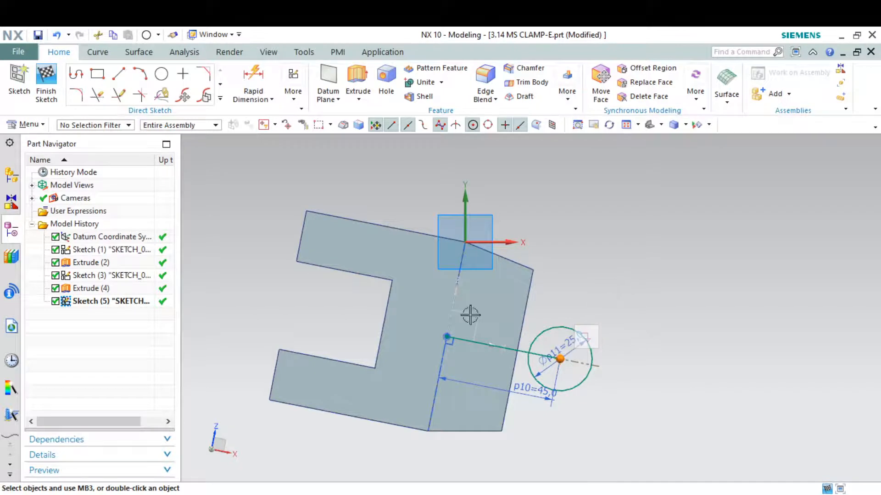
Draw a second concentric circle of diameter 50 on the same centre.
click(161, 74)
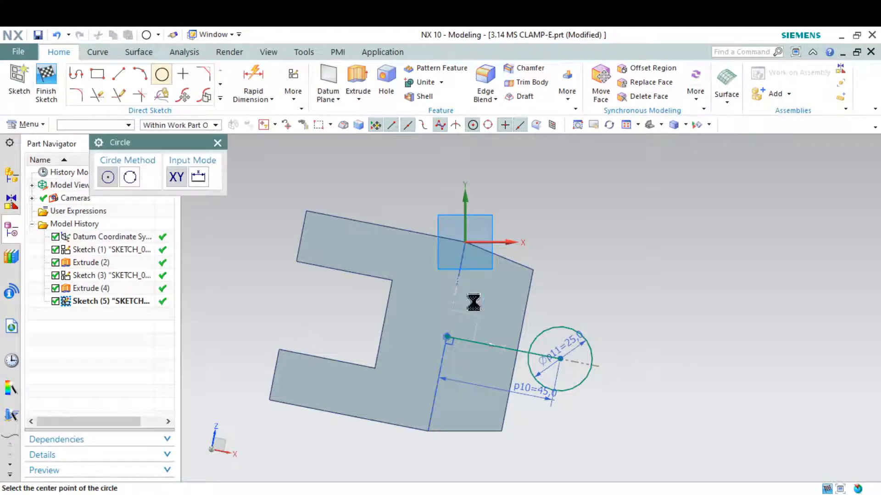
click(560, 358)
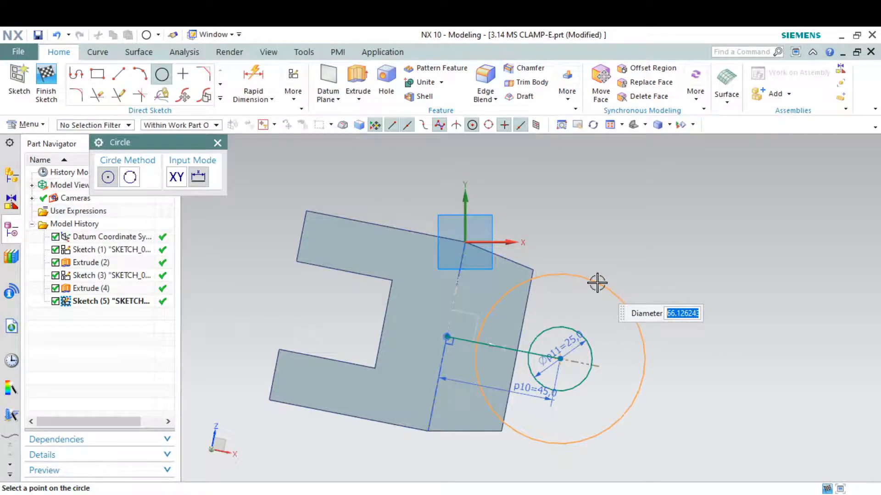
text(50)
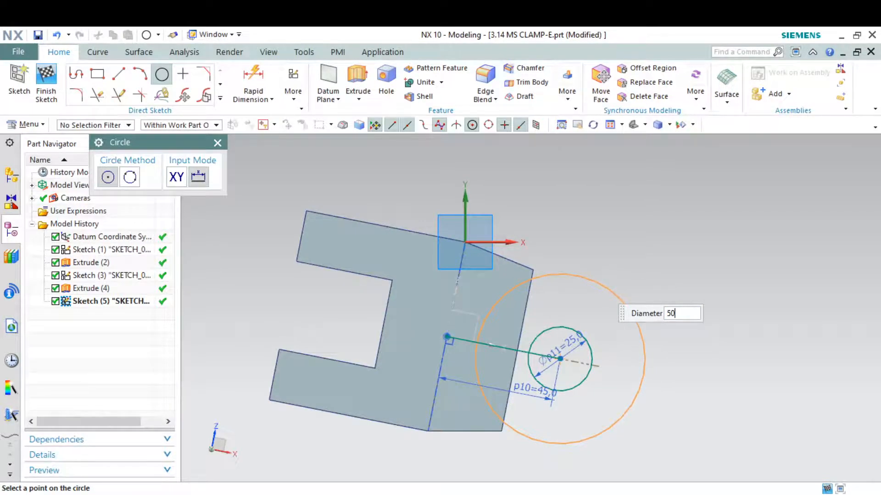
key(Return)
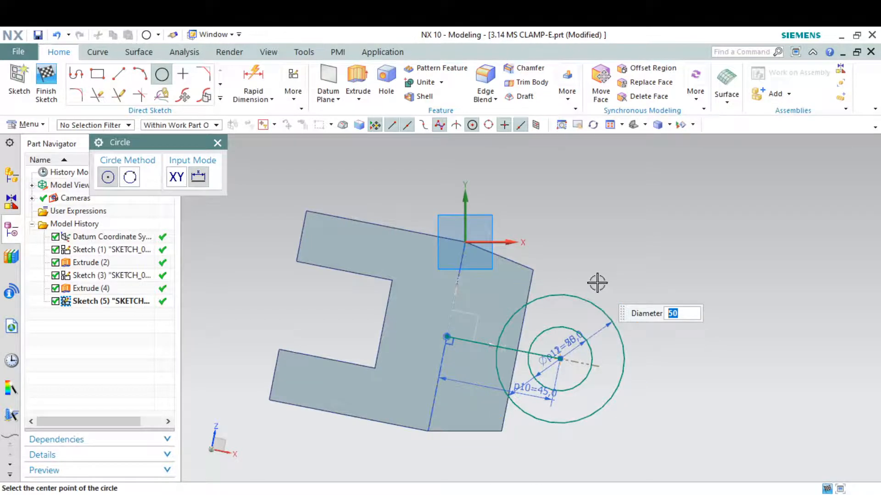
key(Escape)
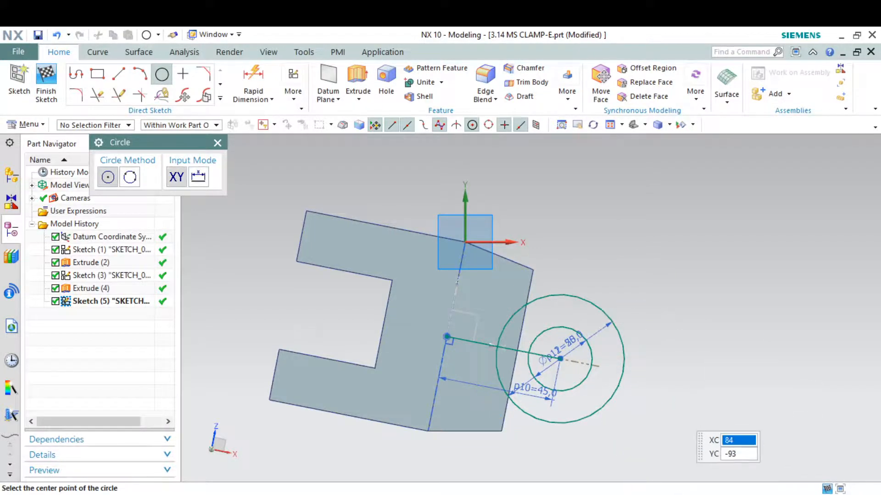
key(alt+Tab)
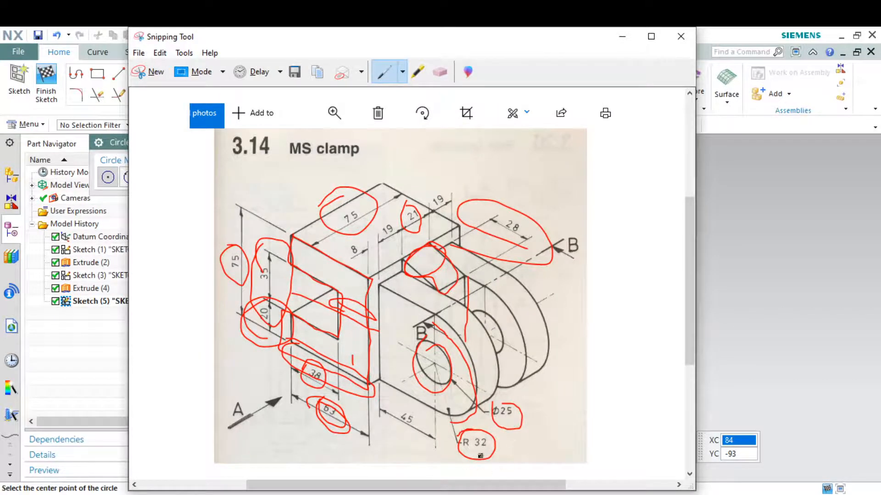
click(622, 36)
key(Escape)
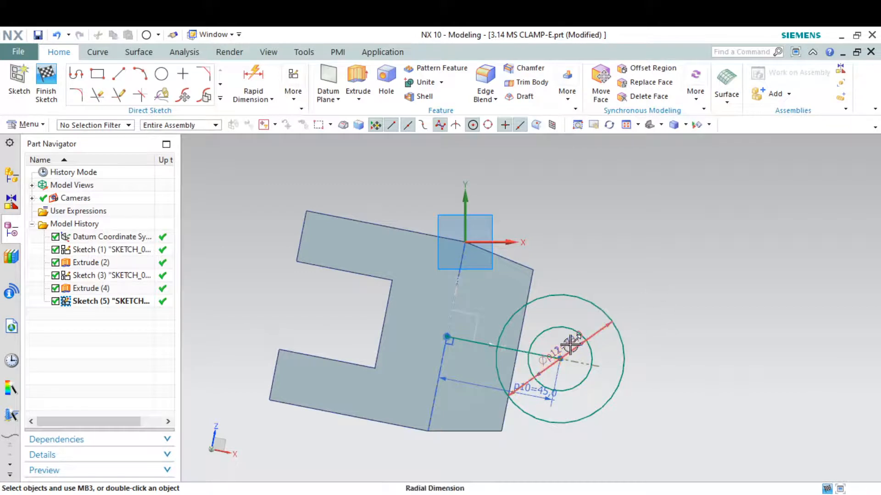
Move the large circle's diameter dimension outward and change its value to 32+32 (64).
drag(570, 349, 659, 279)
double_click(658, 279)
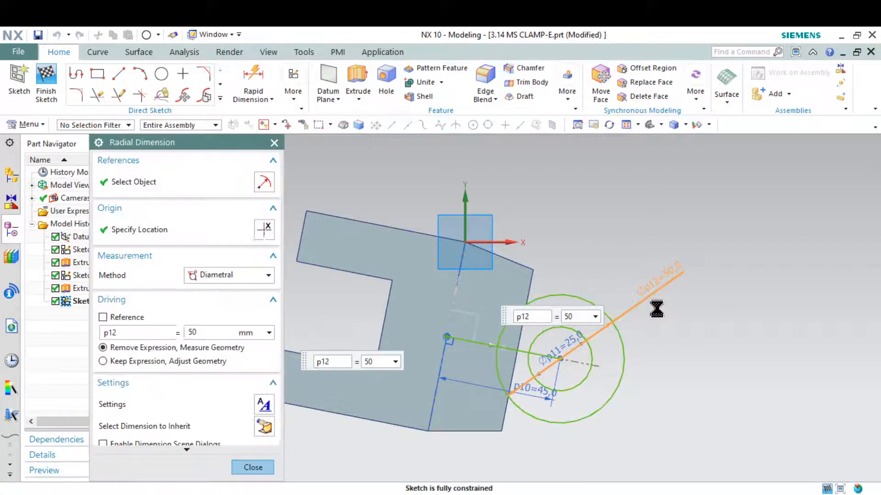
text(32)
key(Return)
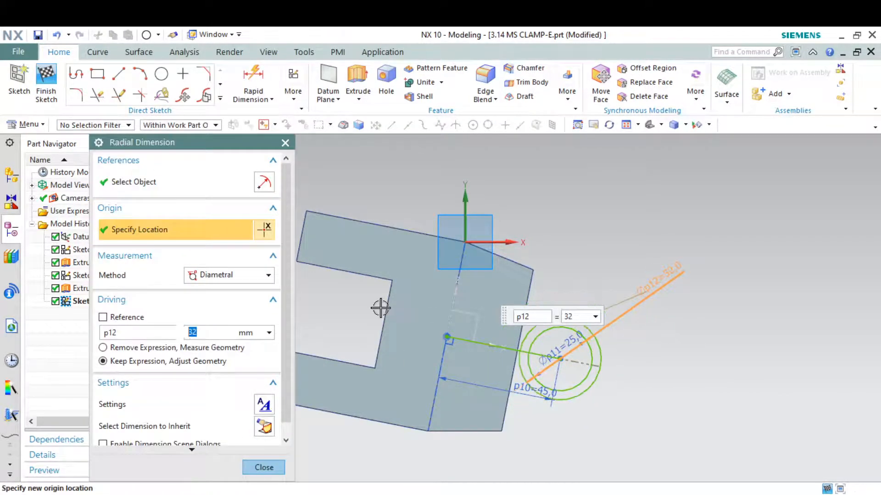
click(220, 335)
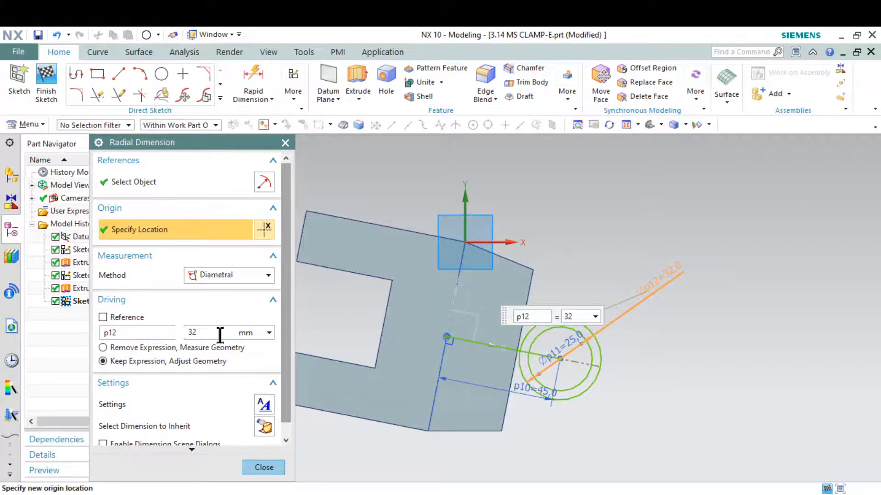
key(Return)
key(Return)
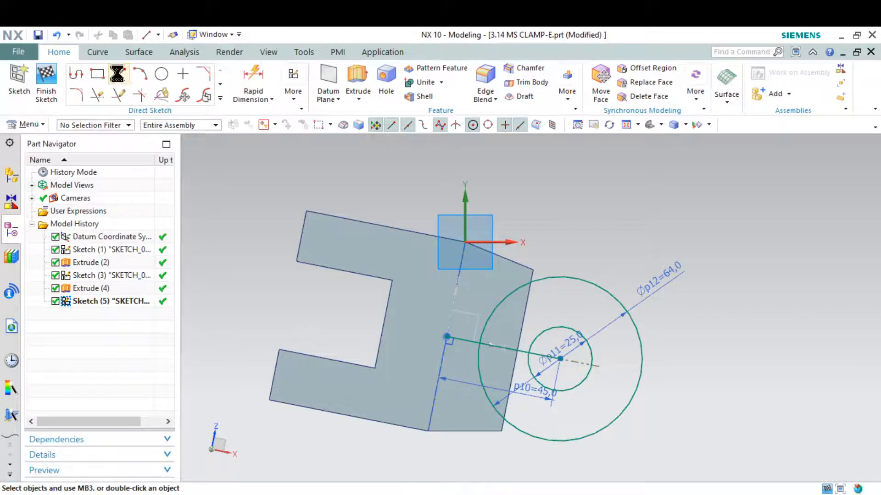
Draw a line from the Ø64 circle to the block's top corner and make it tangent to the circle.
click(118, 73)
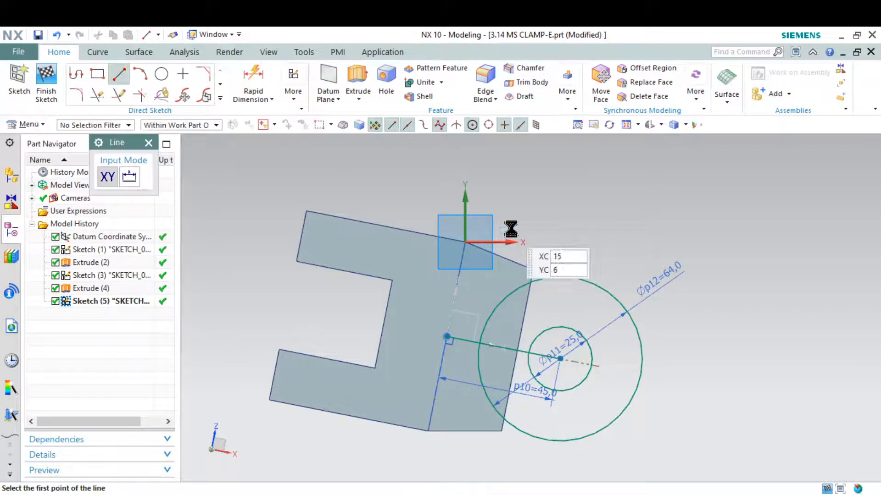
click(620, 283)
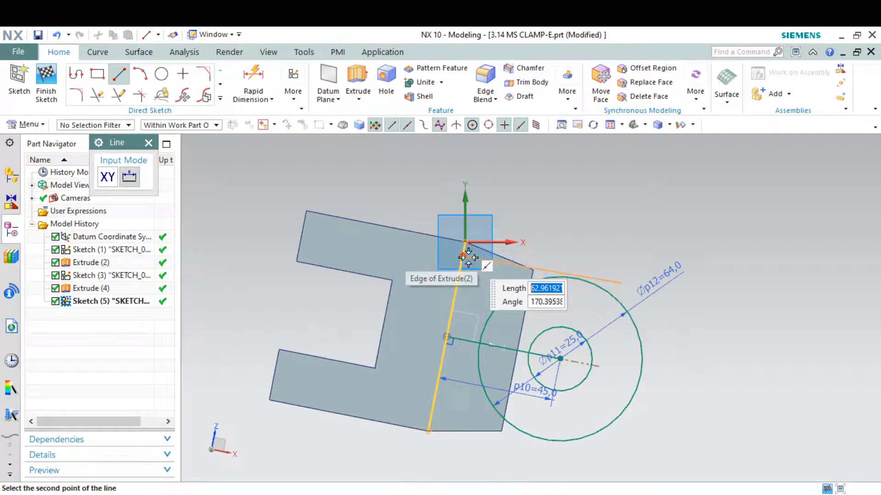
click(464, 252)
scroll(592, 283, down, 3)
key(Escape)
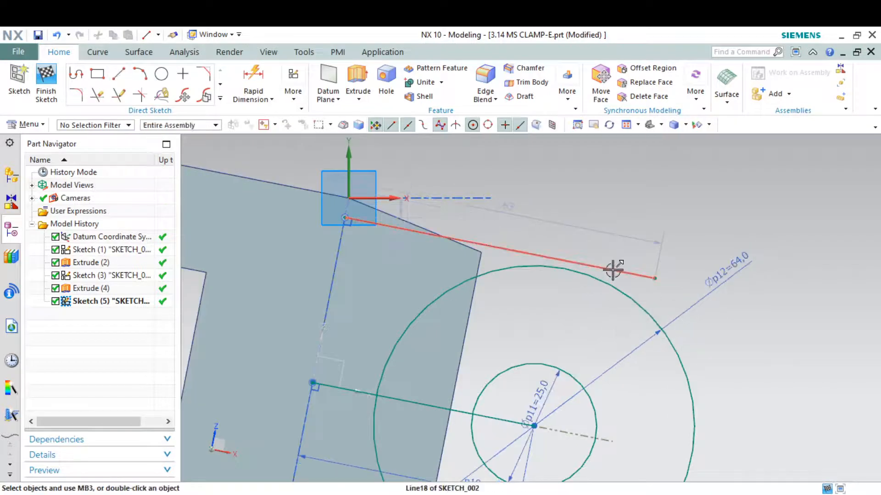
click(614, 270)
click(610, 283)
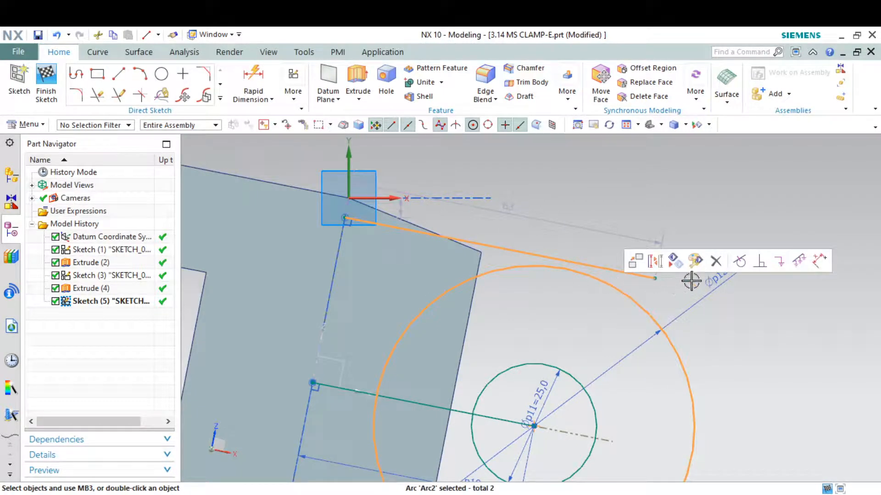
click(741, 259)
Undo the horizontal constraint that over-constrained the tangent line.
scroll(568, 214, up, 2)
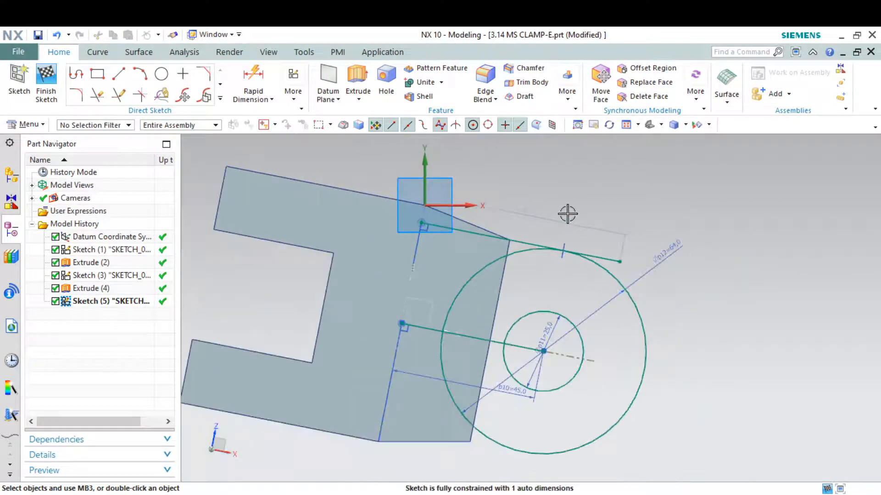
click(524, 242)
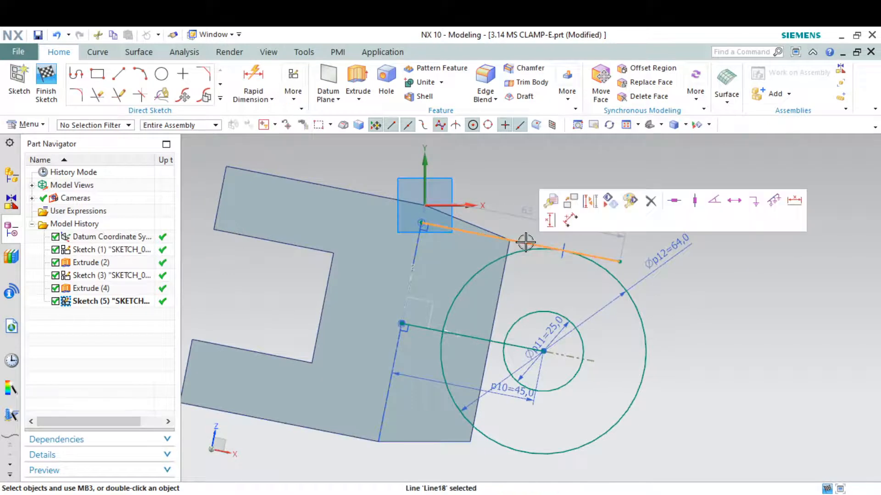
click(677, 202)
click(441, 295)
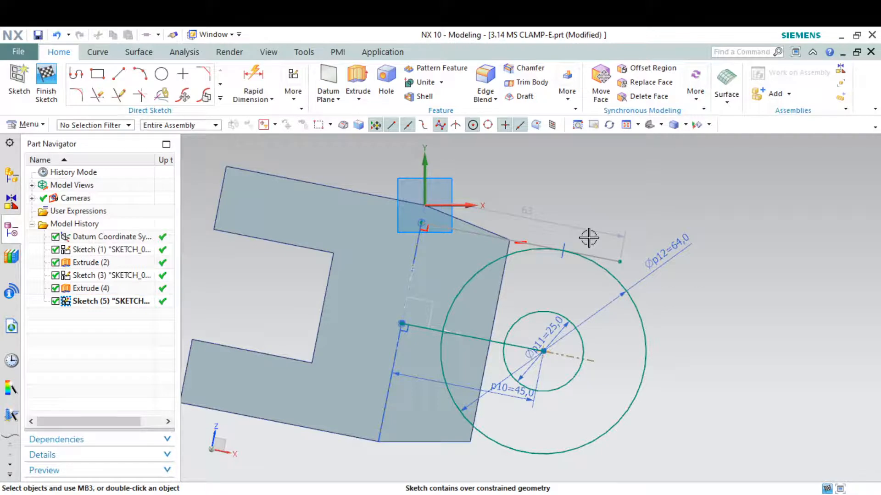
key(ctrl+z)
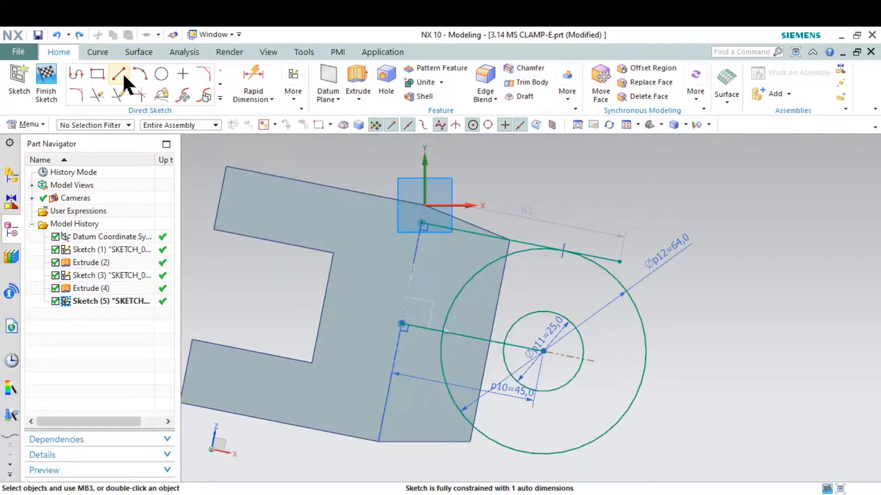
click(220, 97)
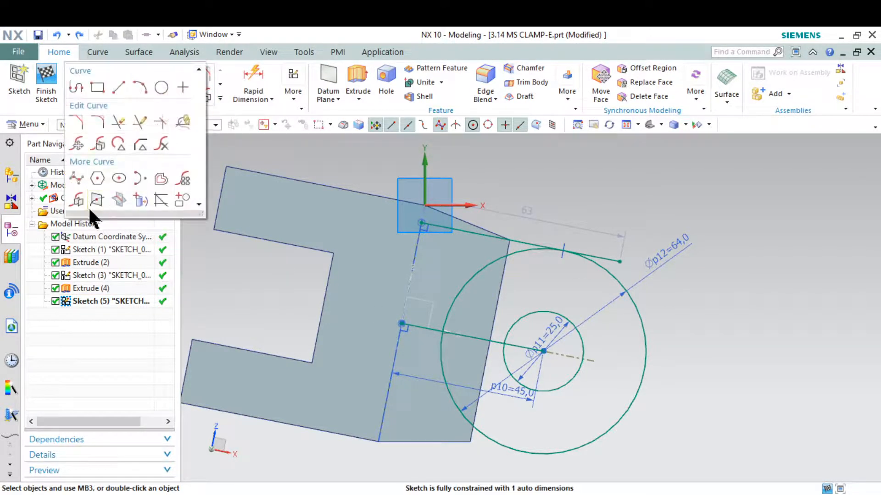
Mirror the upper tangent line (Line18) across centre line Line17 to form the lower tangent line.
click(78, 201)
scroll(550, 261, up, 1)
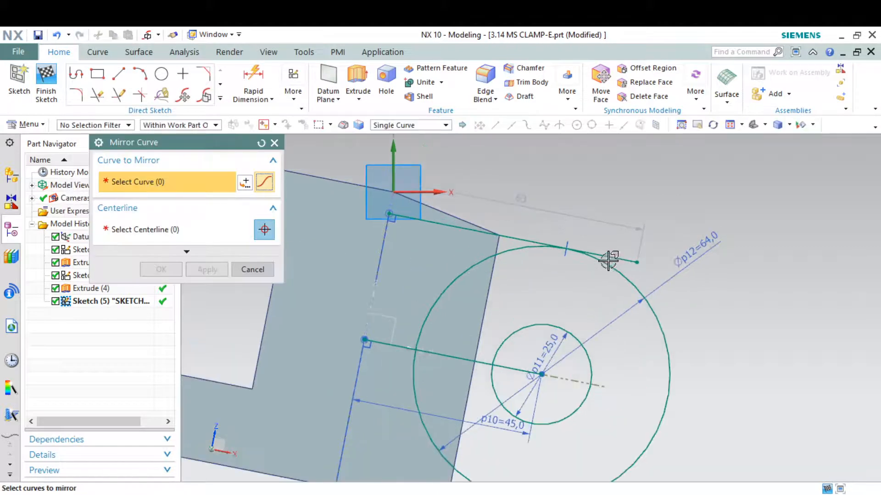
click(616, 256)
scroll(617, 256, down, 3)
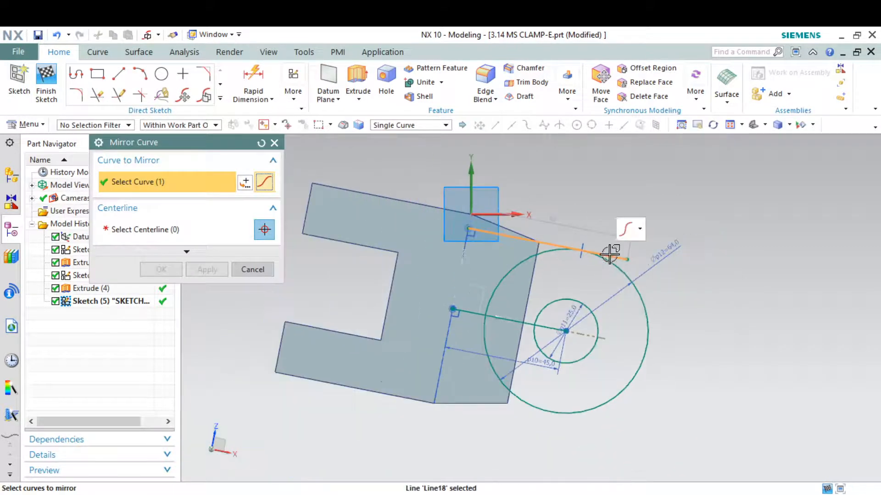
click(139, 229)
click(541, 311)
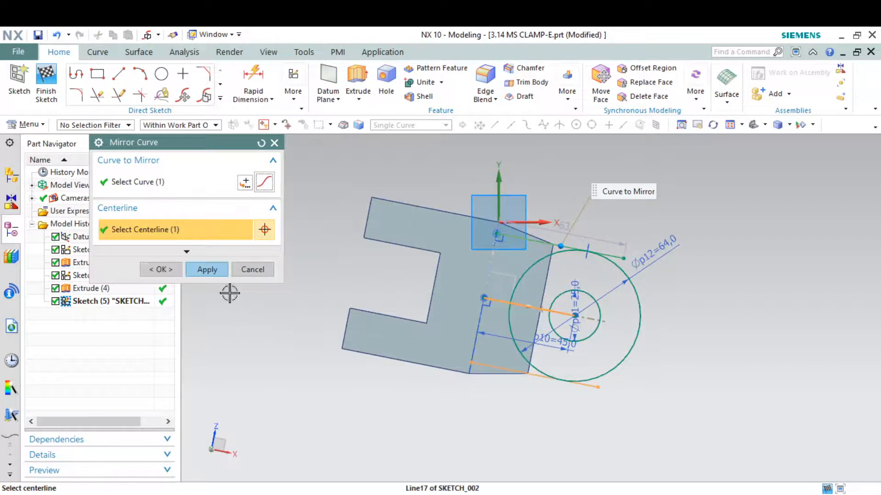
click(205, 269)
click(274, 143)
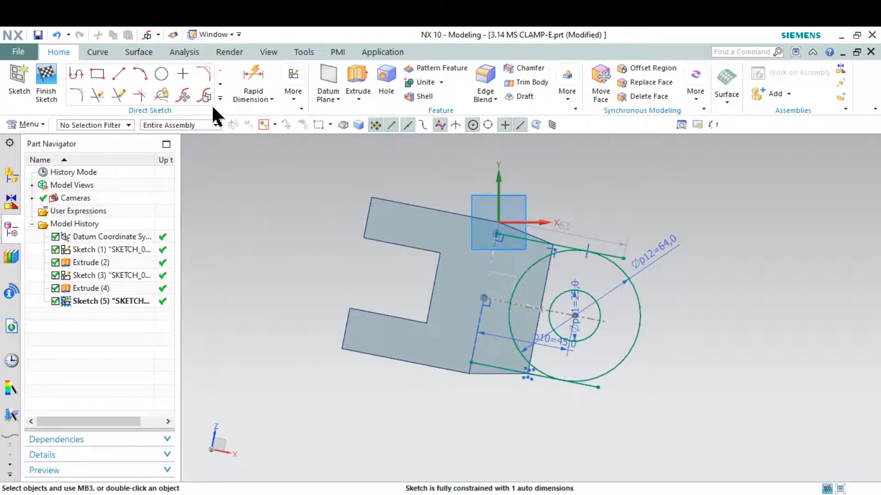
Quick Trim the line overhang and inner Ø64 arc segments into a U-shaped lug outline.
click(219, 98)
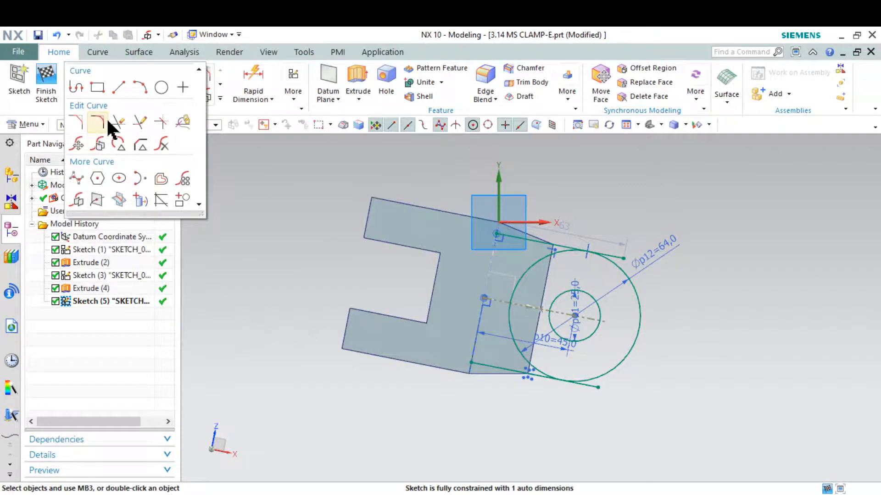
click(120, 122)
scroll(605, 250, up, 3)
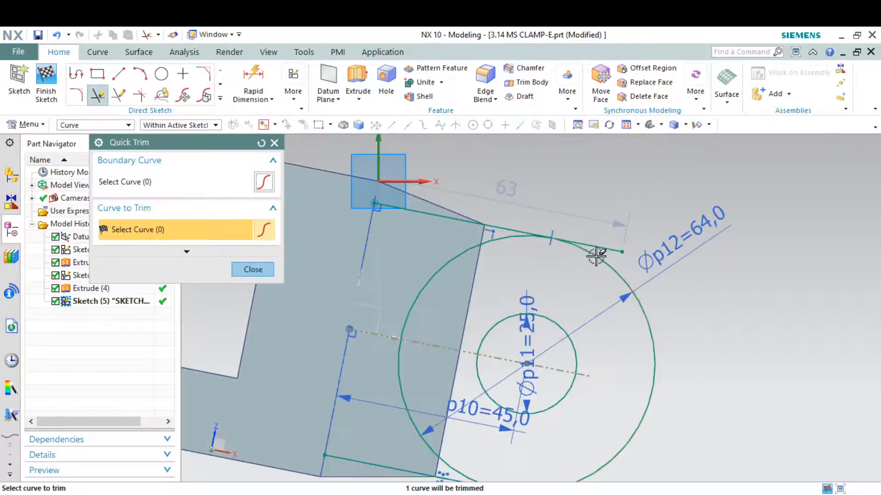
click(598, 246)
scroll(596, 246, down, 4)
scroll(580, 351, up, 3)
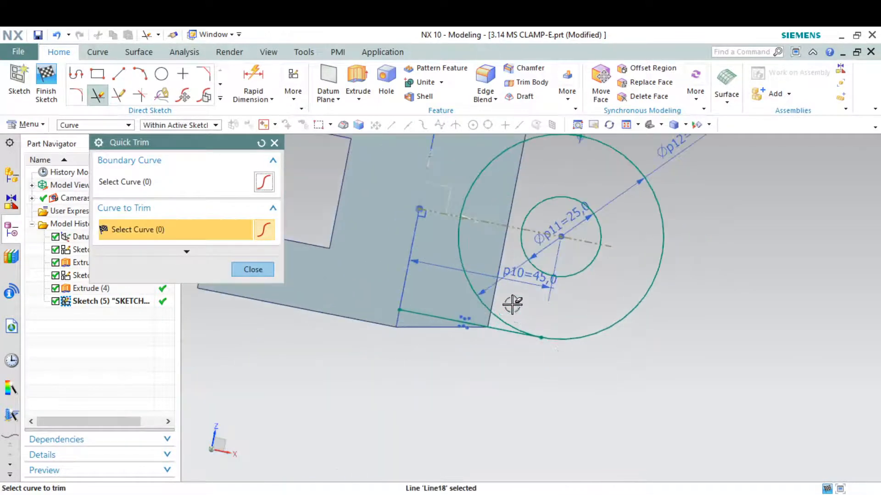
click(460, 247)
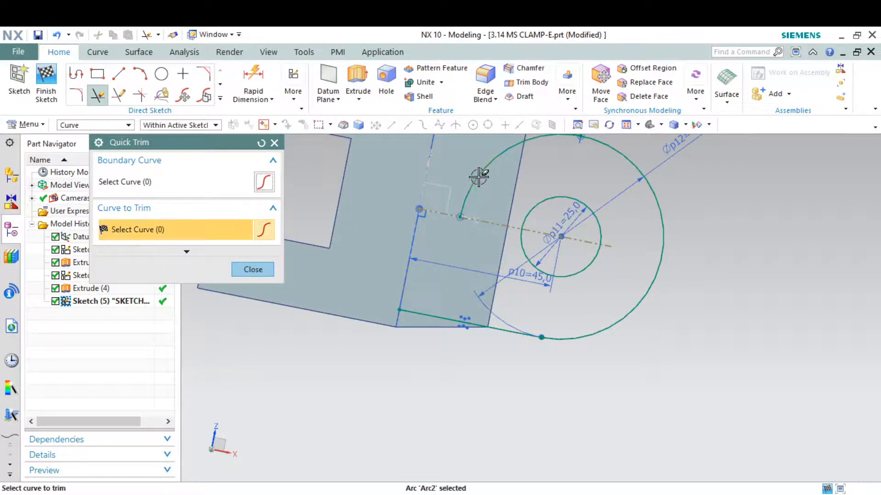
click(479, 177)
scroll(468, 353, down, 2)
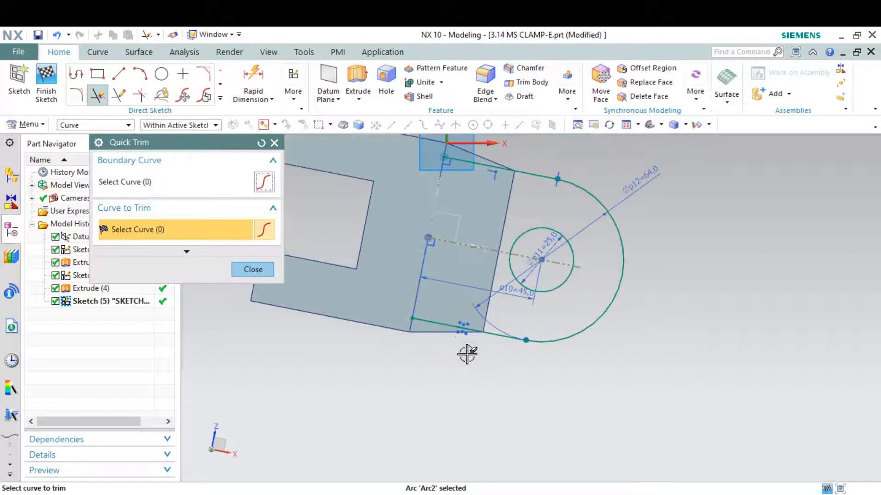
click(253, 270)
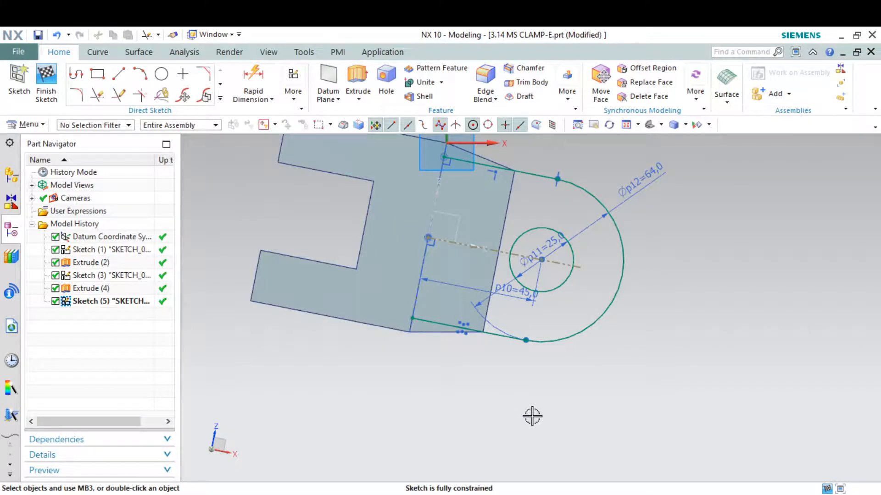
middle_drag(532, 416, 503, 420)
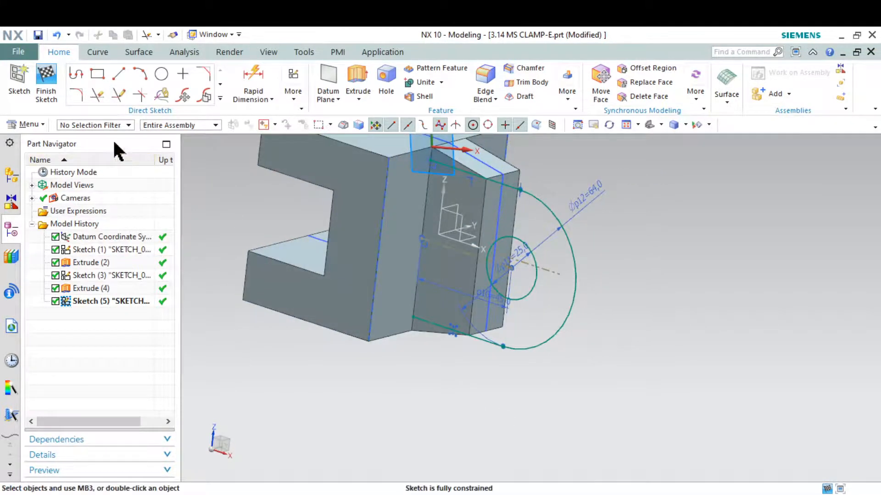
Reopen the lug sketch and draw a line joining the two endpoints on the block face.
click(59, 82)
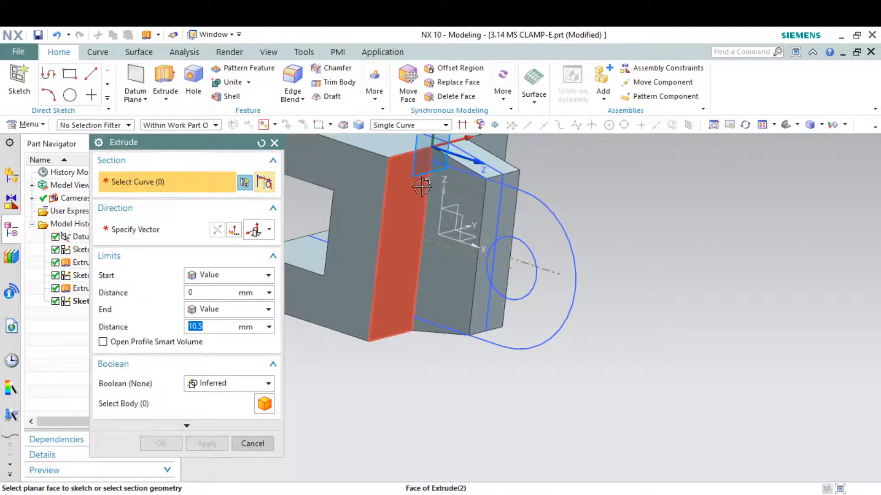
key(Escape)
double_click(532, 198)
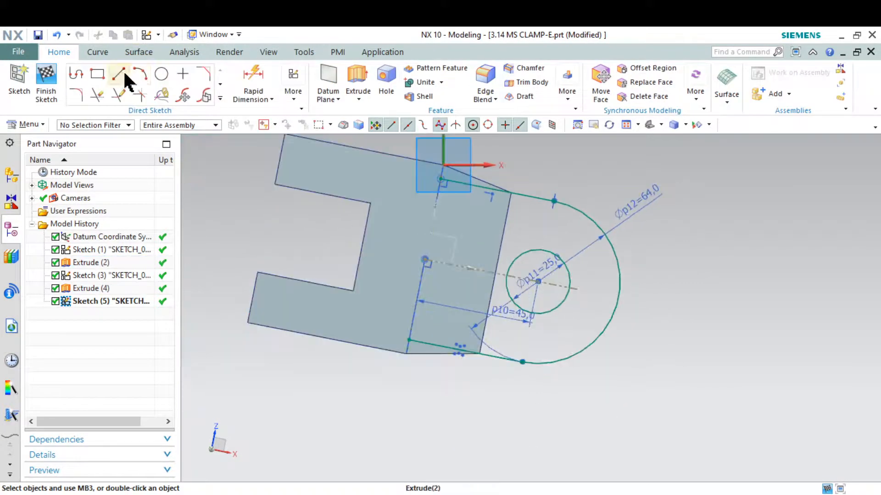
click(119, 73)
click(440, 178)
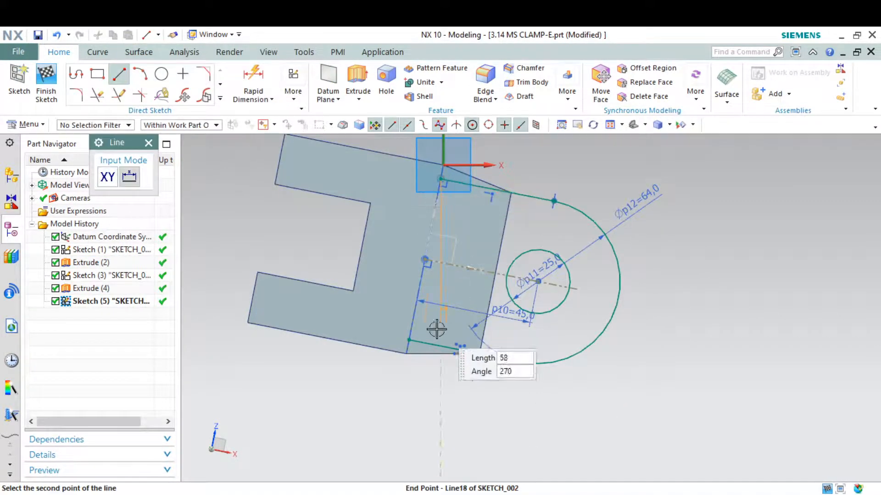
click(409, 340)
key(Escape)
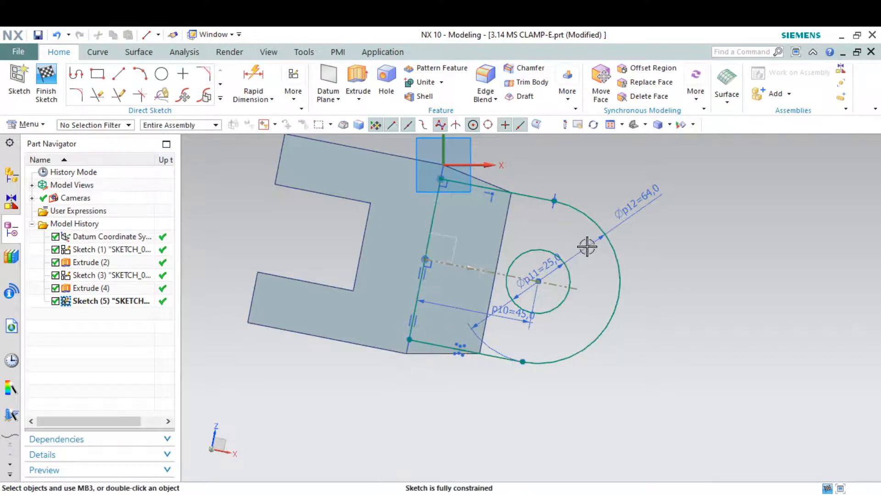
Finish the sketch, switch to an angled 3D view and start Extrude.
click(46, 82)
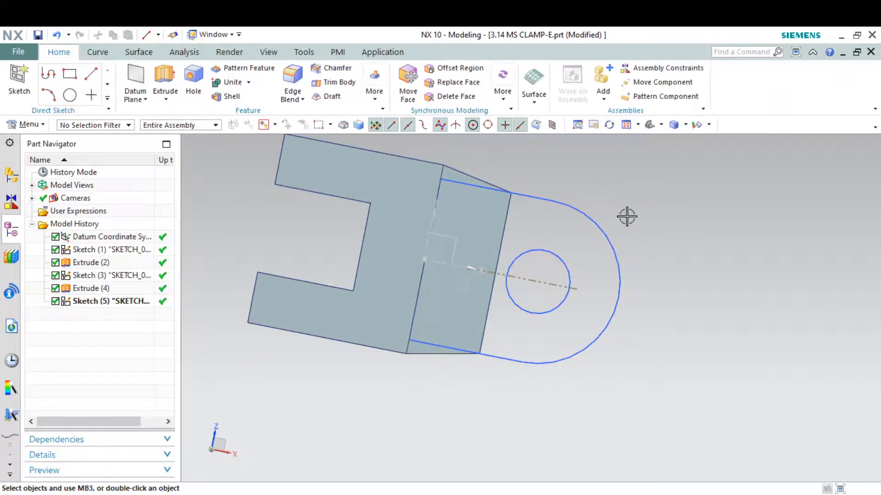
click(649, 125)
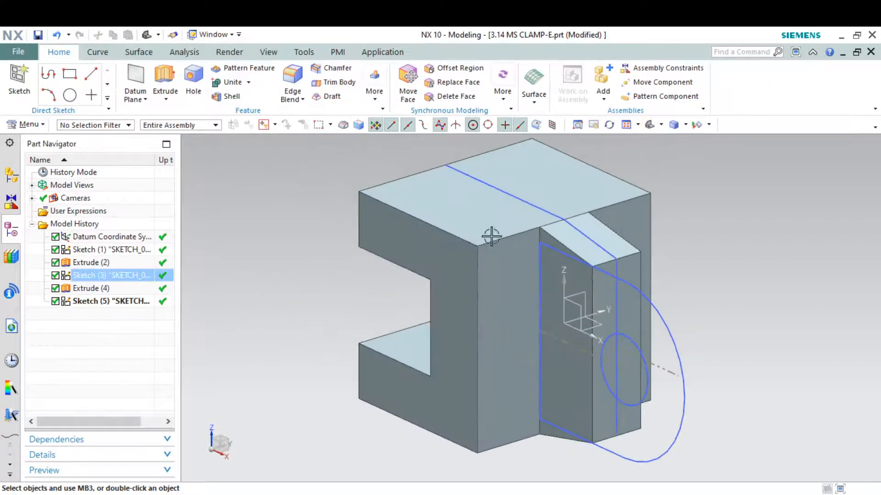
click(166, 84)
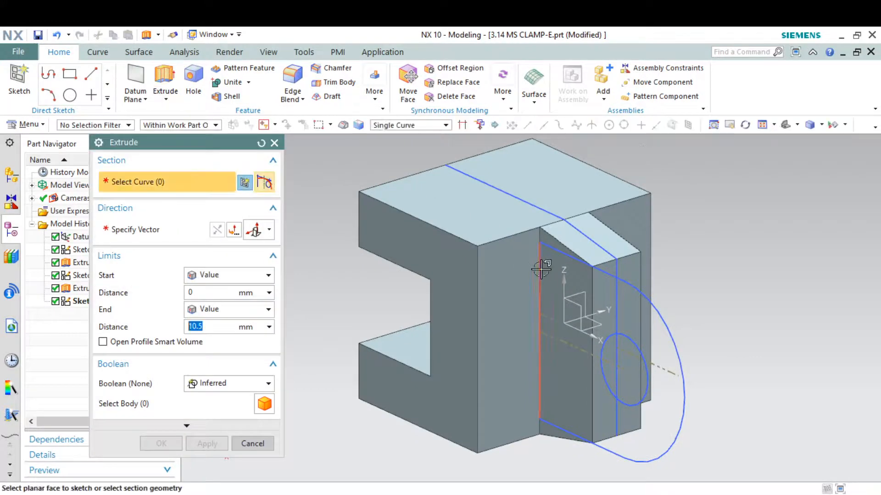
Select the five lug curves, including the Ø25 hole circle, as the extrusion section.
click(541, 270)
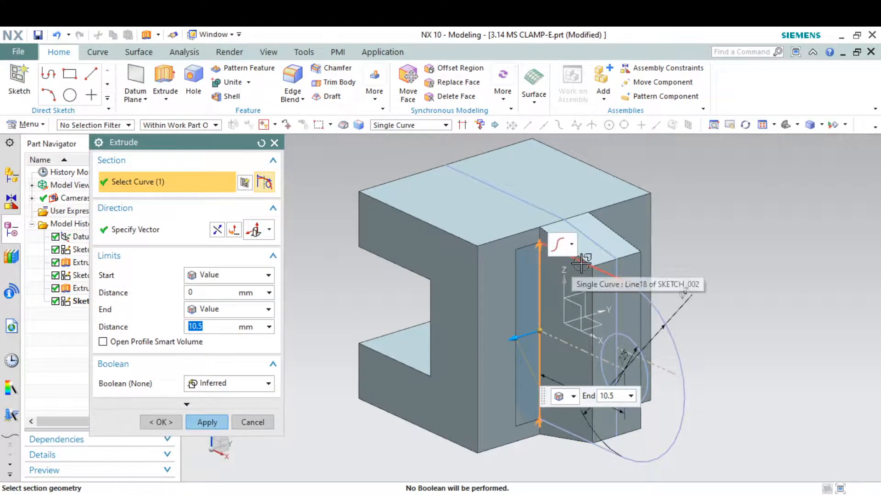
click(630, 278)
click(648, 367)
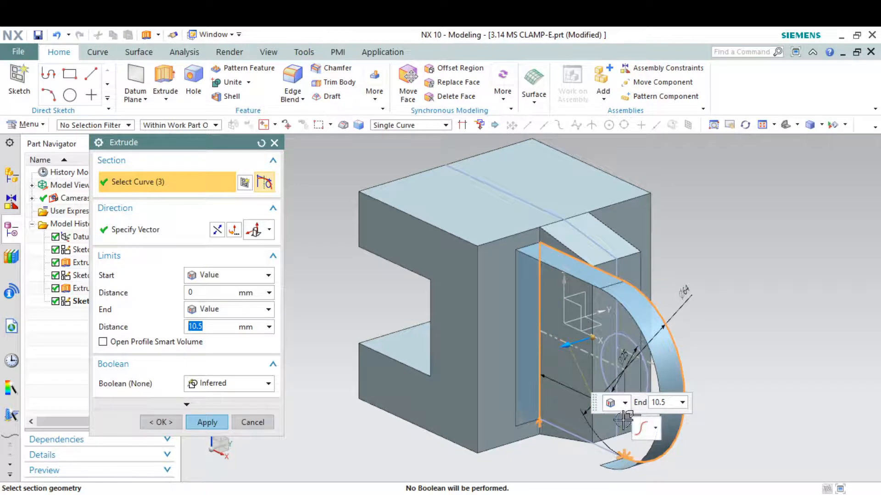
click(640, 373)
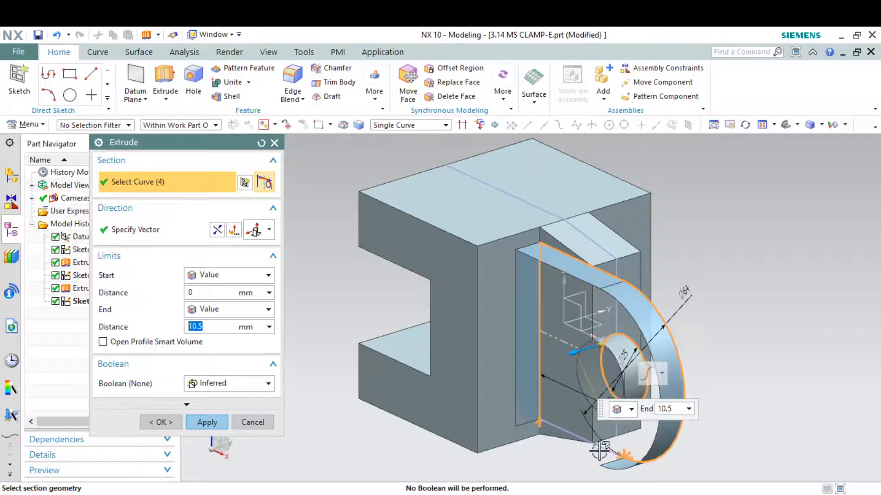
click(592, 445)
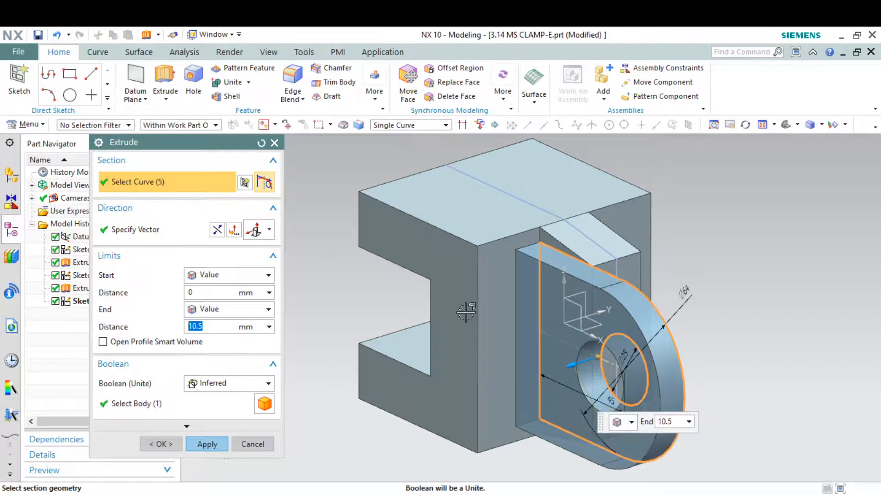
Extrude the lug profile 19 mm, united with the block.
key(alt+Tab)
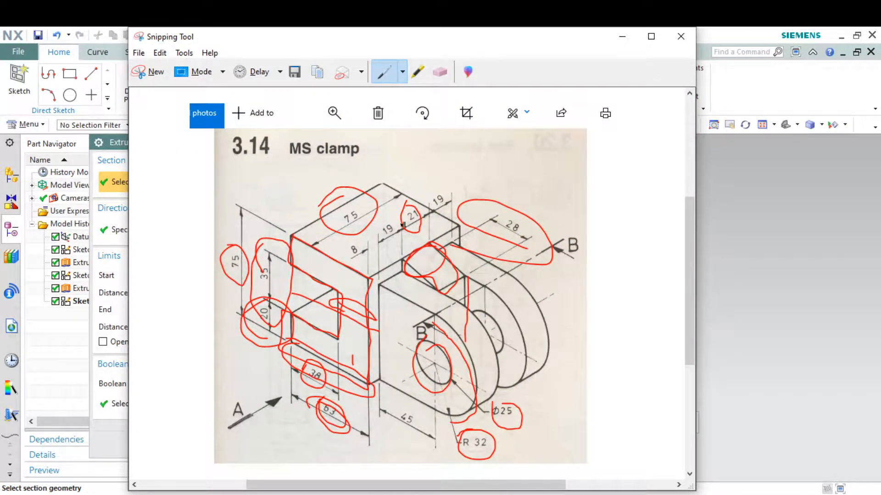
click(622, 36)
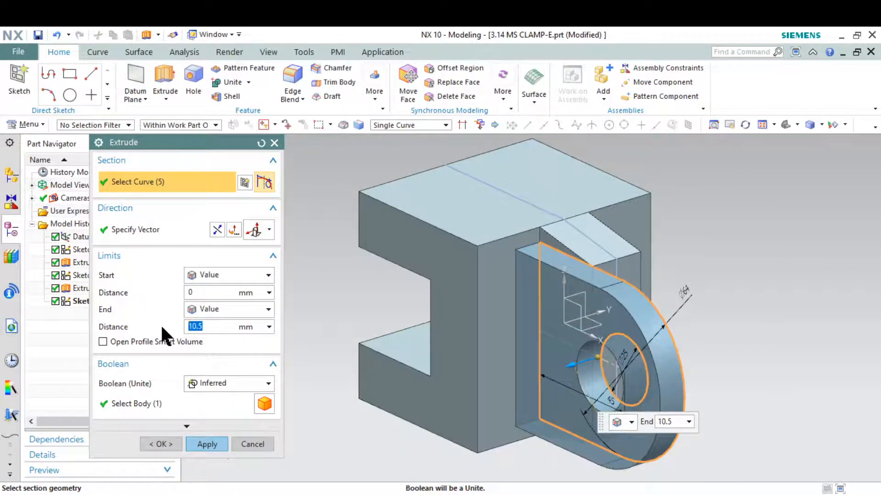
text(19)
key(Return)
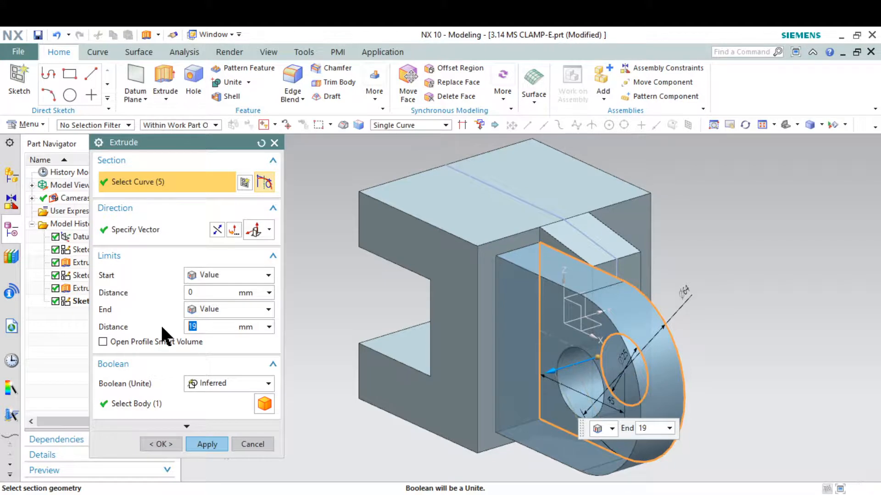
click(207, 443)
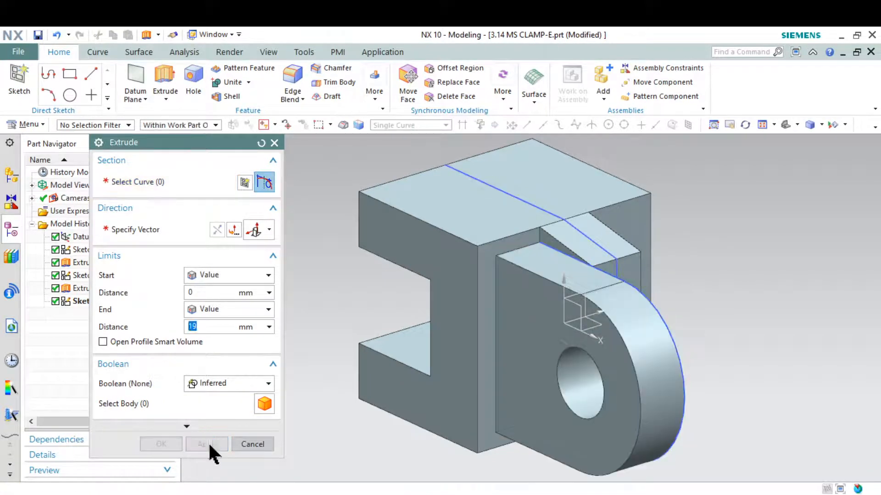
click(252, 443)
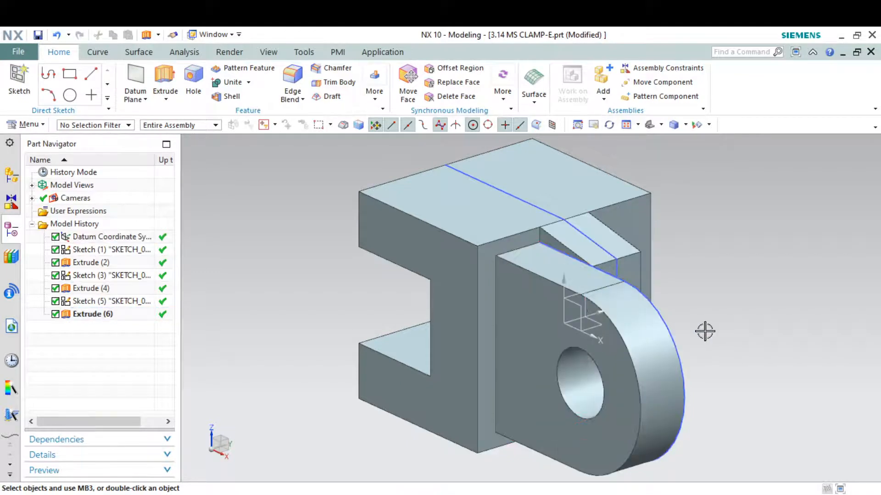
Mirror Extrude (6) across the datum XZ plane, then re-confirm the lug extrusion.
middle_drag(704, 328, 654, 275)
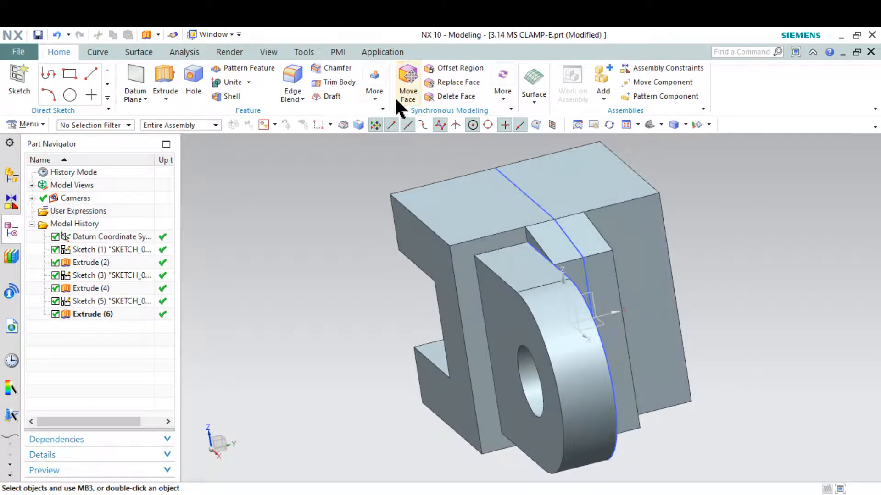
click(377, 97)
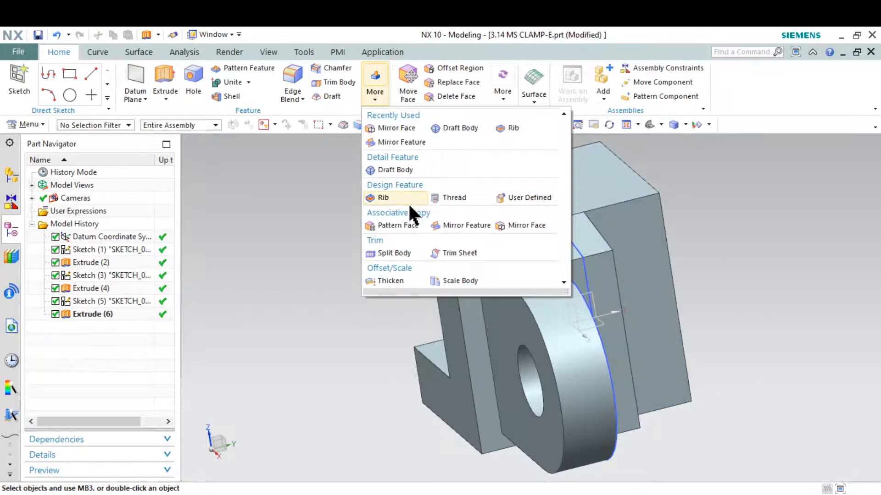
click(472, 229)
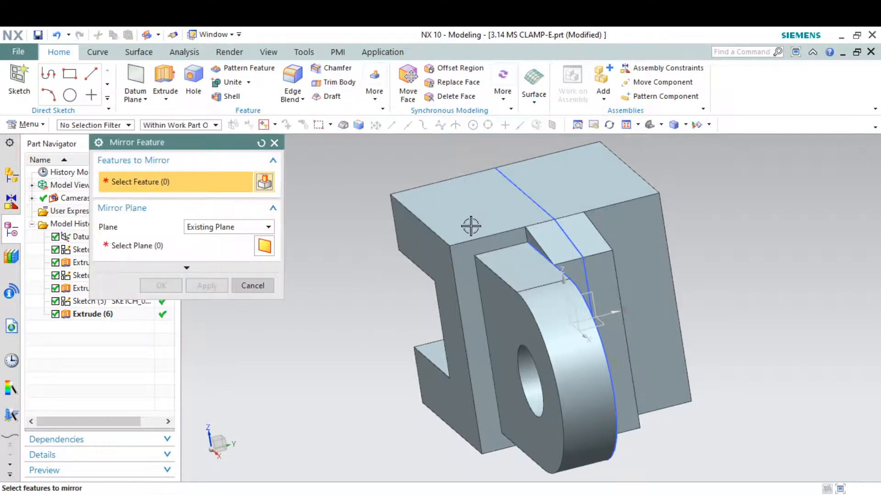
click(515, 283)
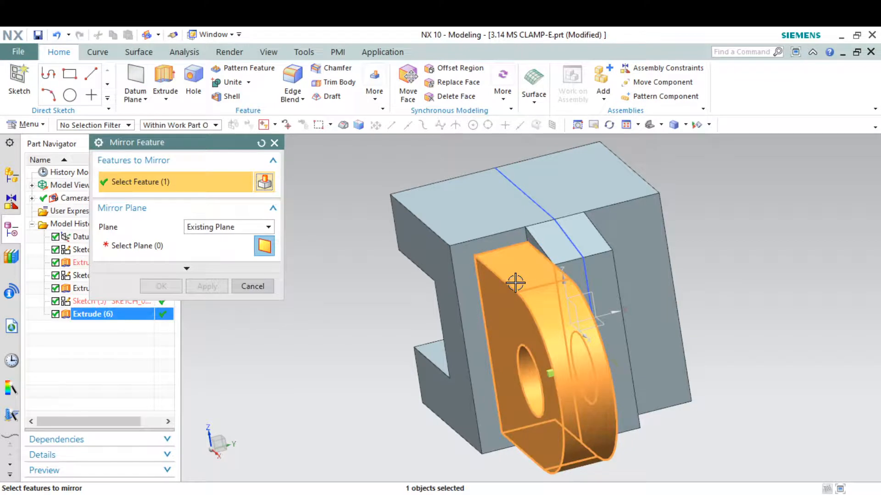
click(151, 246)
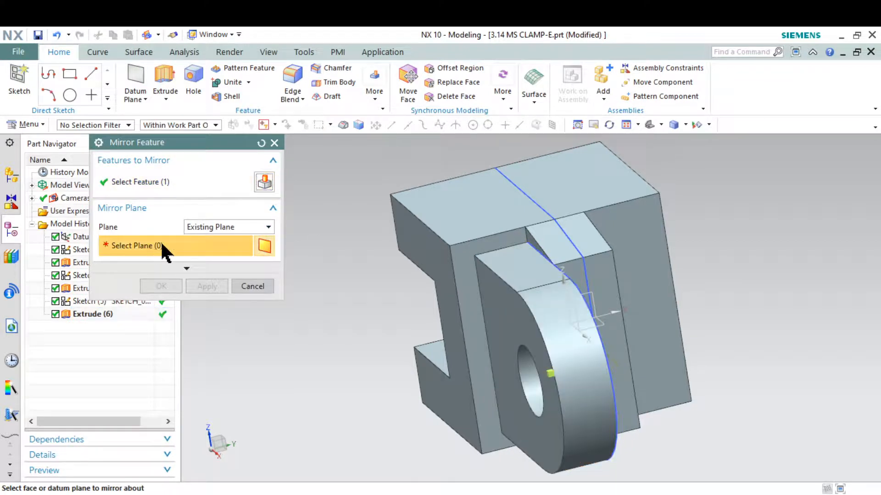
click(577, 307)
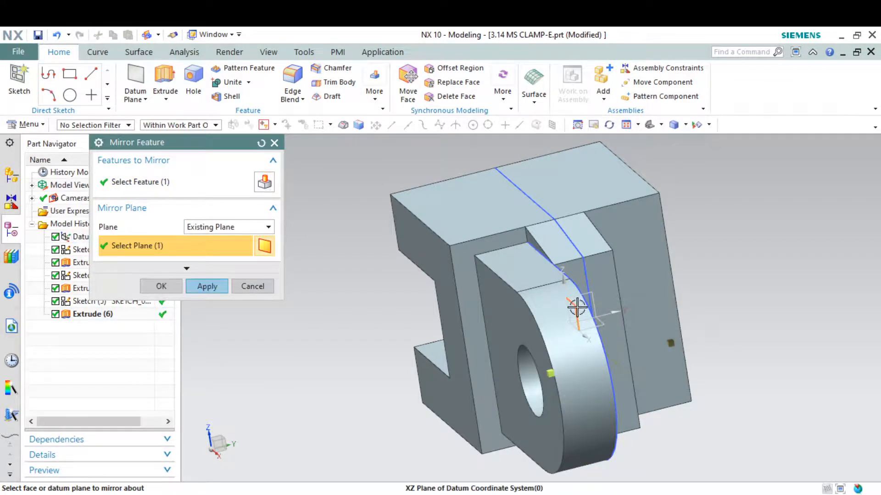
click(207, 287)
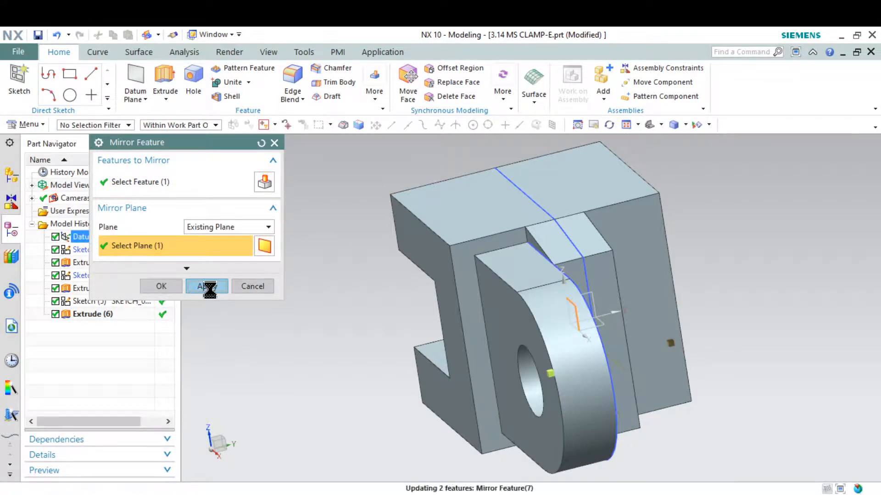
click(243, 286)
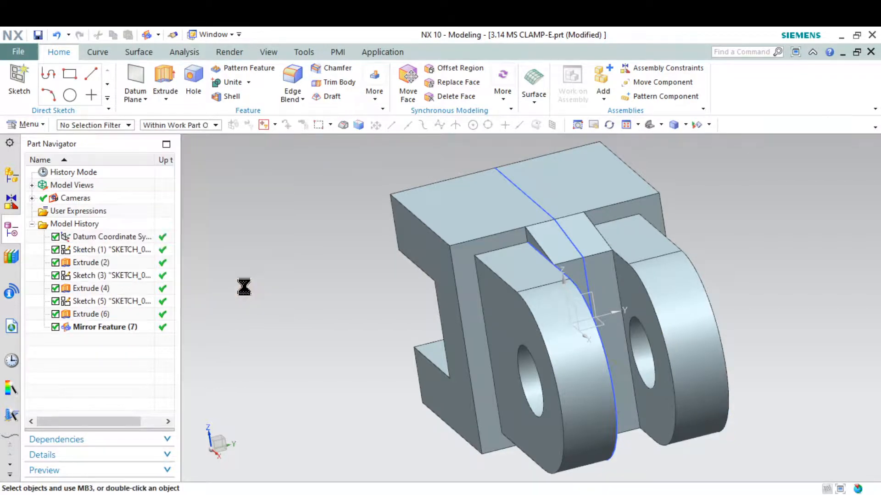
double_click(506, 297)
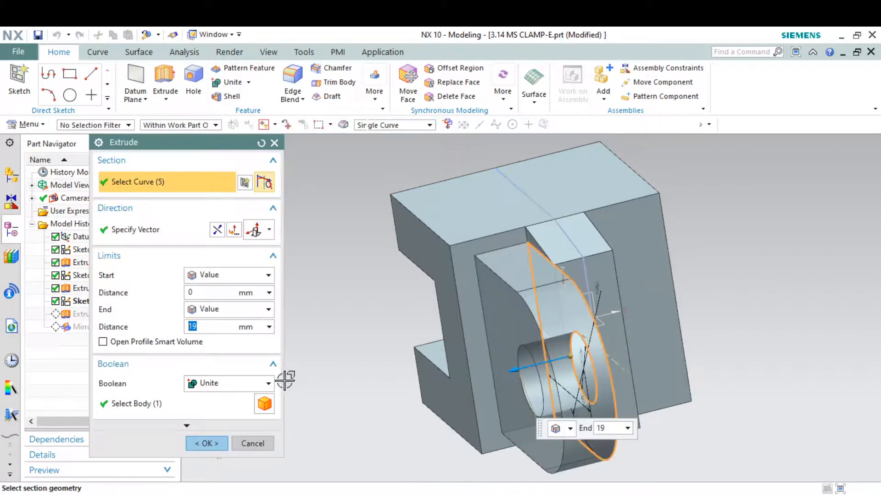
click(206, 444)
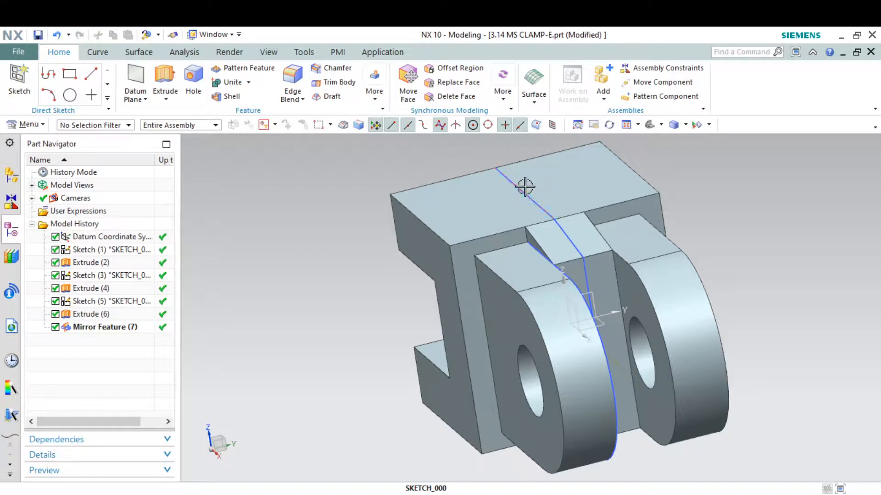
Hide all sketches and the datum coordinate system via Show and Hide.
click(269, 52)
click(190, 86)
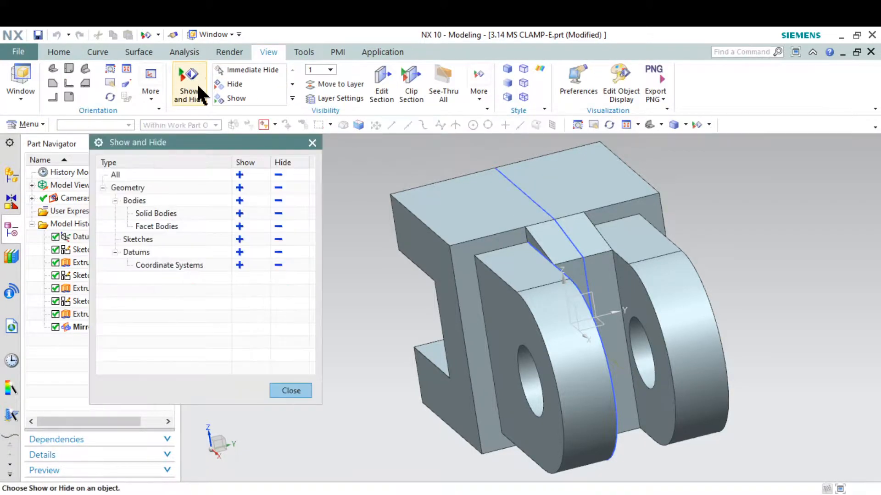
click(285, 239)
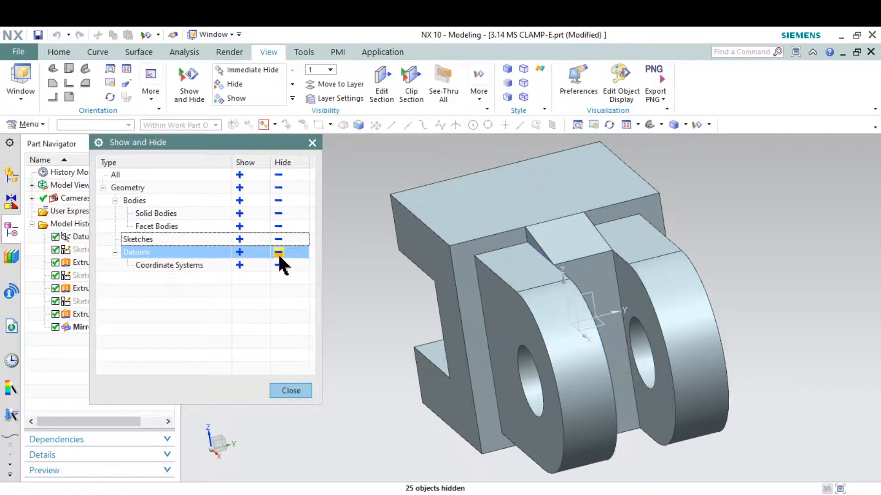
click(281, 252)
click(312, 143)
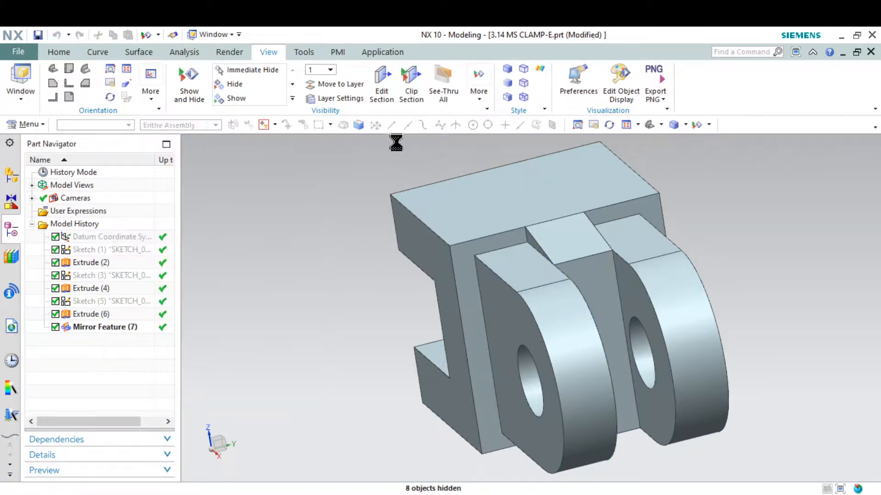
Reset to the trimetric view and widen the graphics area around the clamp.
click(645, 125)
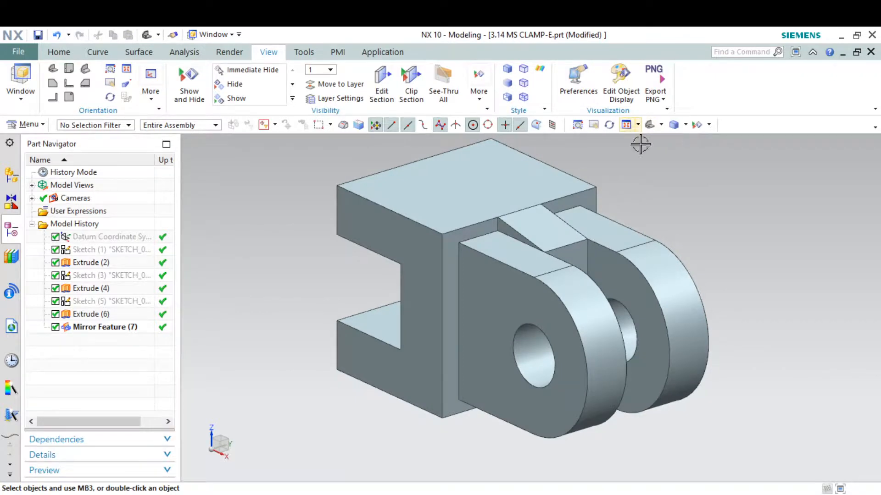
scroll(614, 254, down, 1)
scroll(633, 175, up, 2)
scroll(632, 174, down, 2)
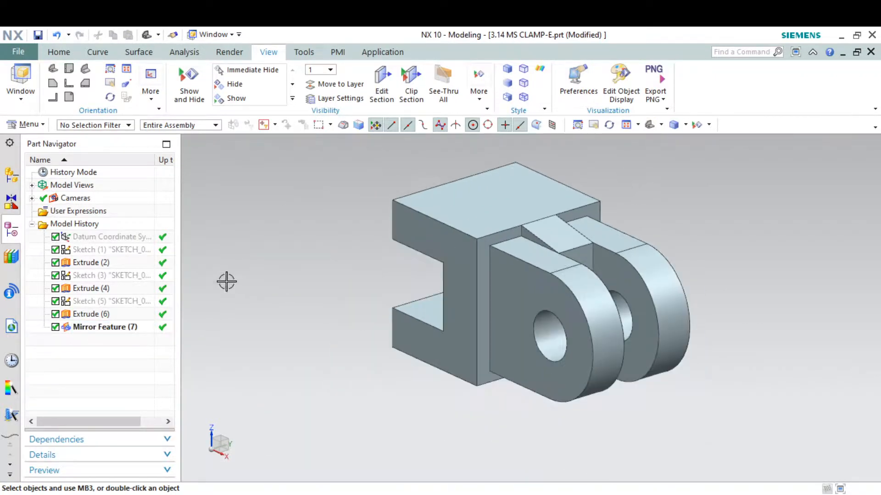
drag(180, 237, 54, 235)
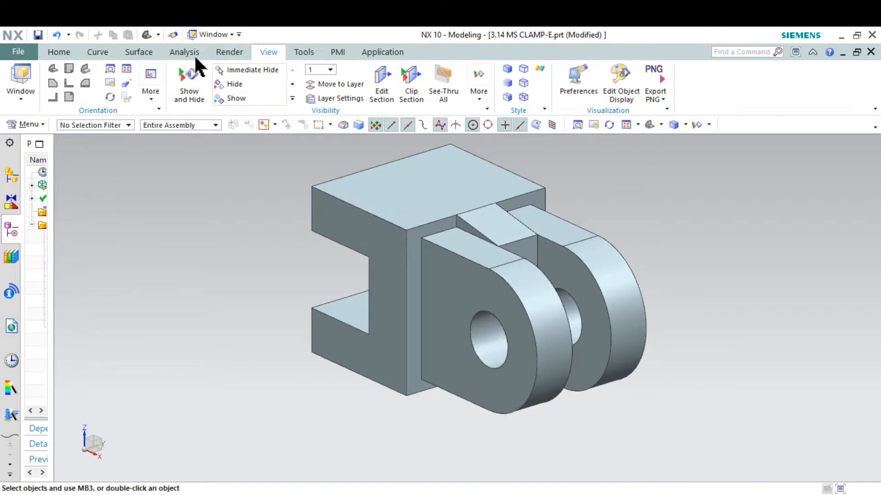
Turn on True Shading and apply Gold as the global material for the clamp.
click(224, 52)
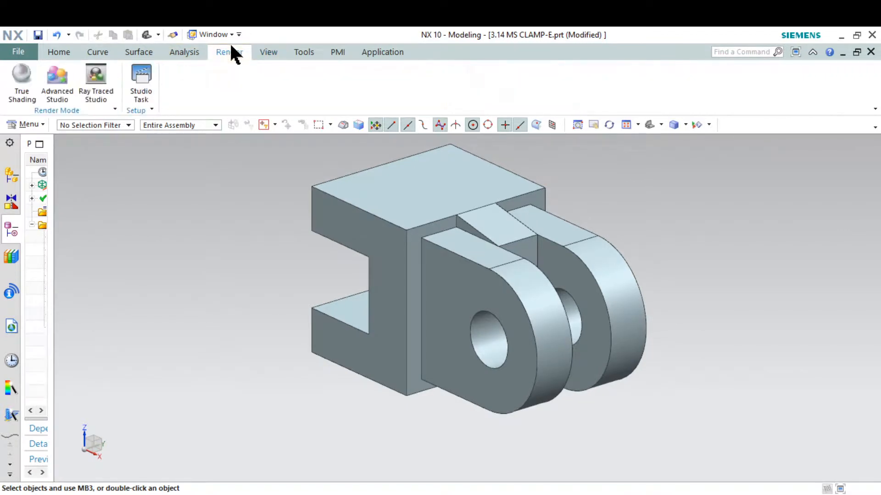
click(16, 86)
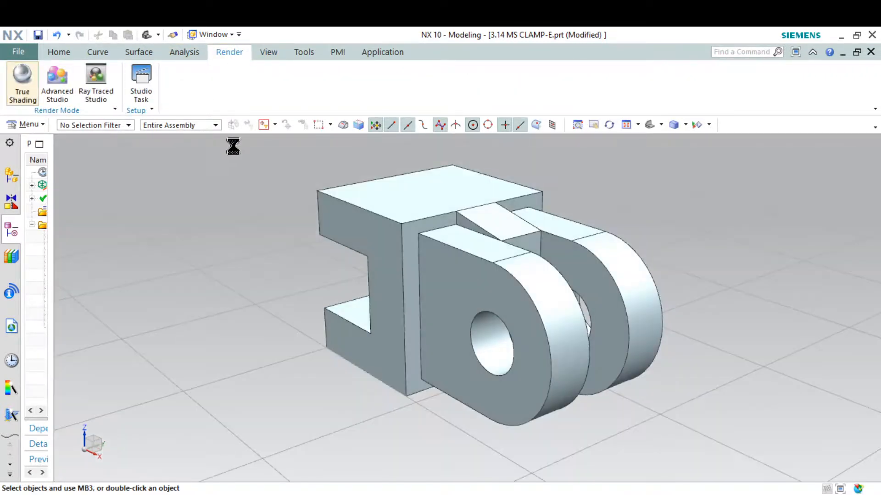
click(210, 92)
click(203, 101)
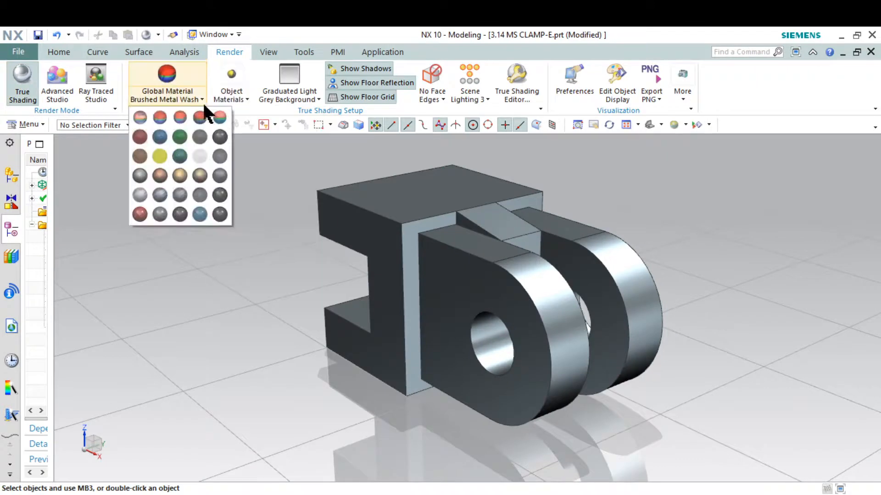
click(180, 175)
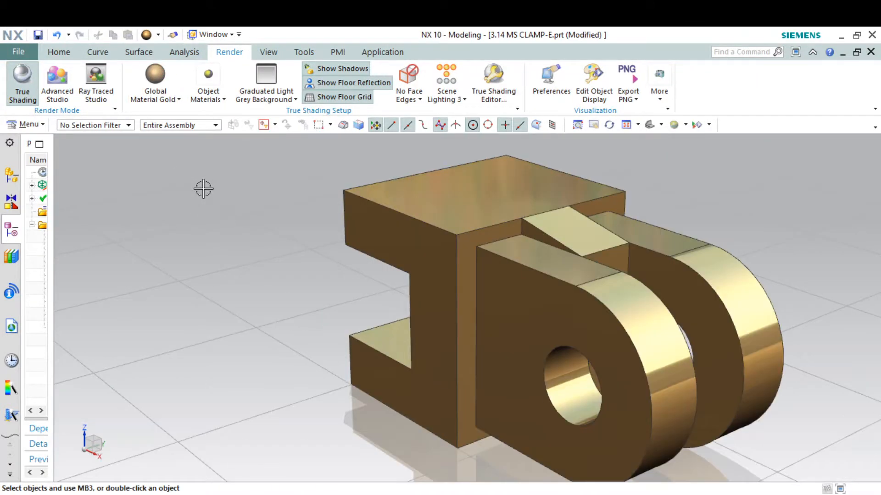
mouse_move(429, 216)
middle_down()
mouse_move(415, 197)
mouse_move(431, 205)
middle_up()
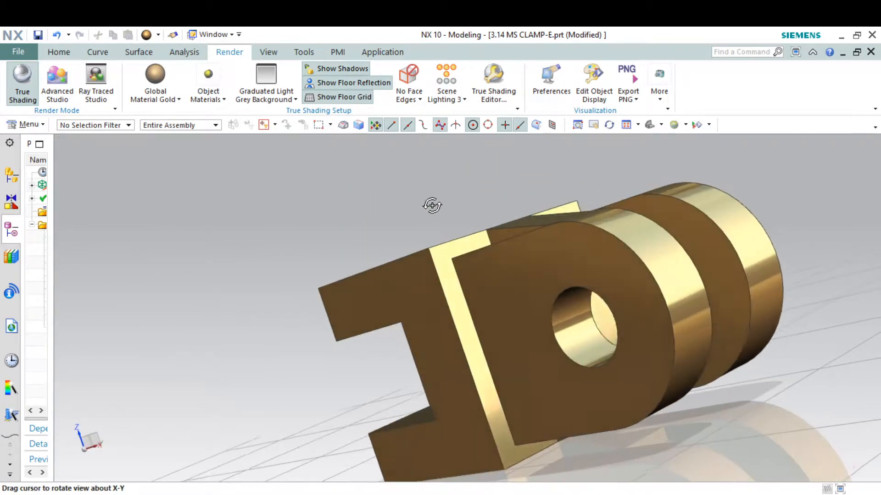
scroll(433, 205, down, 2)
scroll(637, 205, up, 1)
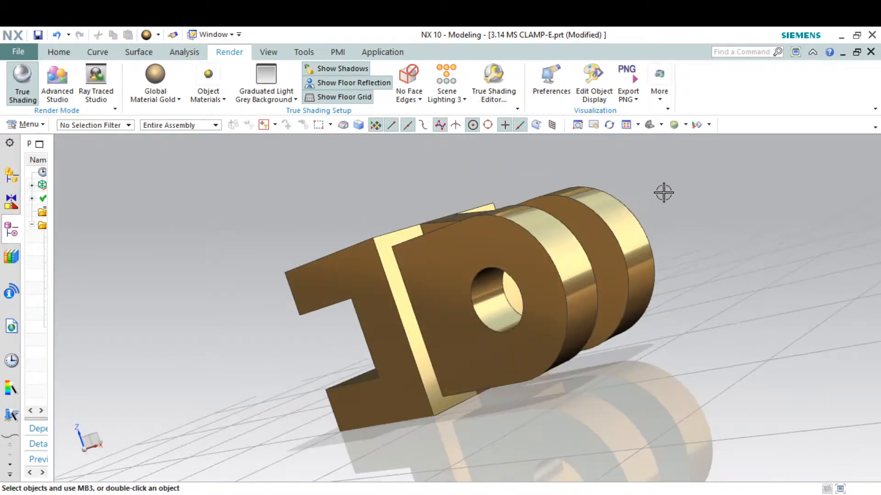